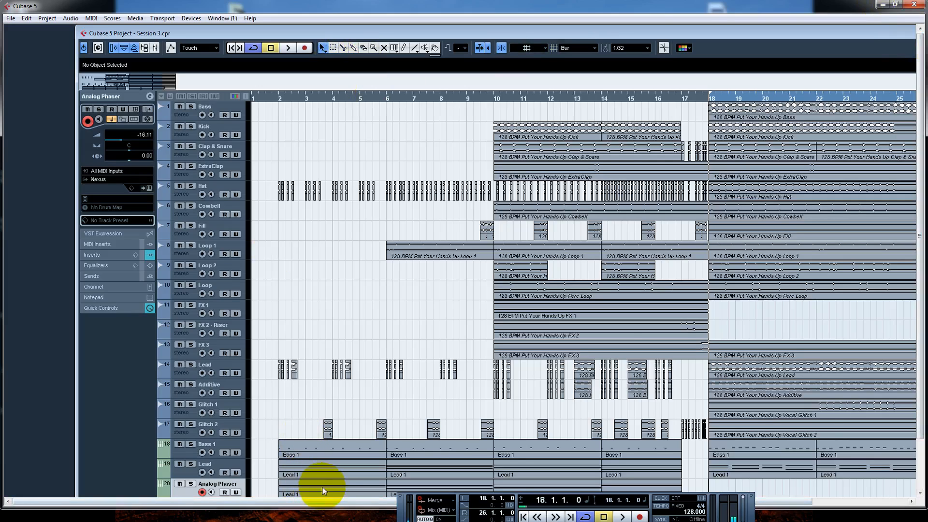
# Solo the Bass track and play the looped section starting at bar 18
pyautogui.moveTo(329, 504); pyautogui.dragTo(360, 503)
pyautogui.click(156, 107)
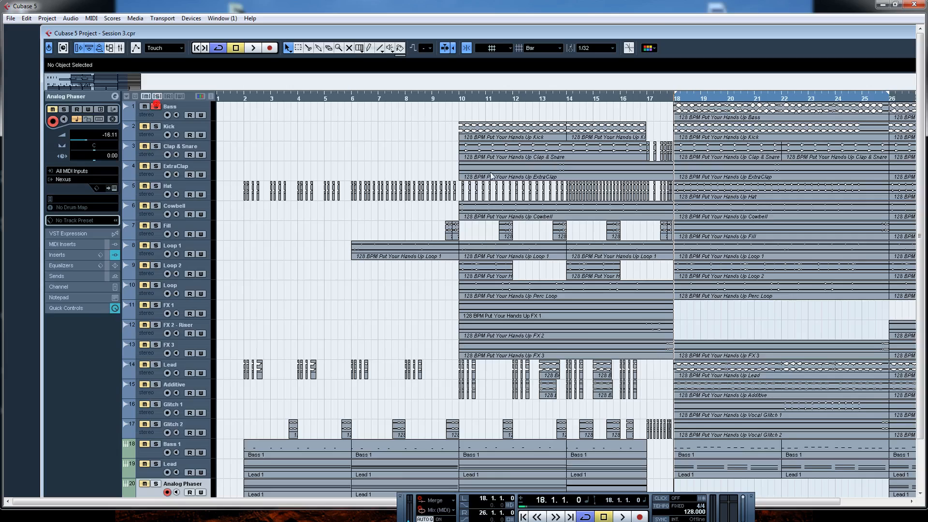
pyautogui.click(270, 261)
pyautogui.press('space')
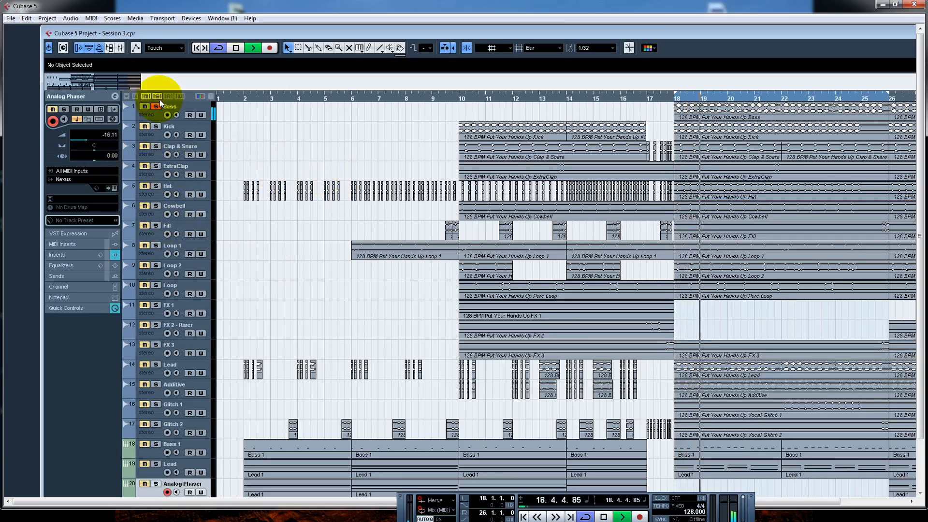
# Solo the Audio 18 track at the end of the track list in addition to the Bass track
pyautogui.click(117, 97)
pyautogui.click(117, 97)
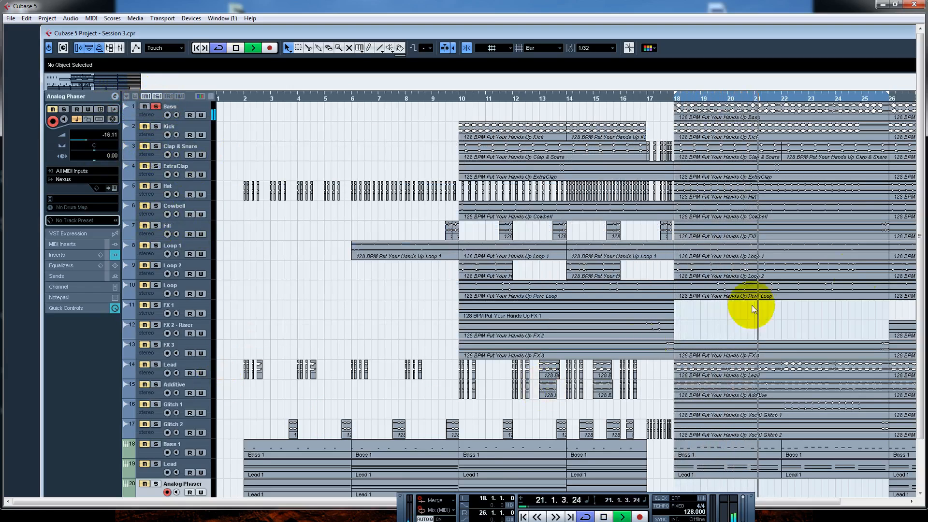
pyautogui.moveTo(920, 266); pyautogui.dragTo(920, 321)
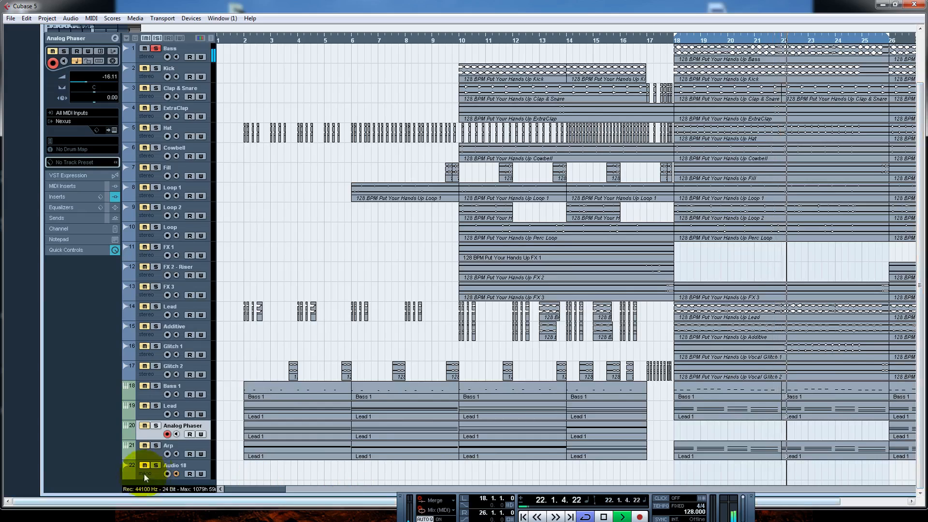
pyautogui.click(157, 466)
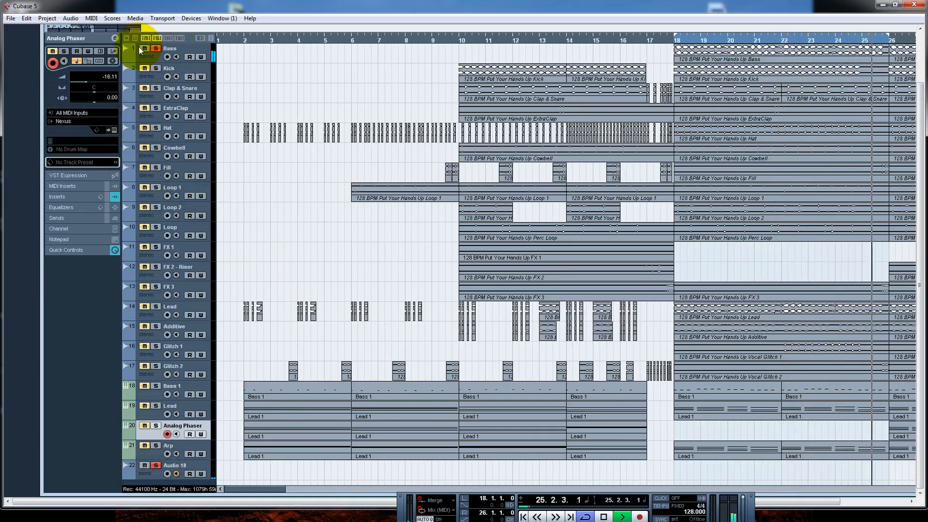
# Open the channel settings window and switch it from Analog Phaser to the Bass channel
pyautogui.click(115, 39)
pyautogui.moveTo(354, 134); pyautogui.dragTo(443, 81)
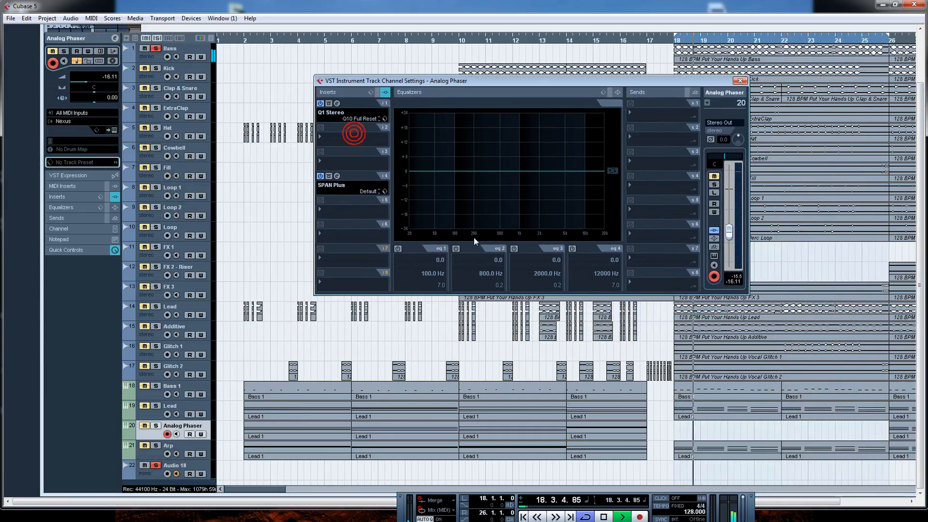
pyautogui.click(708, 104)
pyautogui.click(723, 117)
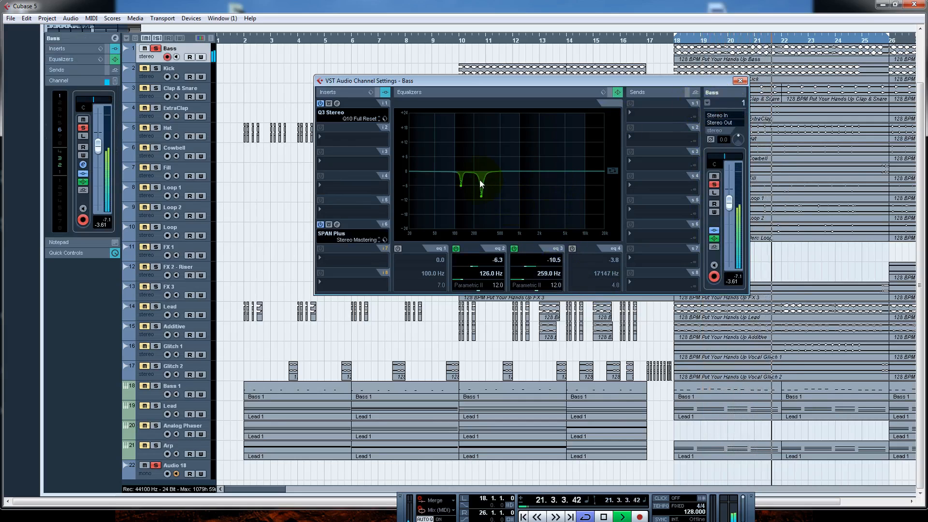
# Play the Bass with its inserts and equalizer bypassed for comparison, and switch the equalizer back on
pyautogui.press('space')
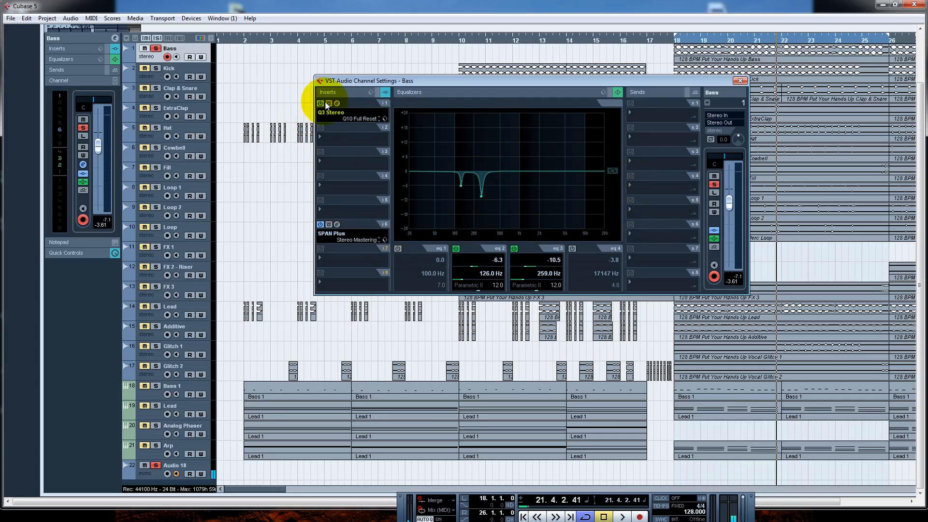
pyautogui.click(714, 232)
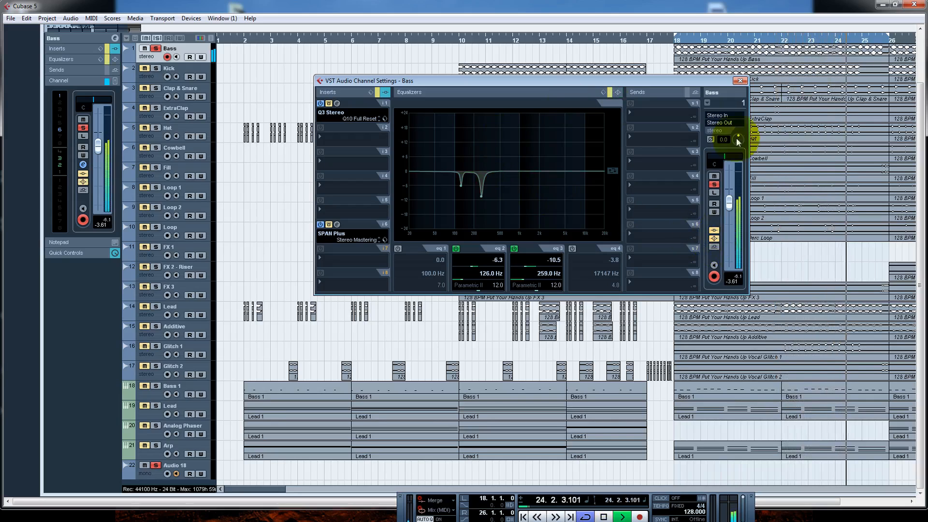
pyautogui.click(713, 238)
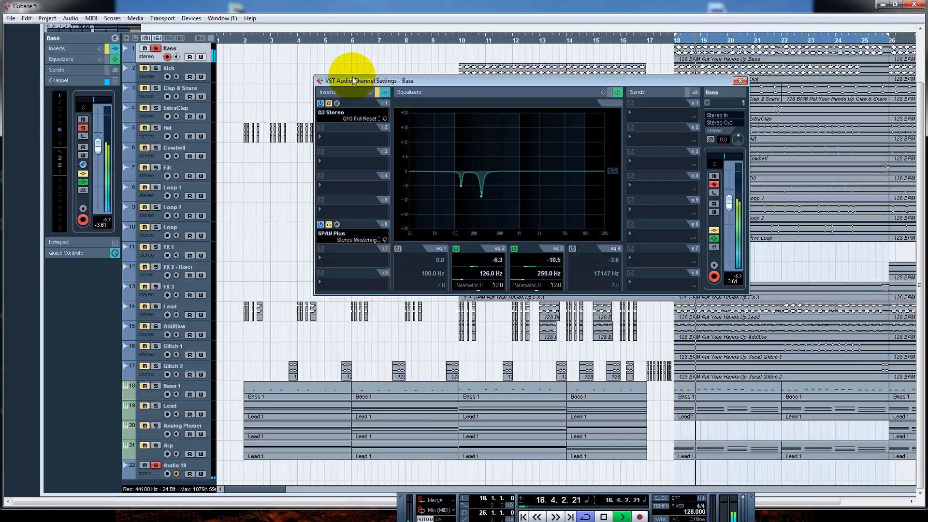
# Open the Bass channel's Q3 Stereo insert, reactivate the bypassed inserts and stop playback
pyautogui.click(338, 104)
pyautogui.moveTo(395, 145); pyautogui.dragTo(296, 81)
pyautogui.click(170, 91)
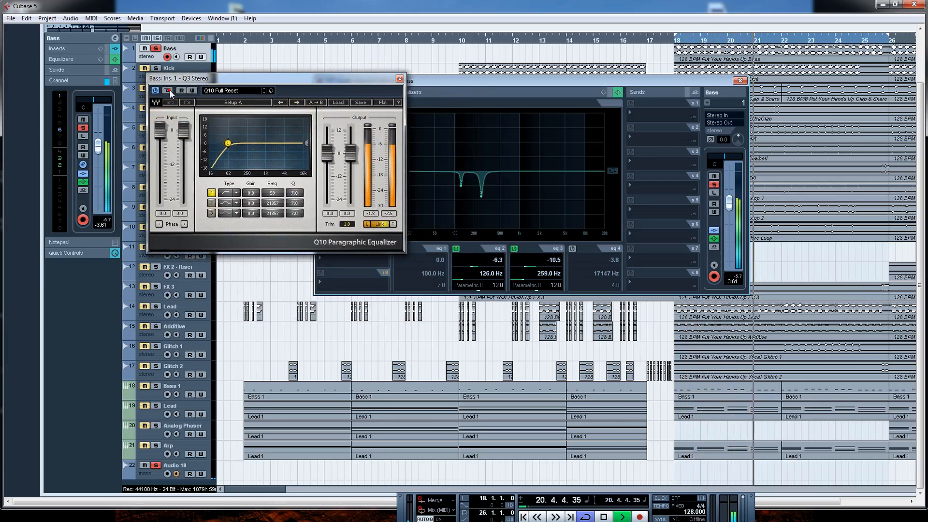
pyautogui.press('space')
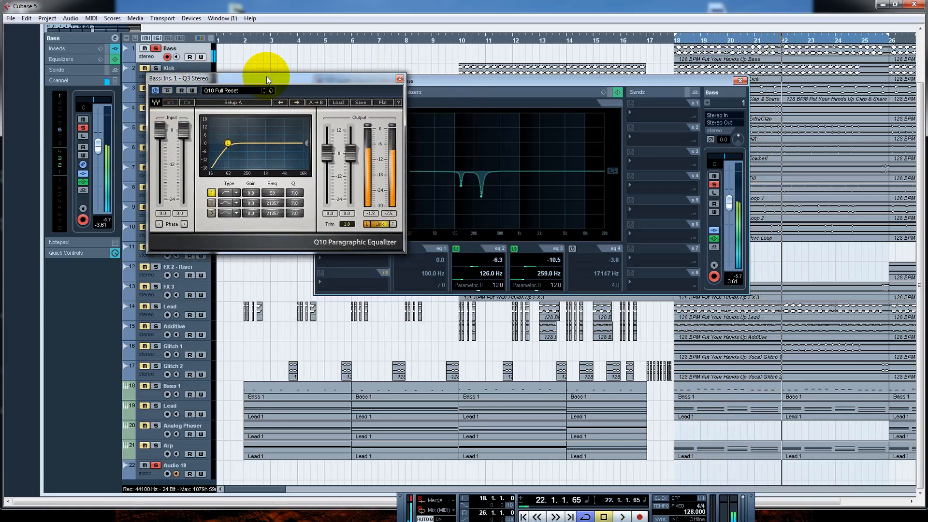
# Open the Bass channel's SPAN Plus analyzer and arrange it beside the Q3 Stereo and channel settings windows
pyautogui.moveTo(272, 75); pyautogui.dragTo(245, 27)
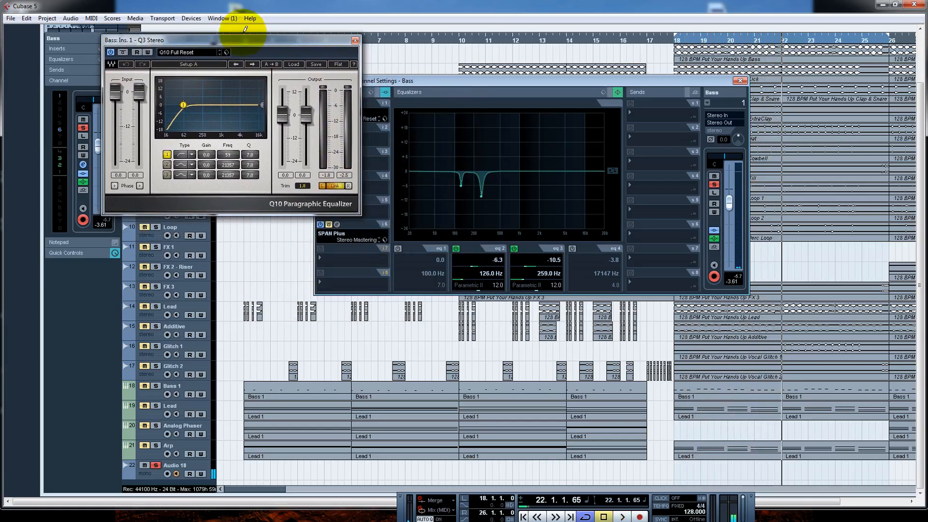
pyautogui.moveTo(482, 99); pyautogui.dragTo(477, 81)
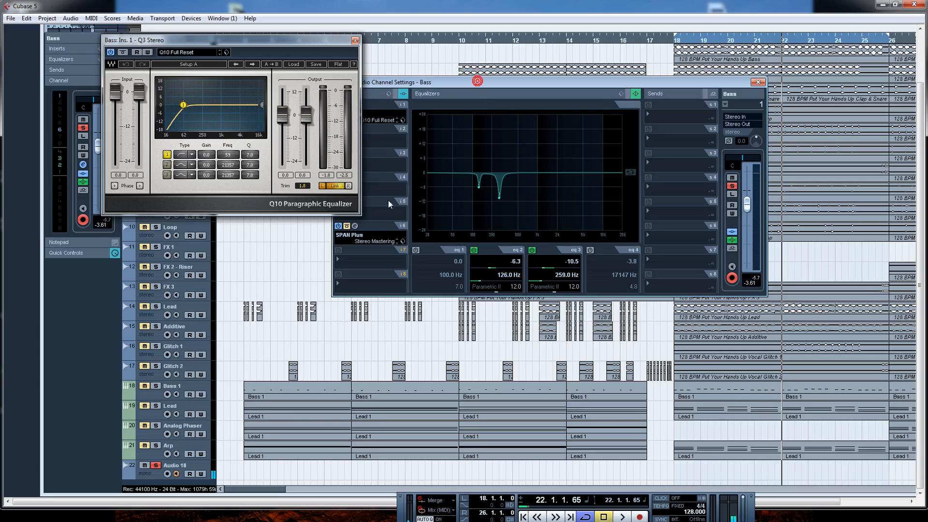
pyautogui.click(355, 227)
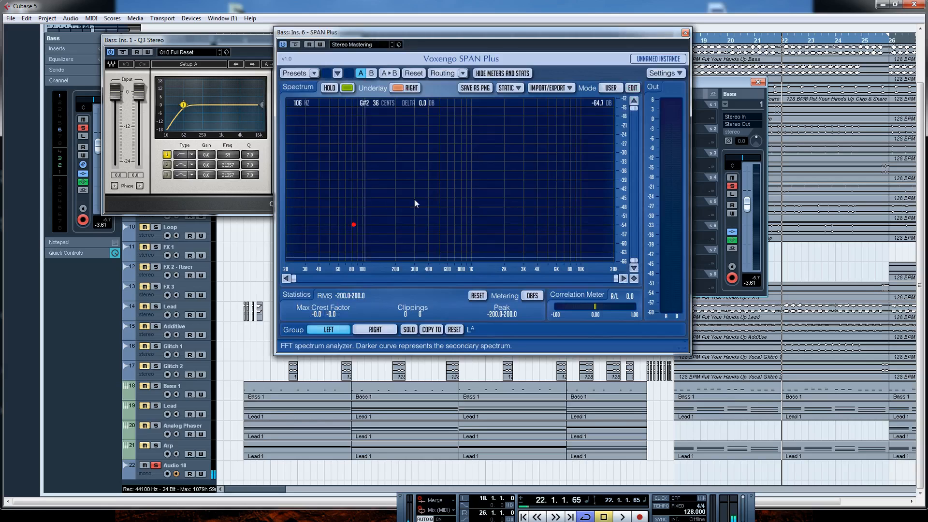
pyautogui.moveTo(503, 33); pyautogui.dragTo(745, 86)
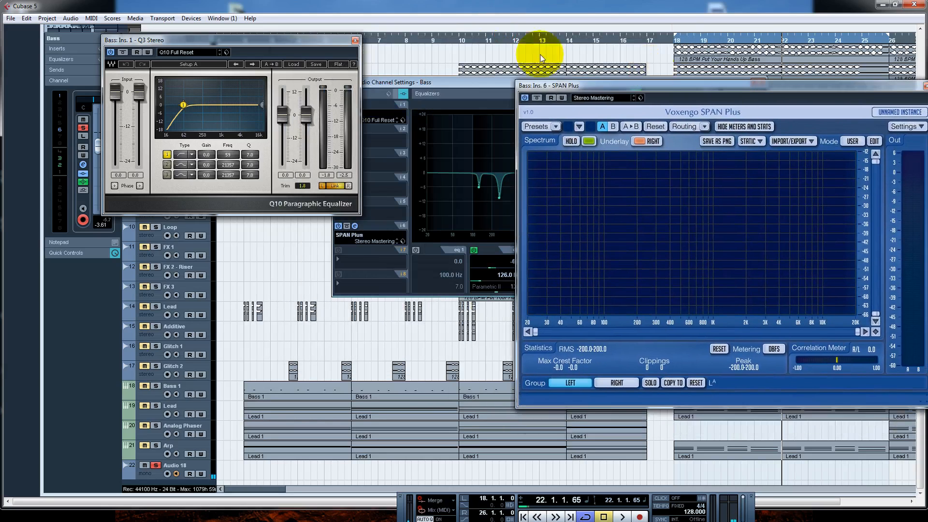
pyautogui.moveTo(472, 79); pyautogui.dragTo(169, 228)
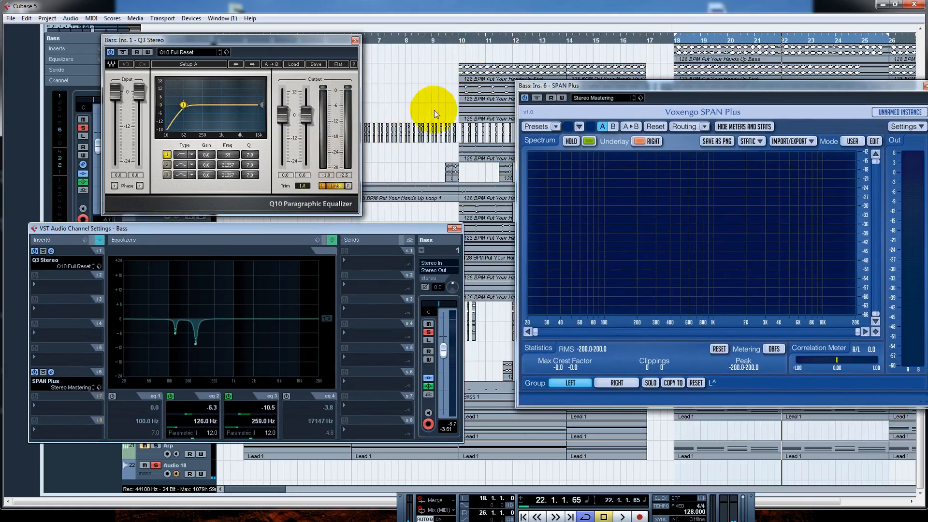
pyautogui.moveTo(646, 87); pyautogui.dragTo(593, 58)
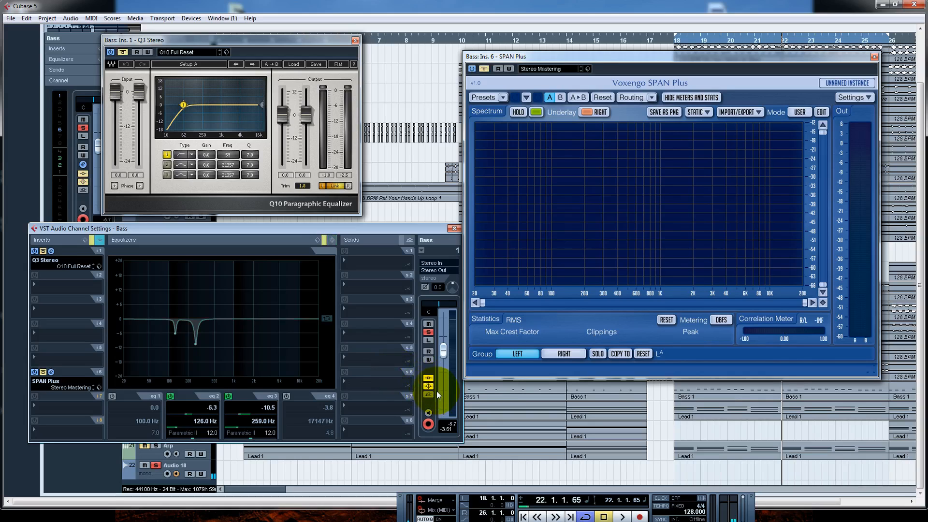
# Play the Bass and compare its SPAN Plus spectrum with the inserts and equalizer bypassed and active
pyautogui.press('space')
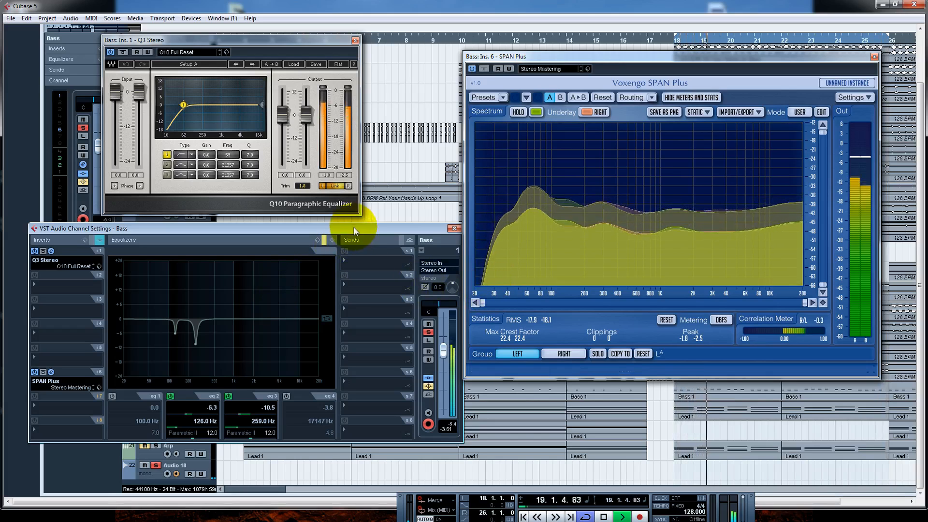
pyautogui.moveTo(354, 231)
pyautogui.mouseDown()
pyautogui.moveTo(329, 227)
pyautogui.moveTo(373, 233)
pyautogui.moveTo(365, 228)
pyautogui.mouseUp()
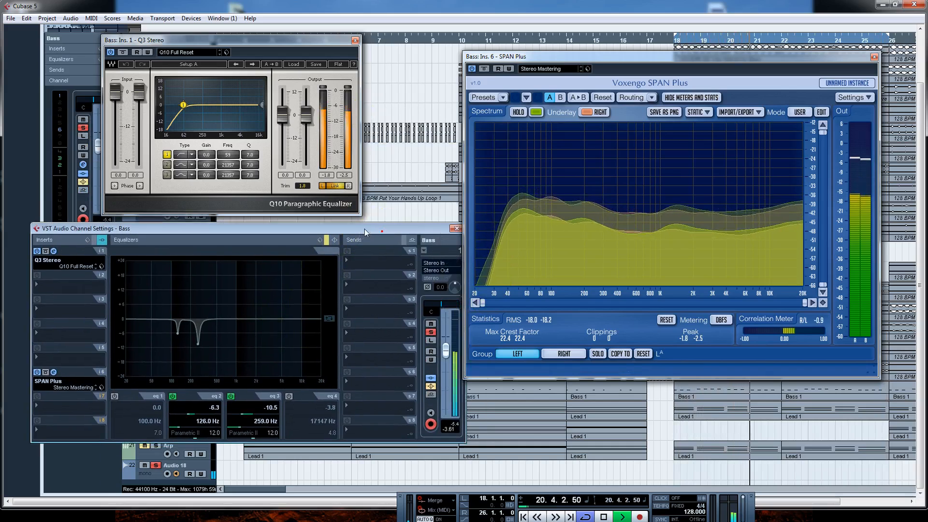
pyautogui.click(428, 385)
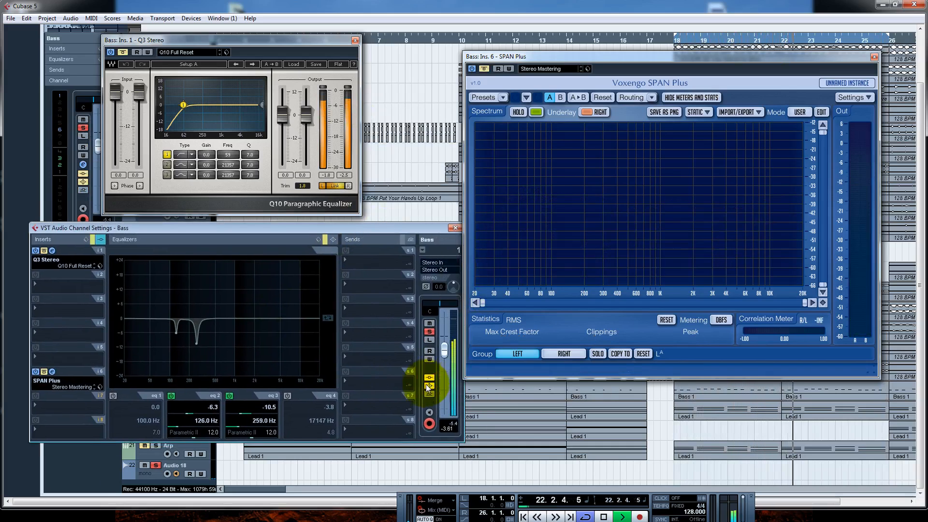
pyautogui.click(429, 377)
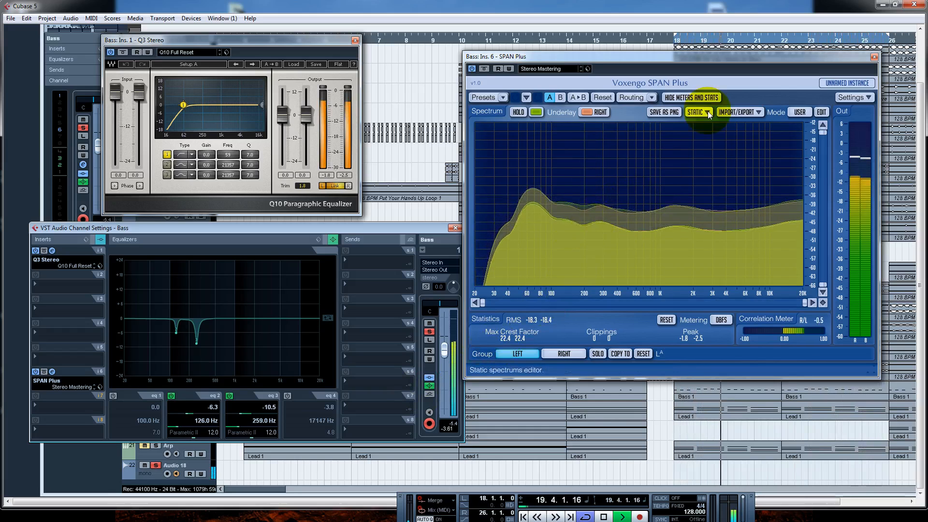
# Stop playback and close the SPAN Plus, Bass channel settings and Q3 Stereo windows
pyautogui.click(874, 56)
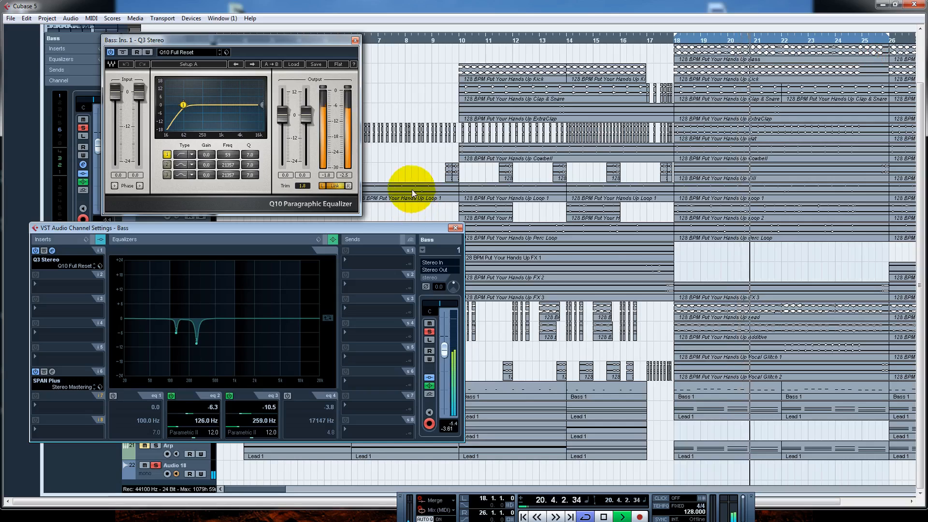
pyautogui.press('space')
pyautogui.click(455, 228)
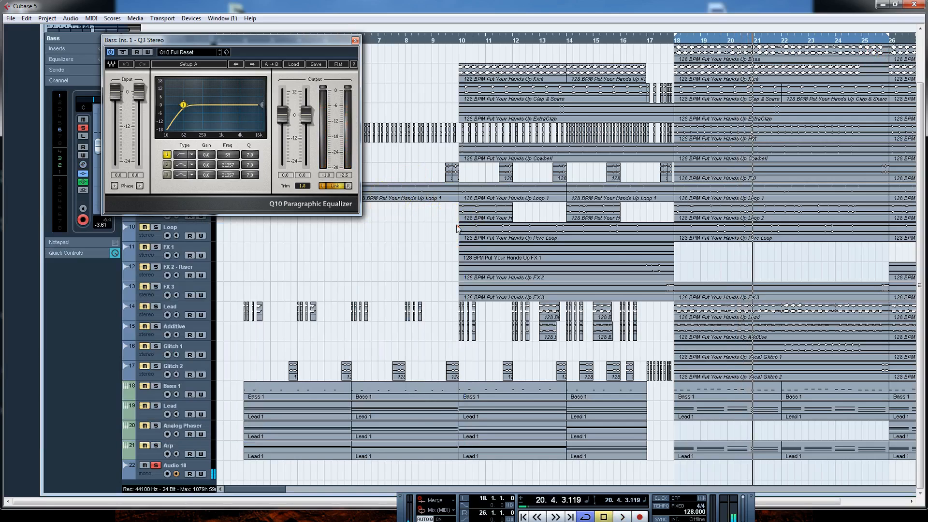
pyautogui.click(355, 42)
# Solo the Kick track in place of the Bass track and play the loop from bar 18
pyautogui.click(155, 68)
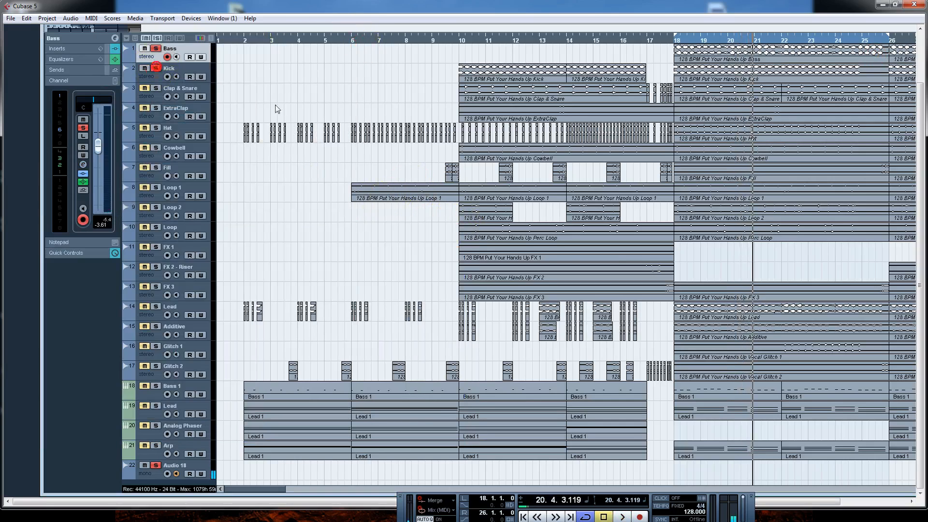
pyautogui.click(421, 31)
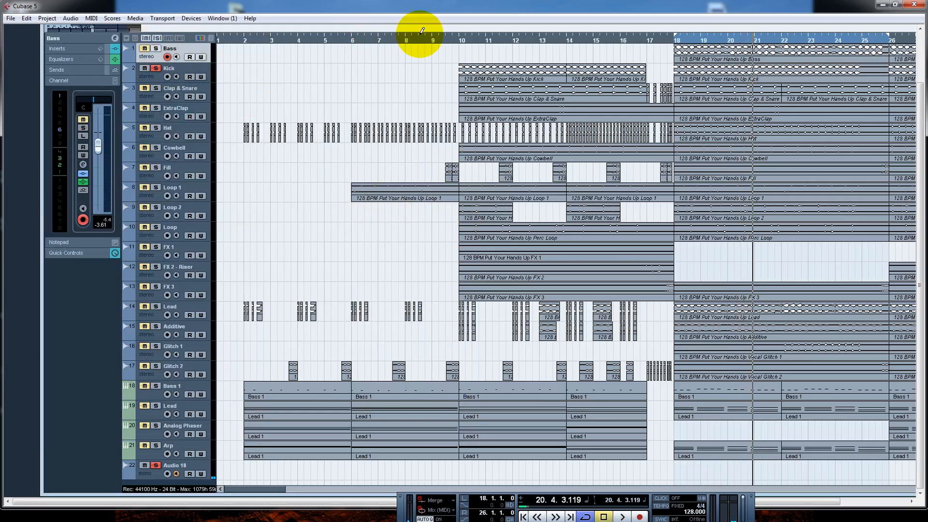
pyautogui.press('space')
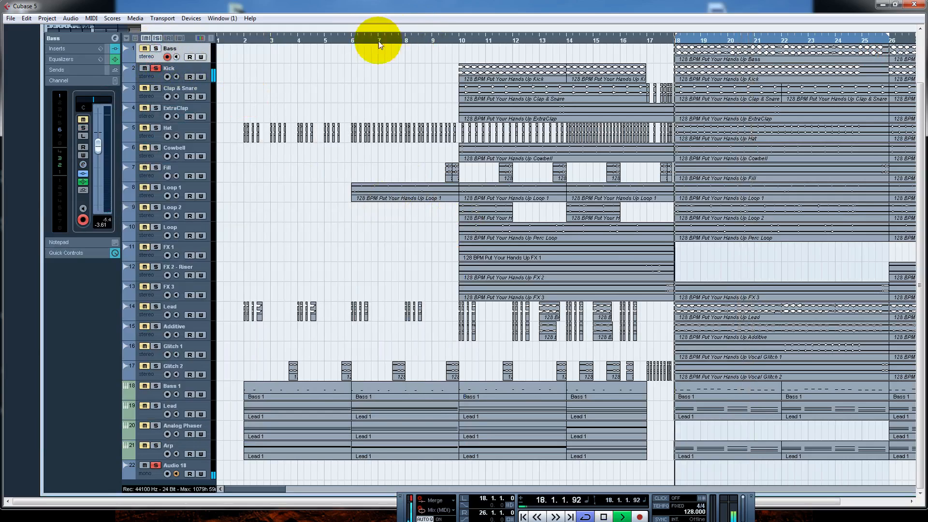
# Open the channel settings window, switch it from Bass to Kick and move it clear of the track list
pyautogui.click(116, 39)
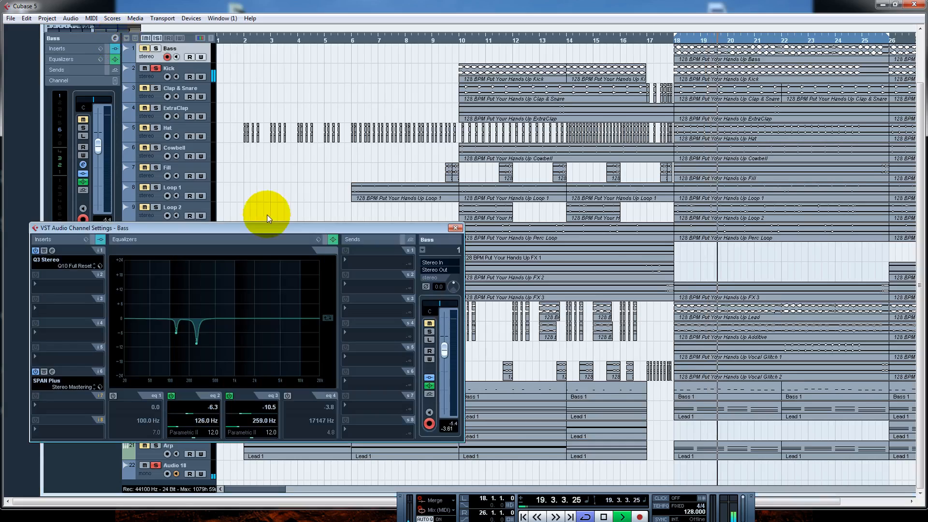
pyautogui.moveTo(270, 226); pyautogui.dragTo(349, 124)
pyautogui.click(496, 147)
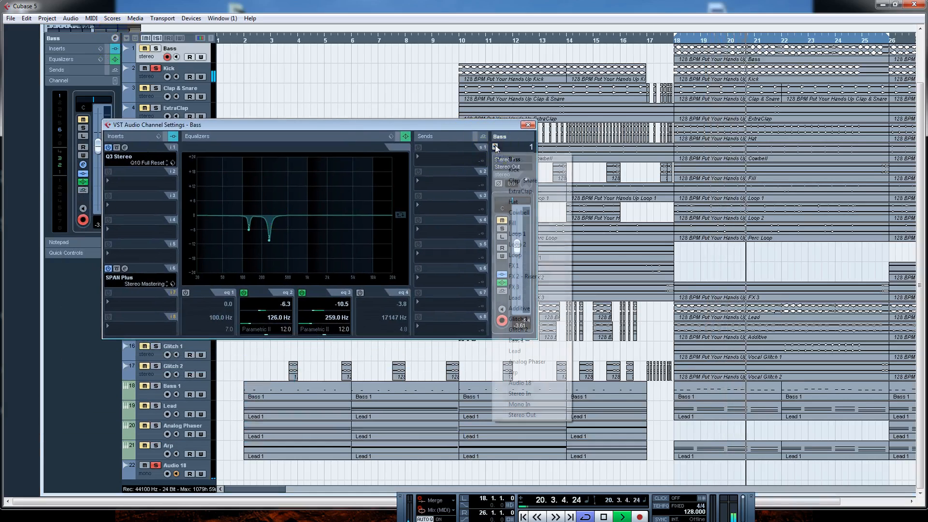
pyautogui.click(513, 169)
pyautogui.moveTo(404, 126); pyautogui.dragTo(524, 58)
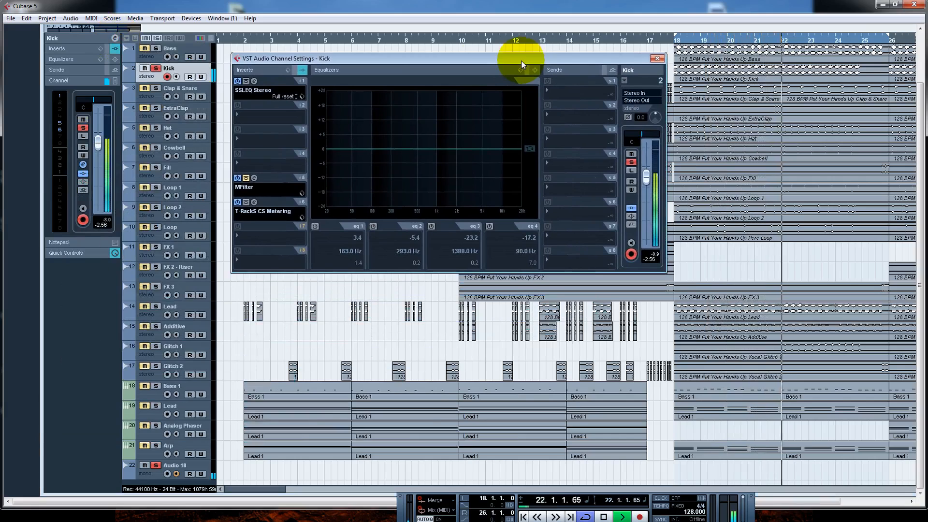
# Open the Kick channel's SSLEQ Stereo insert, examine its high-pass filter setting and close the plug-in window
pyautogui.click(254, 80)
pyautogui.moveTo(257, 42); pyautogui.dragTo(598, 93)
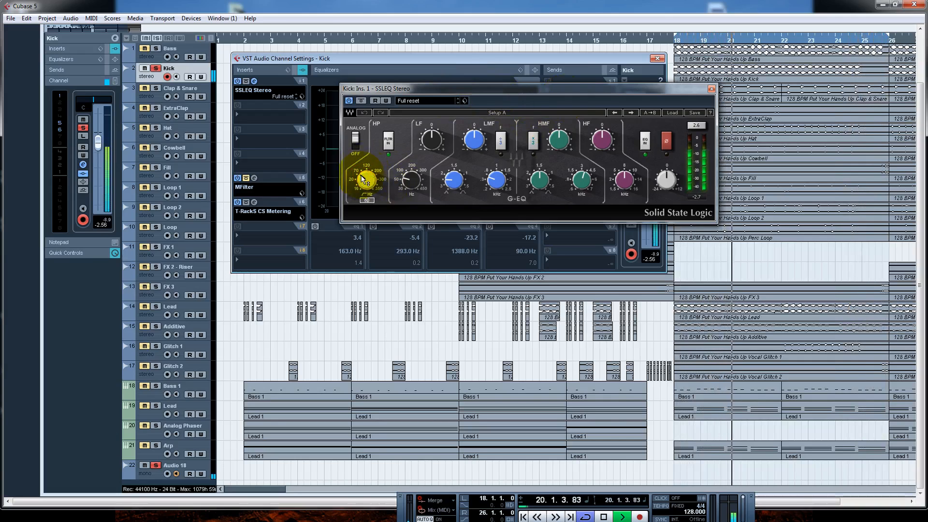
pyautogui.moveTo(629, 94); pyautogui.dragTo(603, 117)
pyautogui.click(684, 112)
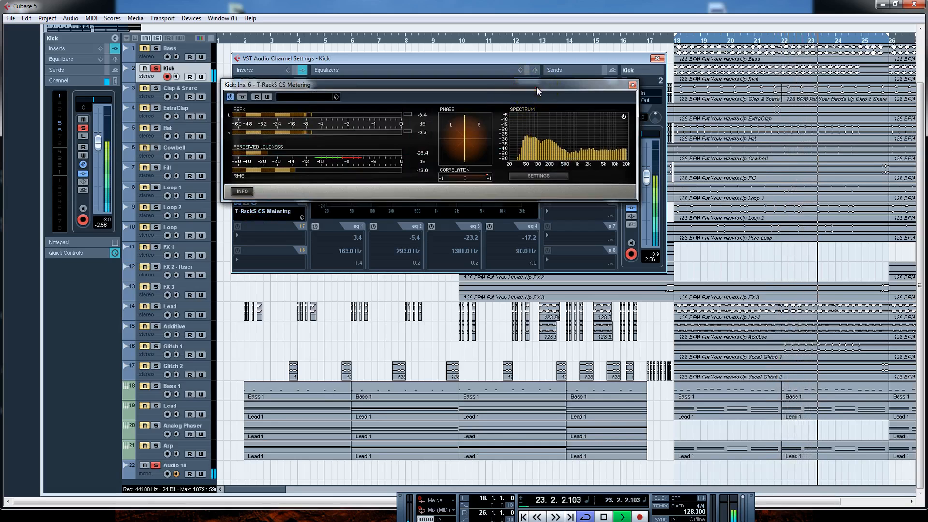
# Position the Kick's T-RackS CS Metering window clear of the insert slots and toggle the SSLEQ Stereo bypass to compare the spectrum
pyautogui.moveTo(536, 86); pyautogui.dragTo(555, 247)
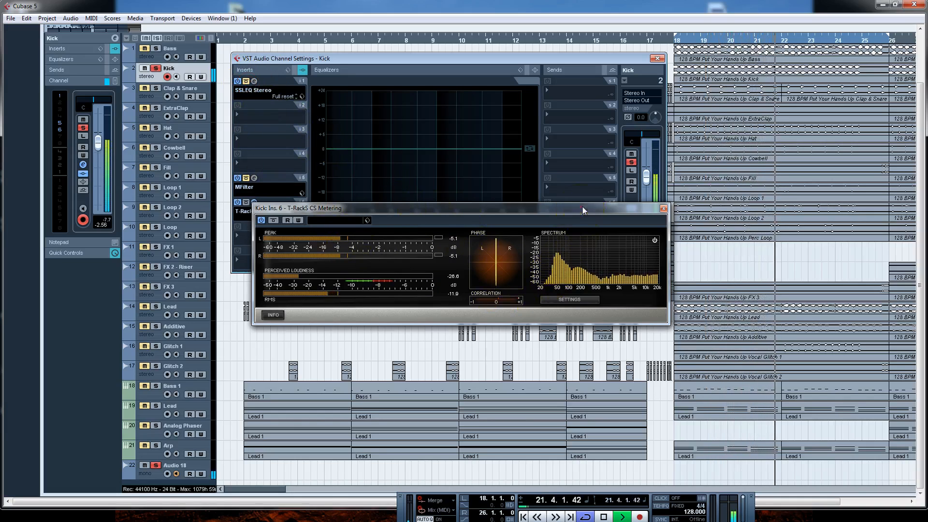
pyautogui.moveTo(583, 211); pyautogui.dragTo(623, 113)
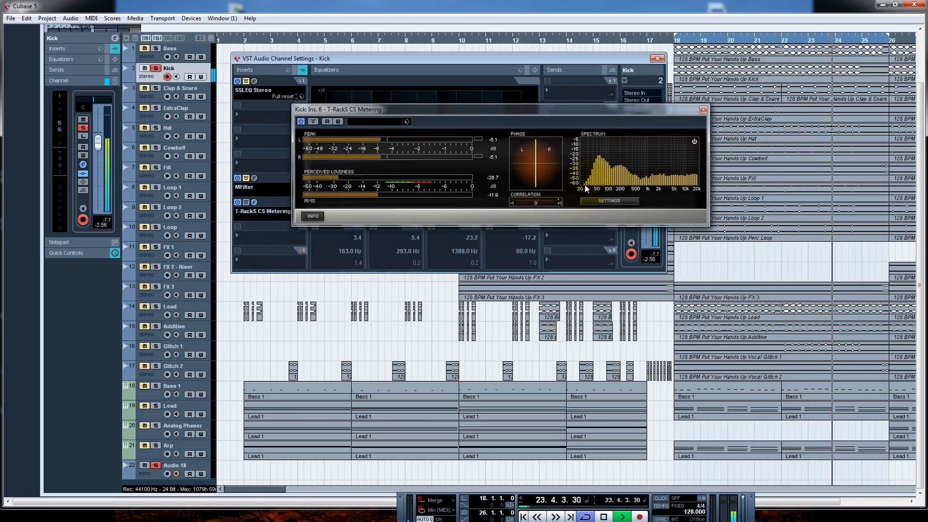
pyautogui.click(247, 81)
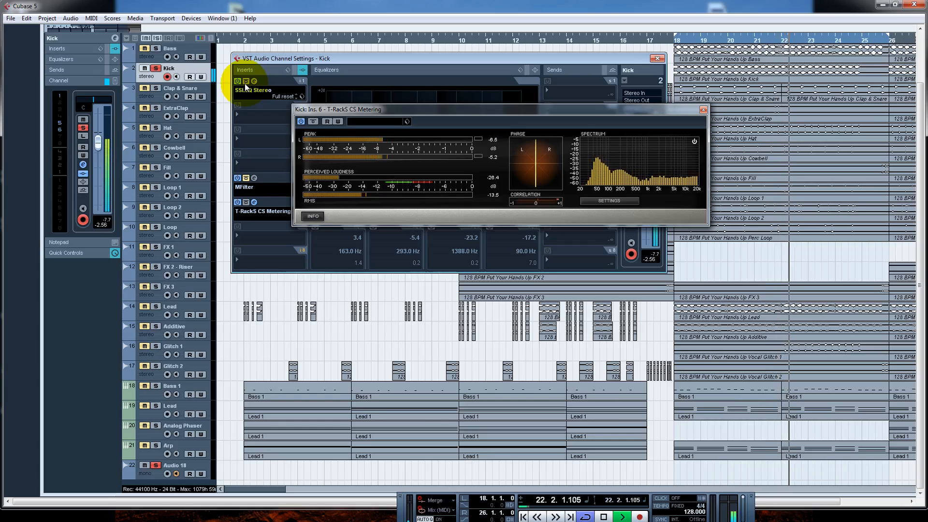
# Bypass and re-enable the Kick's SSLEQ Stereo insert to compare the spectrum, and close the metering window
pyautogui.click(245, 82)
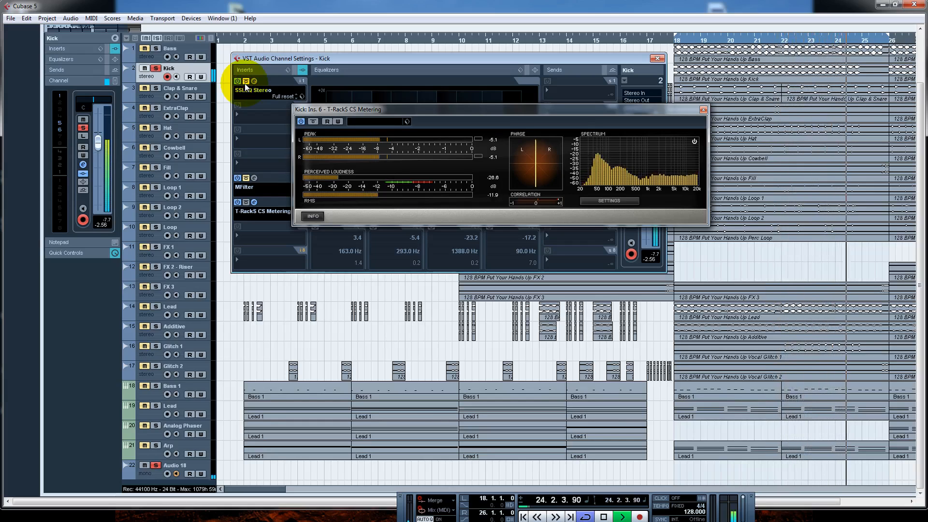
pyautogui.click(245, 82)
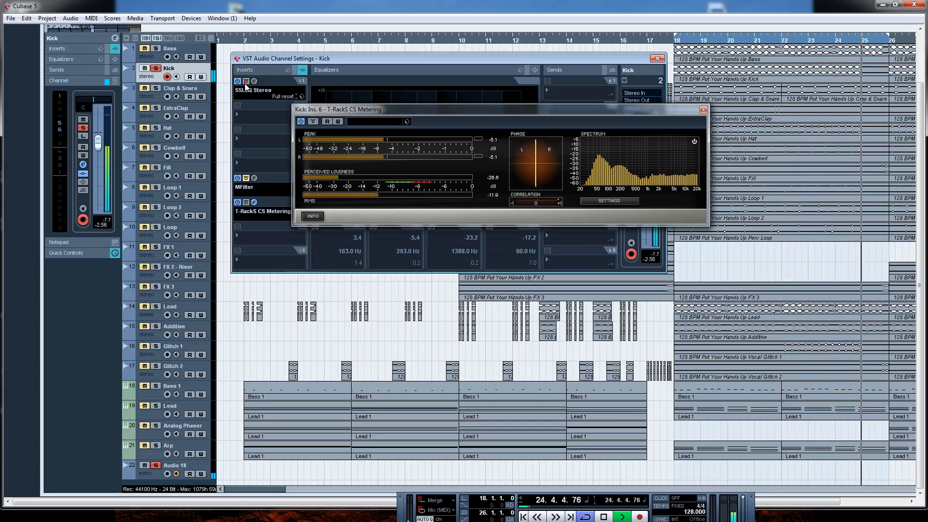
pyautogui.click(703, 110)
# Switch the channel settings window to Clap & Snare, solo that track in place of Kick and keep the window clear of the track list
pyautogui.click(623, 81)
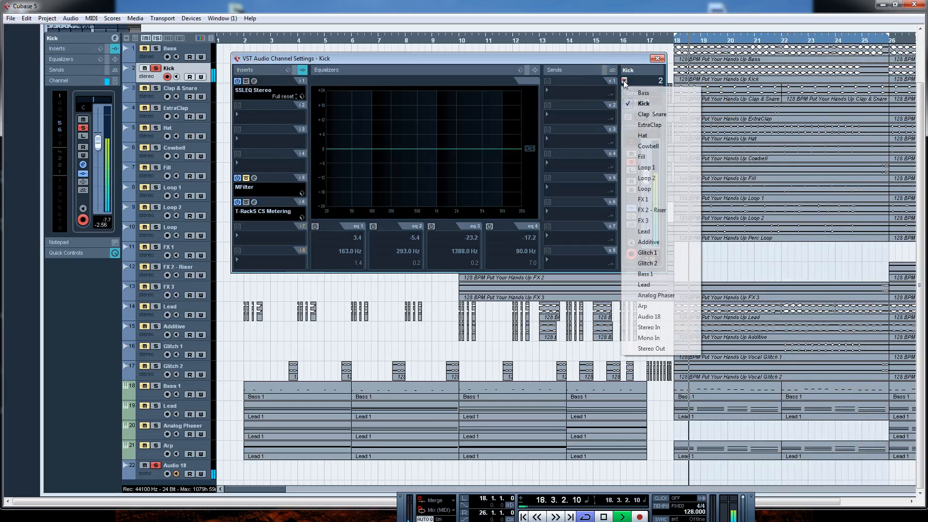
pyautogui.click(635, 111)
pyautogui.moveTo(405, 58); pyautogui.dragTo(432, 62)
pyautogui.click(155, 88)
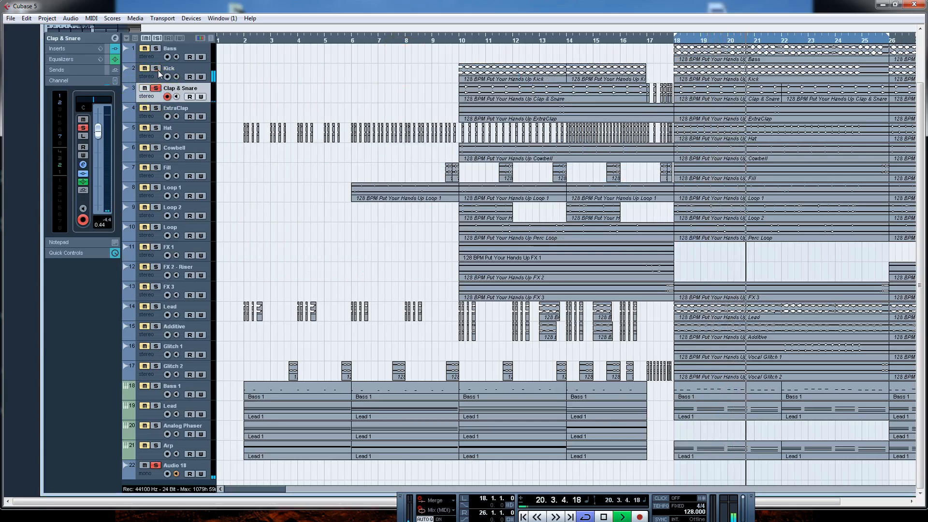
pyautogui.click(114, 39)
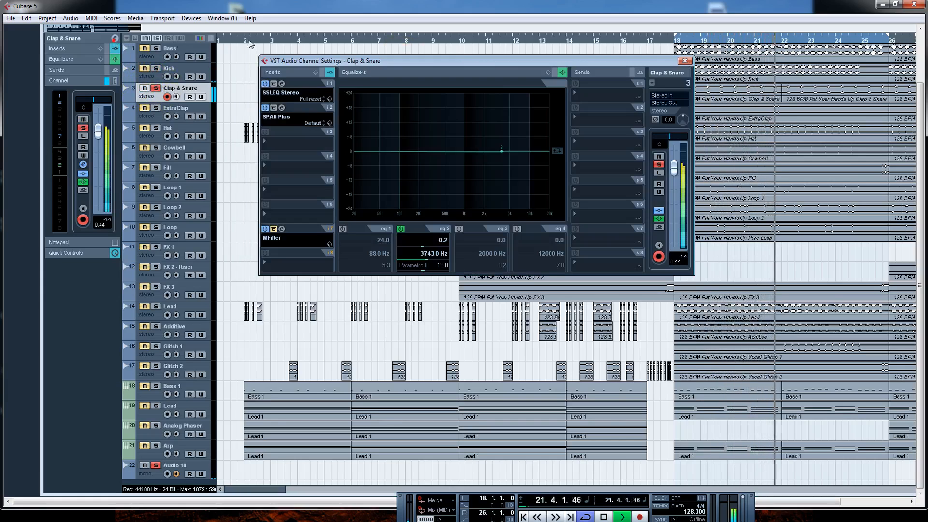
pyautogui.moveTo(392, 61); pyautogui.dragTo(453, 67)
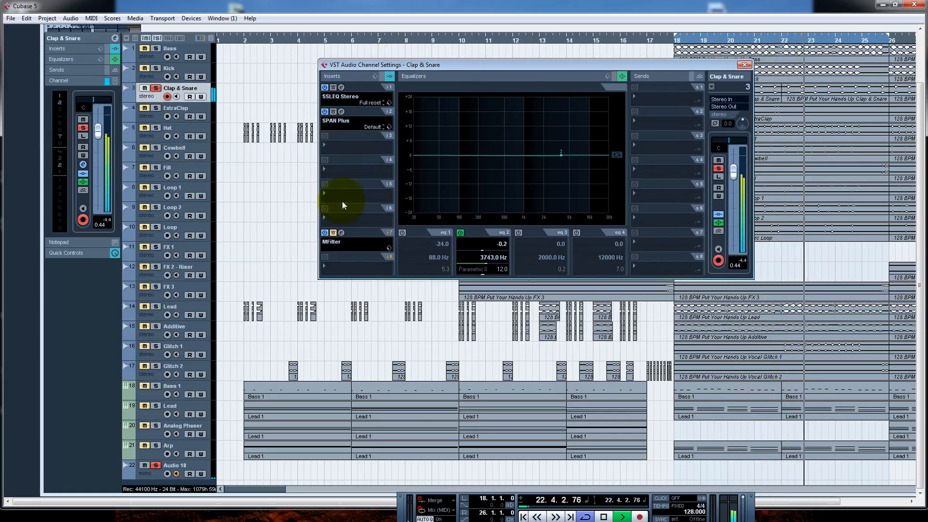
# Open the Clap & Snare channel's SPAN Plus analyser and place it side by side with the channel settings window
pyautogui.click(342, 112)
pyautogui.moveTo(442, 98); pyautogui.dragTo(612, 83)
pyautogui.moveTo(546, 69); pyautogui.dragTo(340, 95)
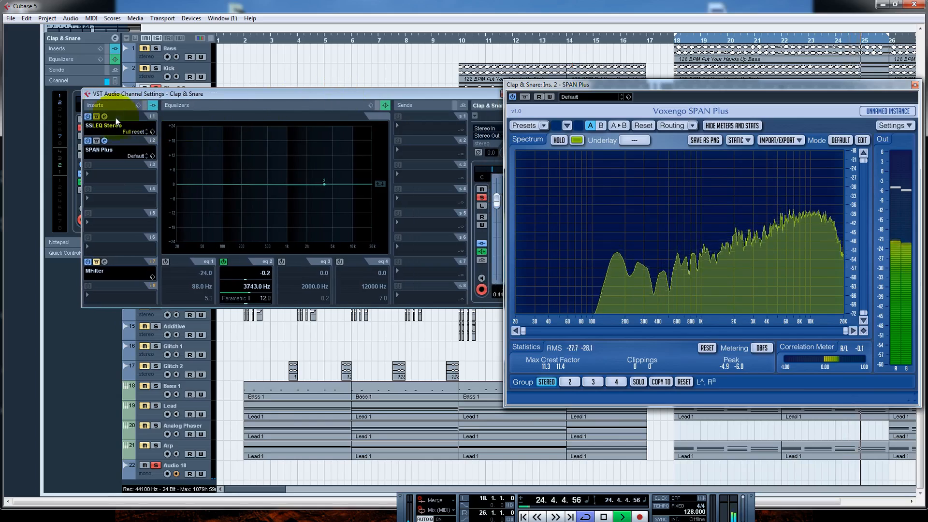
pyautogui.moveTo(203, 94); pyautogui.dragTo(186, 89)
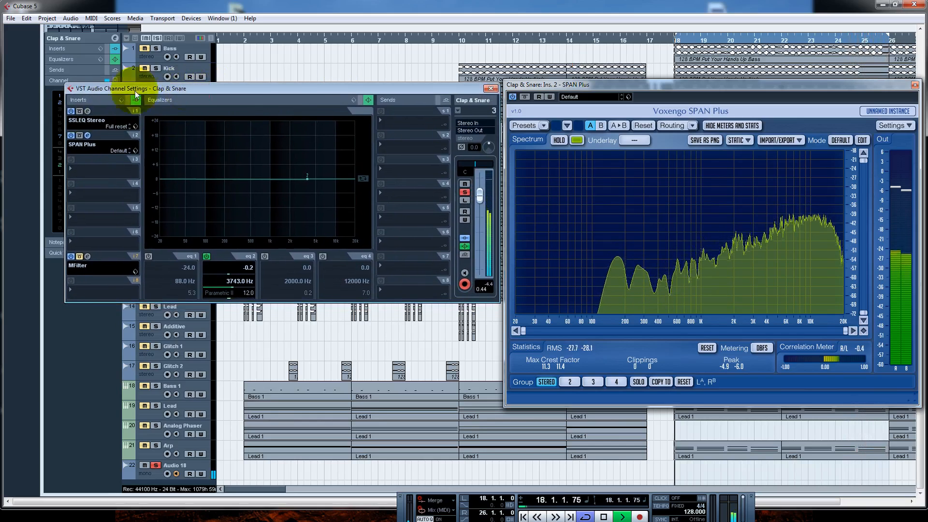
# Open the Clap & Snare's SSLEQ Stereo, examine its high-pass setting, toggle the bypass and filter to compare the spectrum, and close the plug-in
pyautogui.click(87, 112)
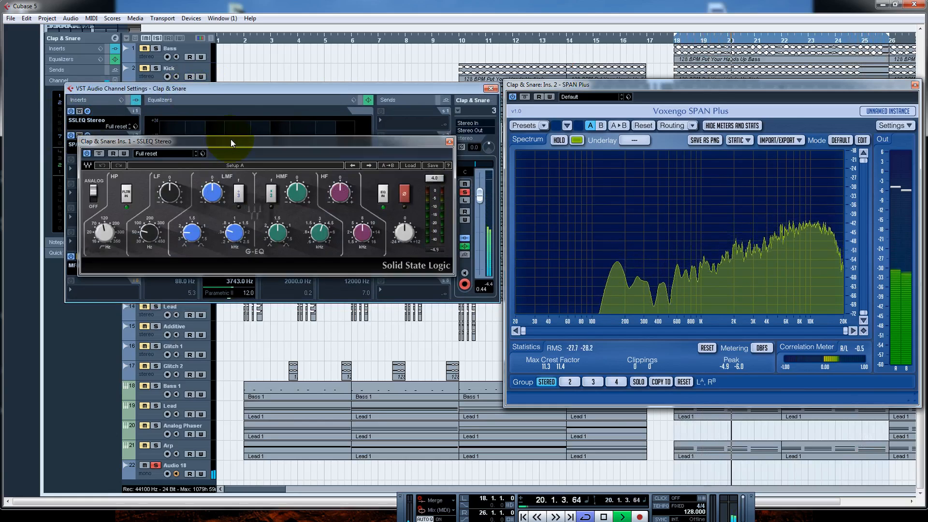
pyautogui.moveTo(231, 139); pyautogui.dragTo(253, 107)
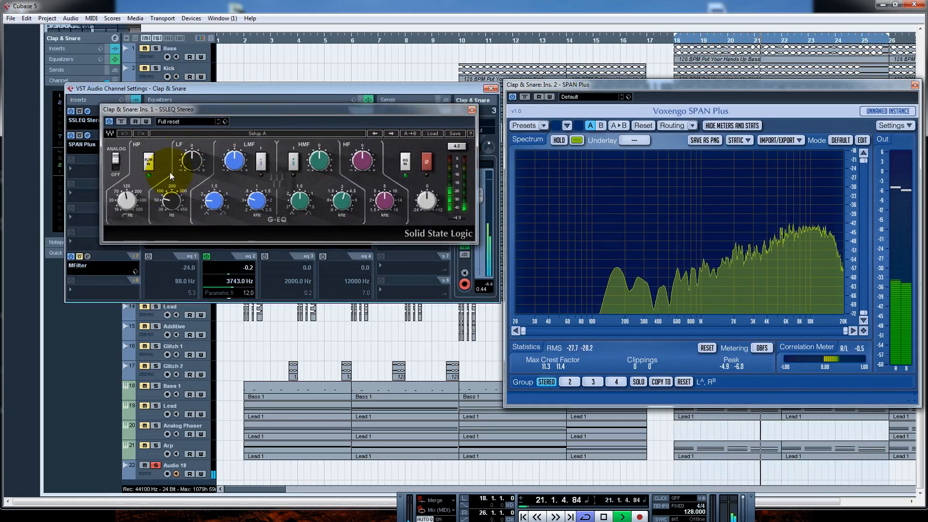
pyautogui.moveTo(127, 198); pyautogui.dragTo(126, 197)
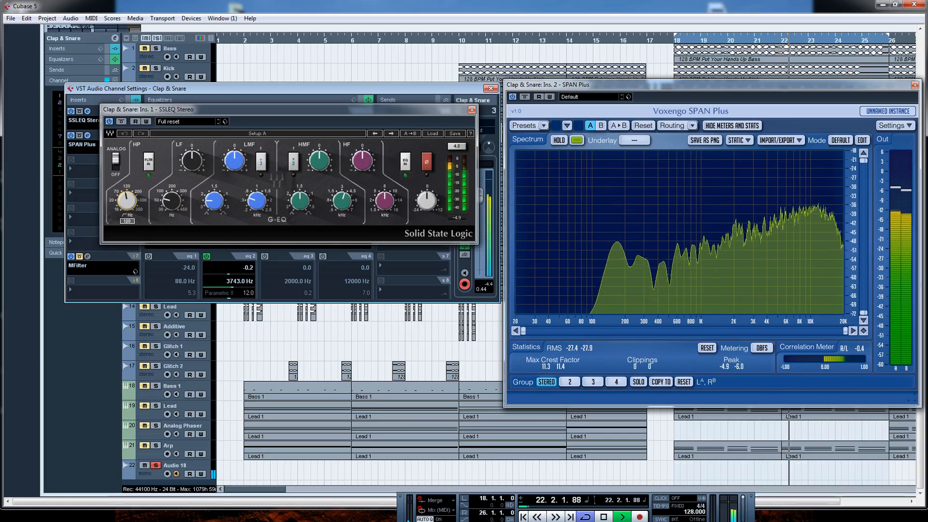
pyautogui.click(121, 122)
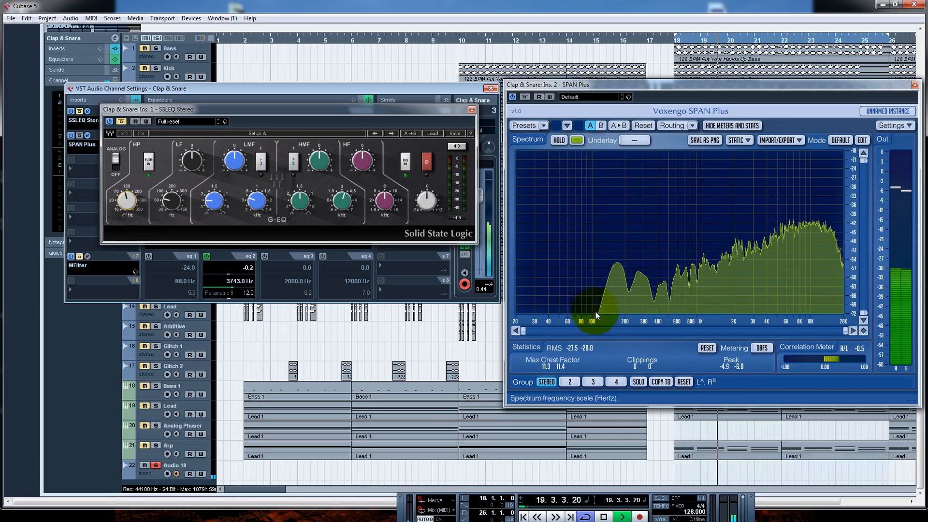
pyautogui.click(149, 163)
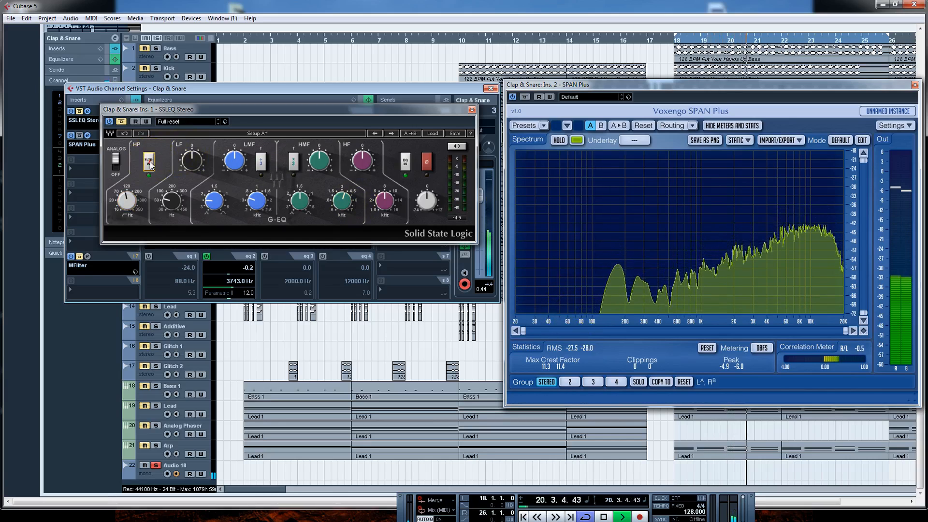
pyautogui.click(472, 109)
# Switch the channel settings window to ExtraClap and move it and the SPAN Plus window clear of the track list
pyautogui.click(457, 111)
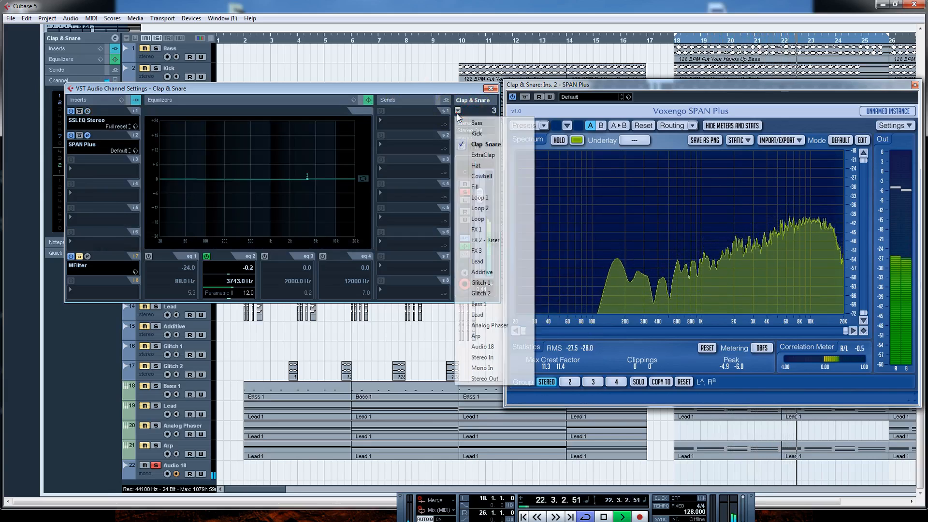
pyautogui.click(474, 155)
pyautogui.moveTo(677, 91); pyautogui.dragTo(472, 183)
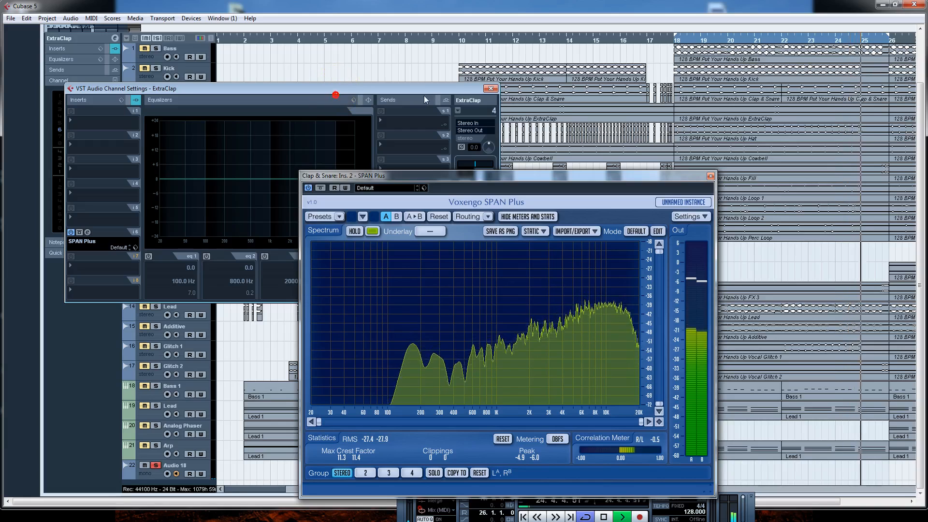
pyautogui.moveTo(424, 89); pyautogui.dragTo(537, 101)
# Solo the ExtraClap track and move the loop start to bar 21
pyautogui.click(156, 107)
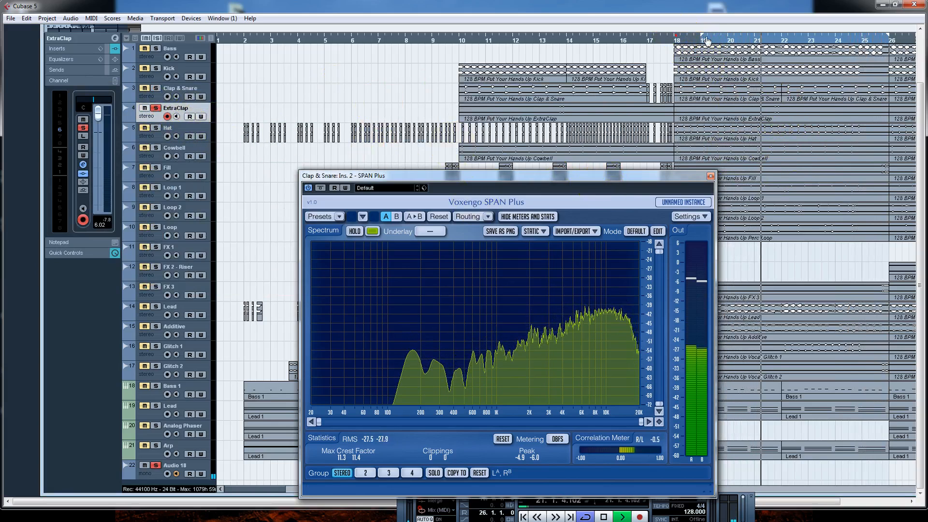
pyautogui.click(798, 52)
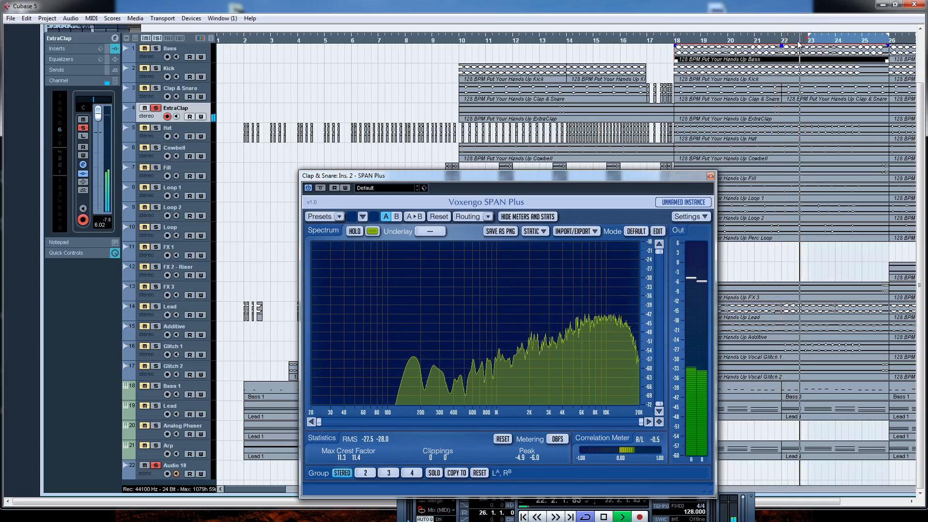
pyautogui.moveTo(784, 41)
pyautogui.mouseDown()
pyautogui.moveTo(781, 50)
pyautogui.moveTo(820, 36)
pyautogui.moveTo(750, 45)
pyautogui.mouseUp()
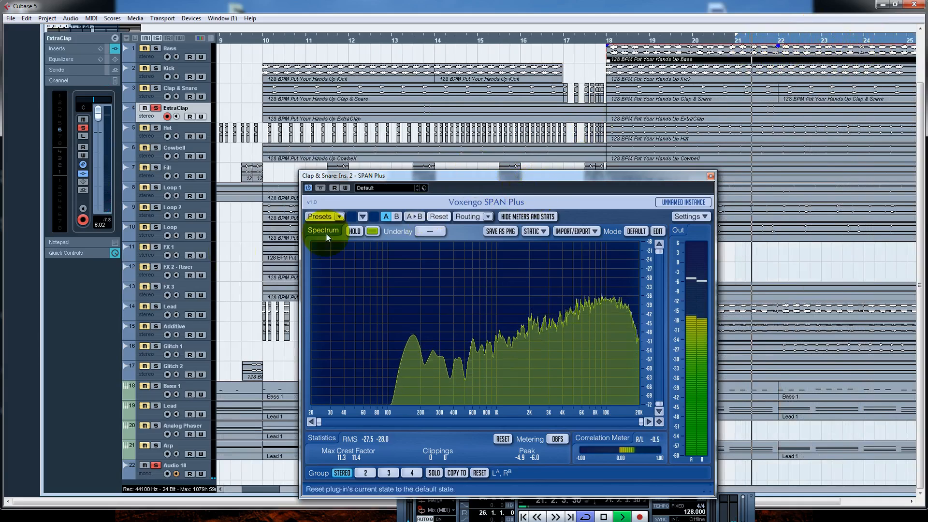
# Reopen the ExtraClap channel settings to examine its inserts, and close both the settings and SPAN Plus windows
pyautogui.click(115, 38)
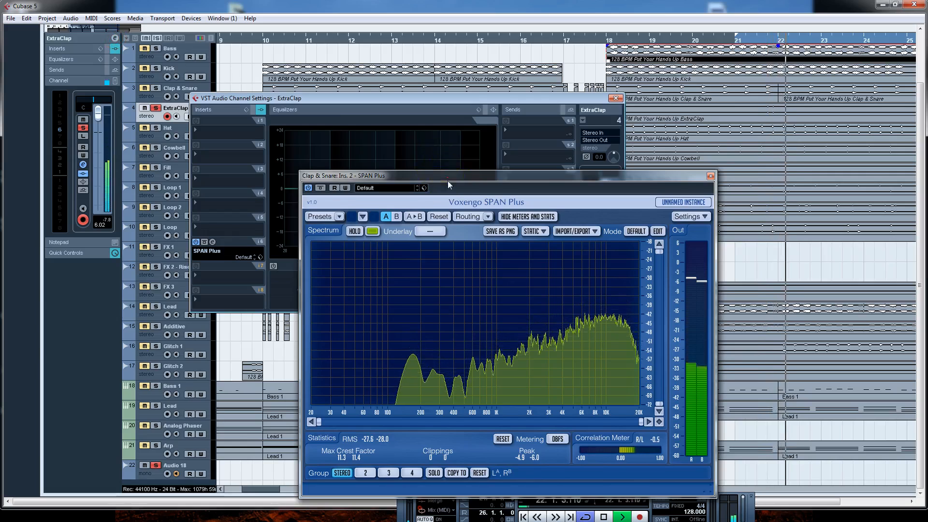
pyautogui.moveTo(448, 177); pyautogui.dragTo(459, 146)
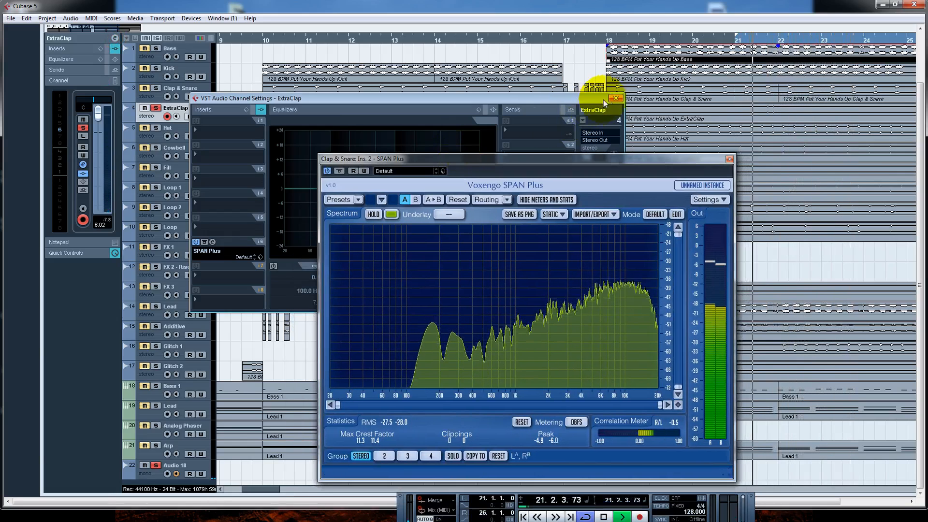
pyautogui.click(616, 98)
pyautogui.click(729, 159)
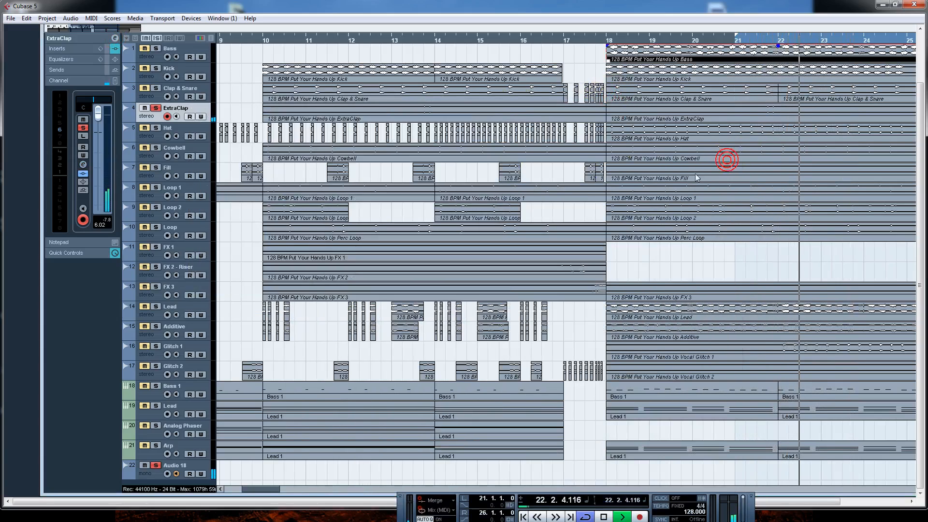
# Solo the Hat track in place of ExtraClap, and open its channel settings to examine the inserts before closing the window
pyautogui.click(157, 128)
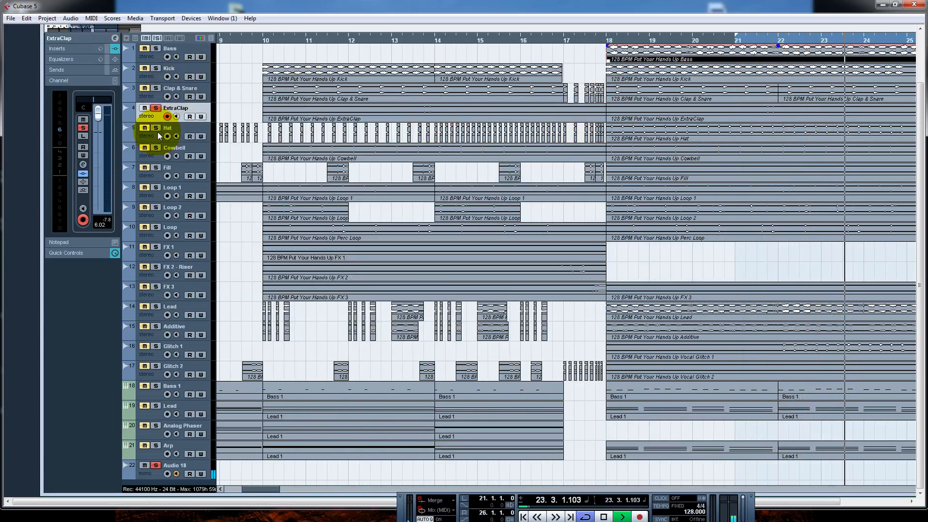
pyautogui.click(156, 108)
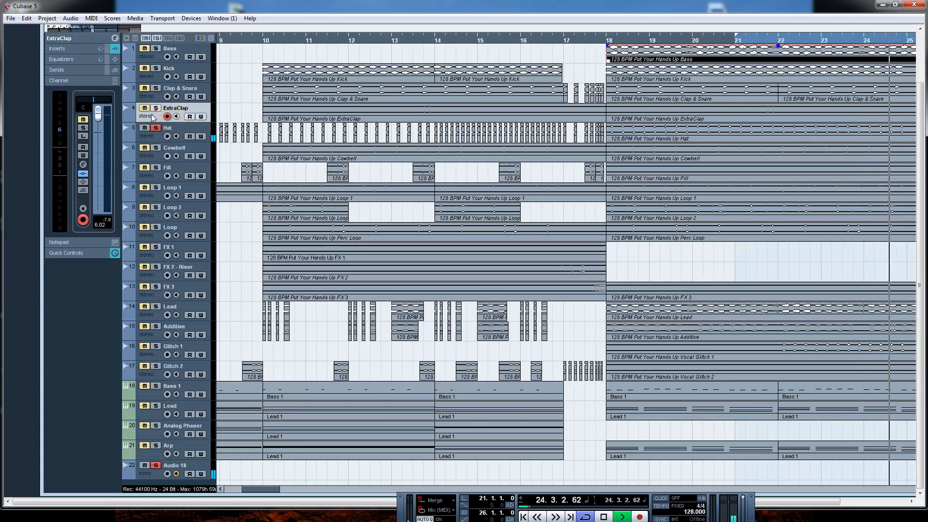
pyautogui.click(165, 127)
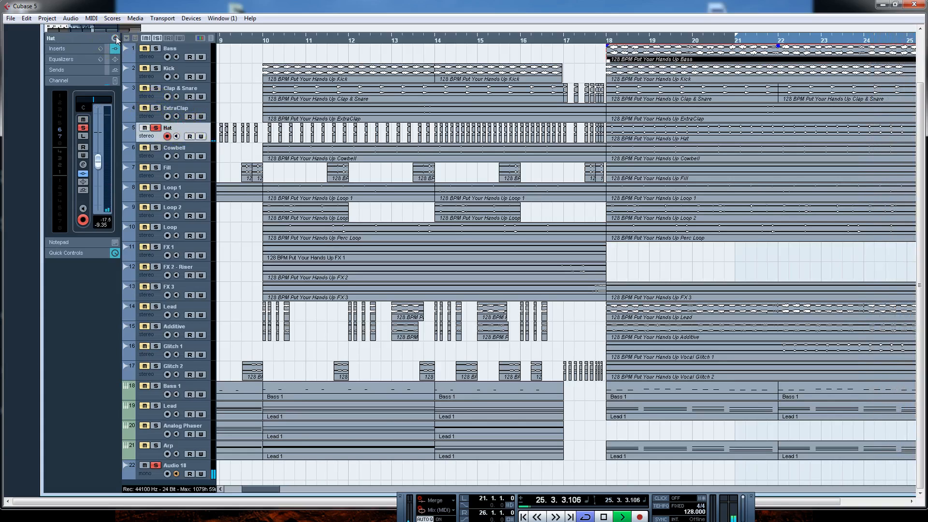
pyautogui.click(115, 38)
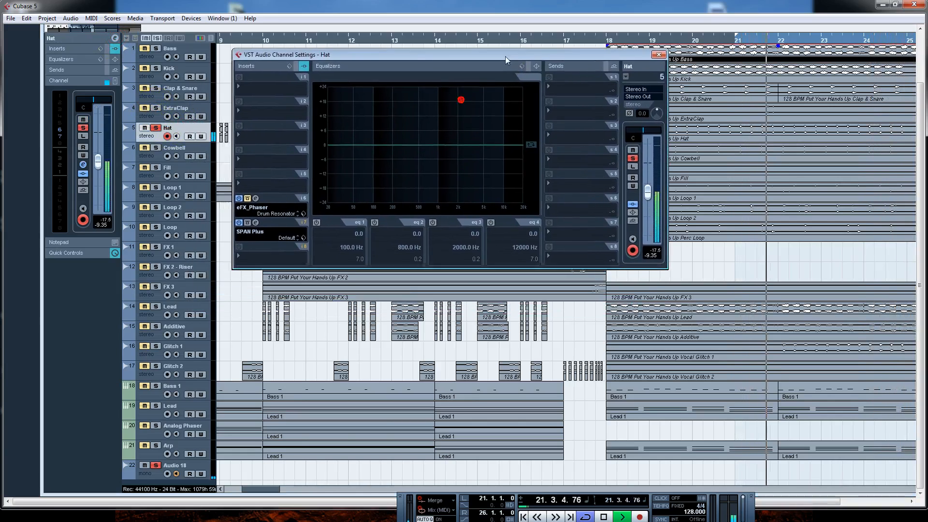
pyautogui.click(659, 55)
# Add the Cowbell, ExtraClap, Clap & Snare and Kick tracks to the soloed Hat, closing the Hat channel settings opened in between
pyautogui.click(155, 148)
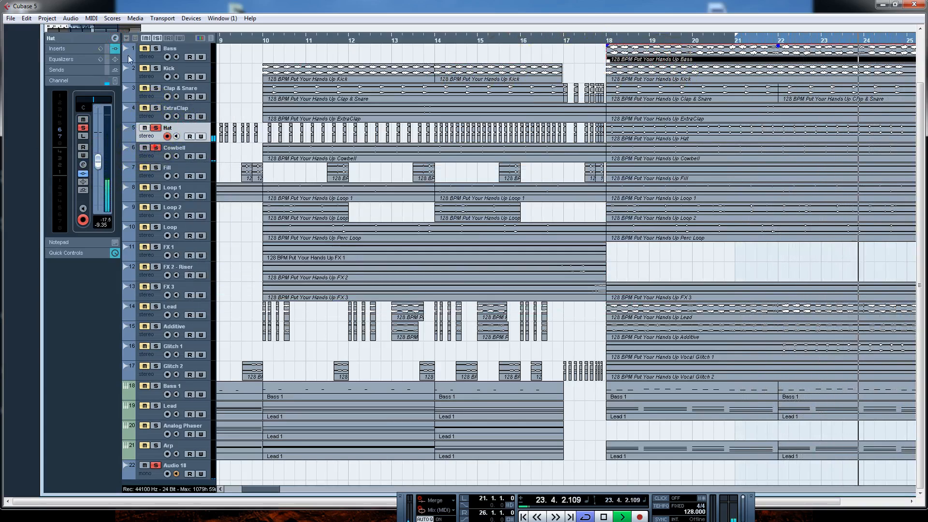
pyautogui.click(115, 38)
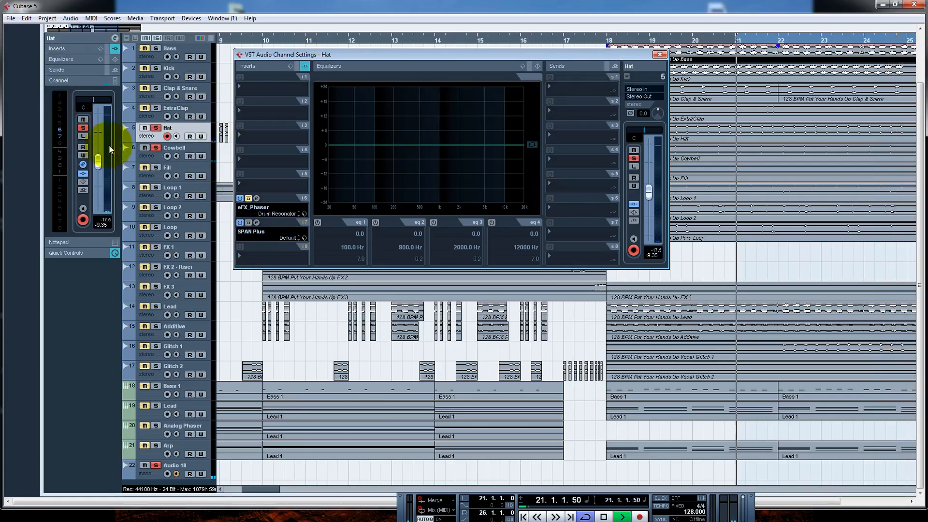
pyautogui.click(155, 148)
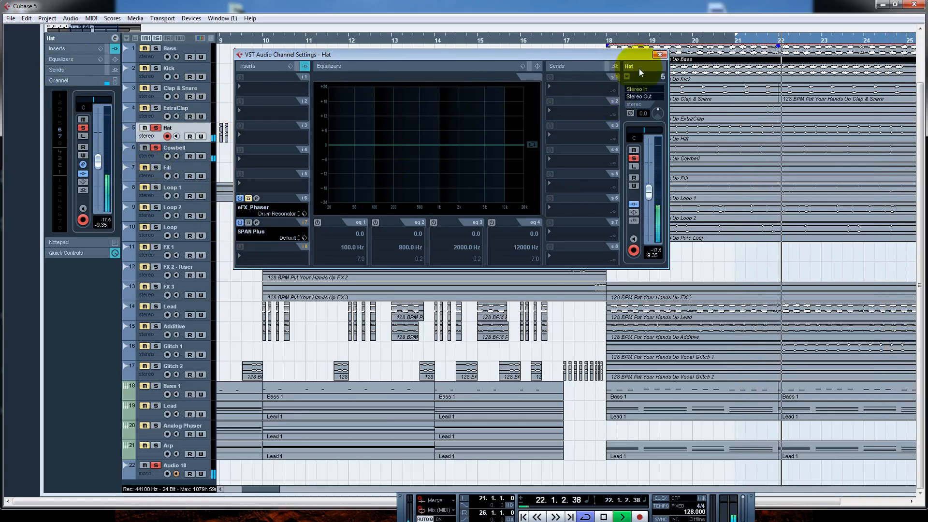
pyautogui.click(659, 54)
pyautogui.click(156, 108)
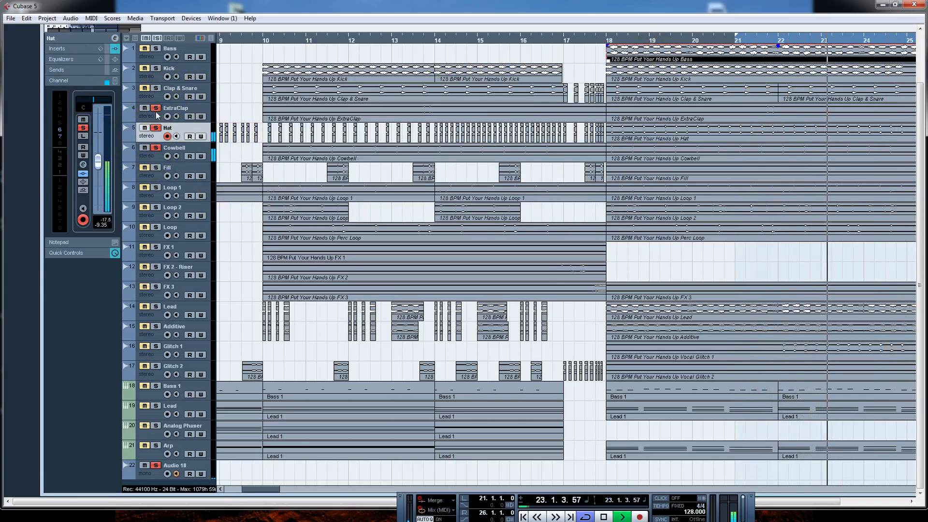
pyautogui.click(156, 88)
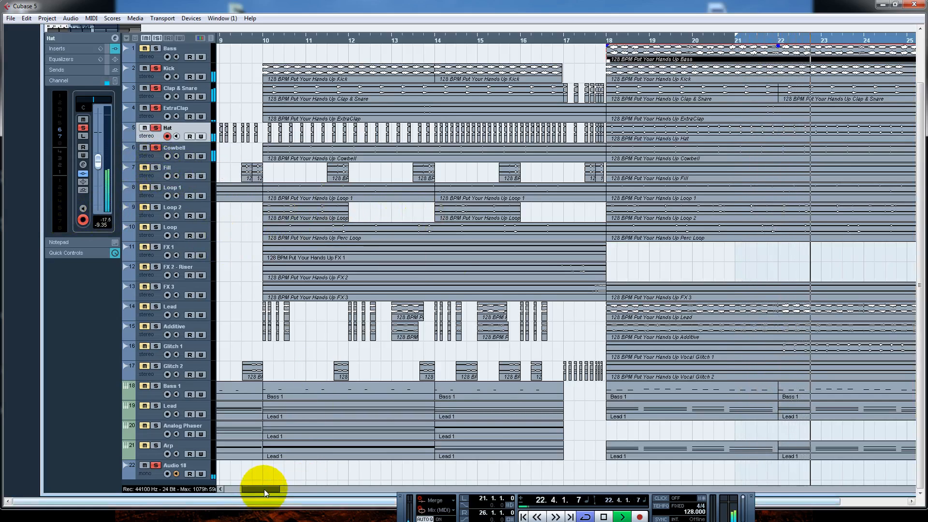
# Stop playback, move the loop start to bar 25 and restart playback from there
pyautogui.moveTo(265, 493); pyautogui.dragTo(282, 489)
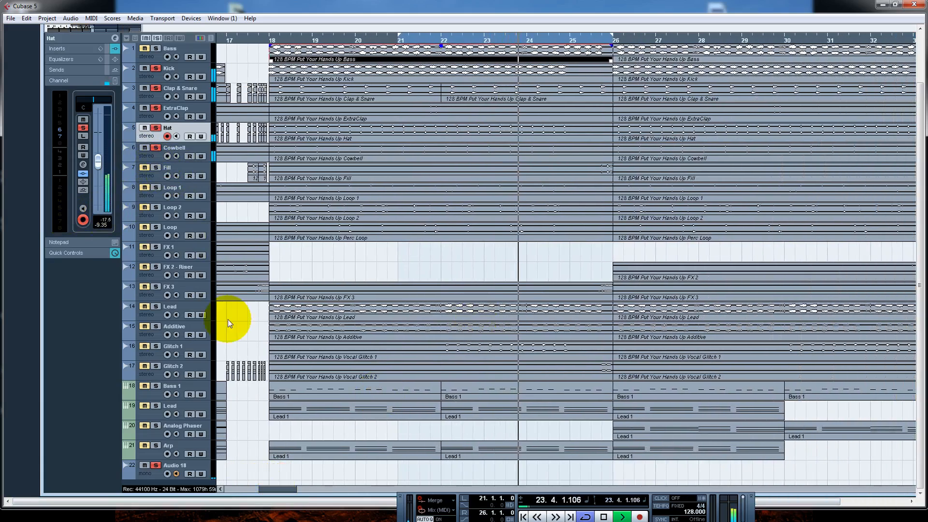
pyautogui.press('space')
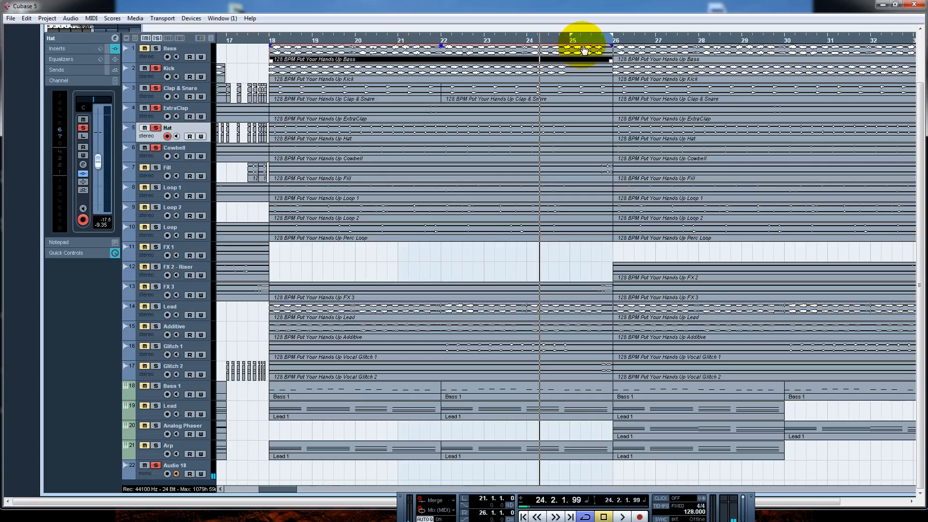
pyautogui.moveTo(584, 50); pyautogui.dragTo(583, 49)
pyautogui.press('KP_1')
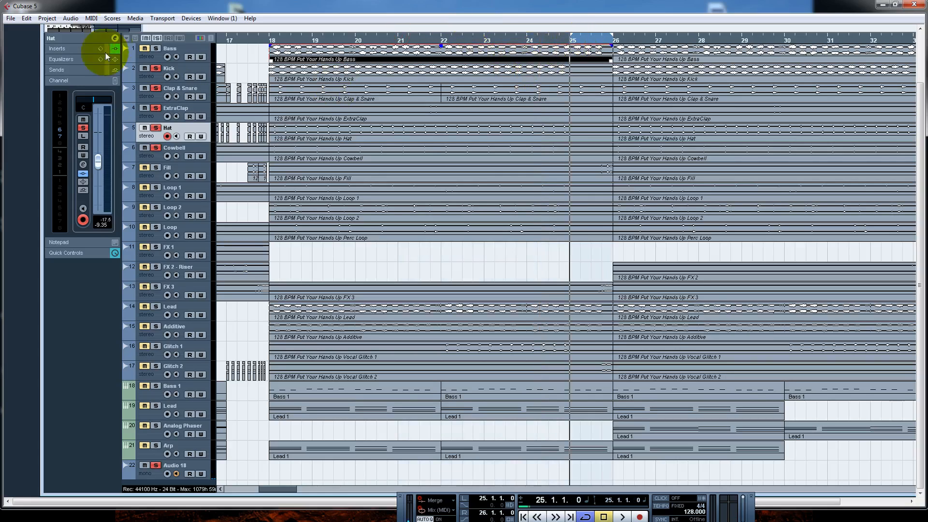
pyautogui.press('space')
# Solo the Fill track and take the Kick, Clap & Snare, ExtraClap, Hat and Cowbell tracks out of solo
pyautogui.click(157, 167)
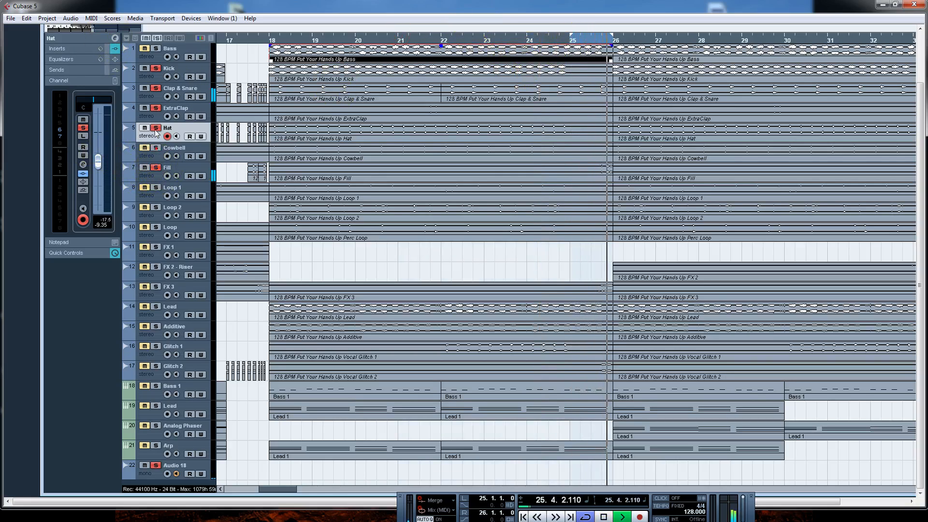
pyautogui.click(157, 110)
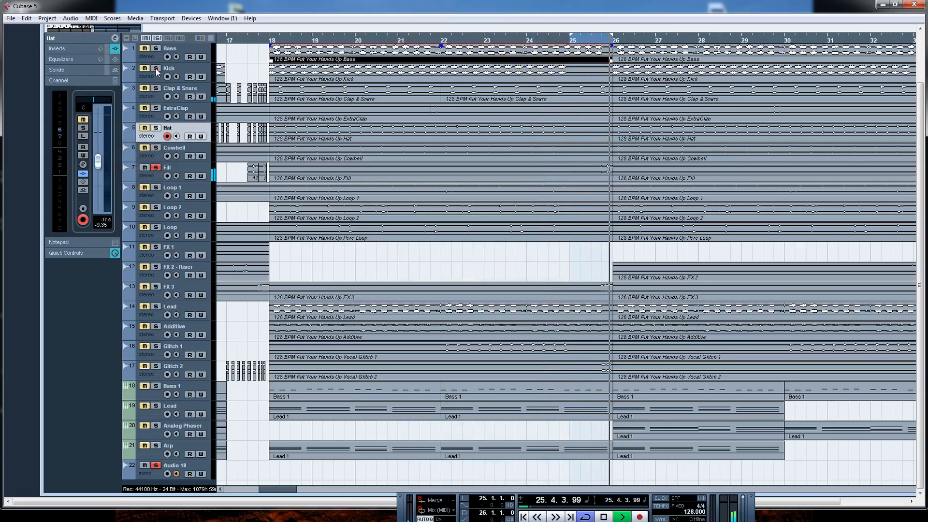
# Open the channel settings, switch them from Hat to the Fill track, and open its Q4 Stereo insert
pyautogui.click(155, 68)
pyautogui.click(114, 38)
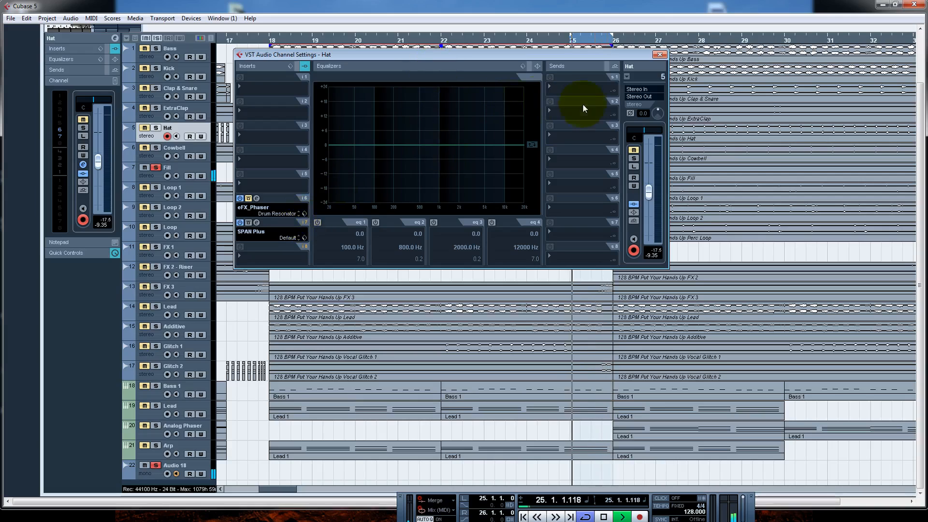
pyautogui.click(627, 77)
pyautogui.click(643, 151)
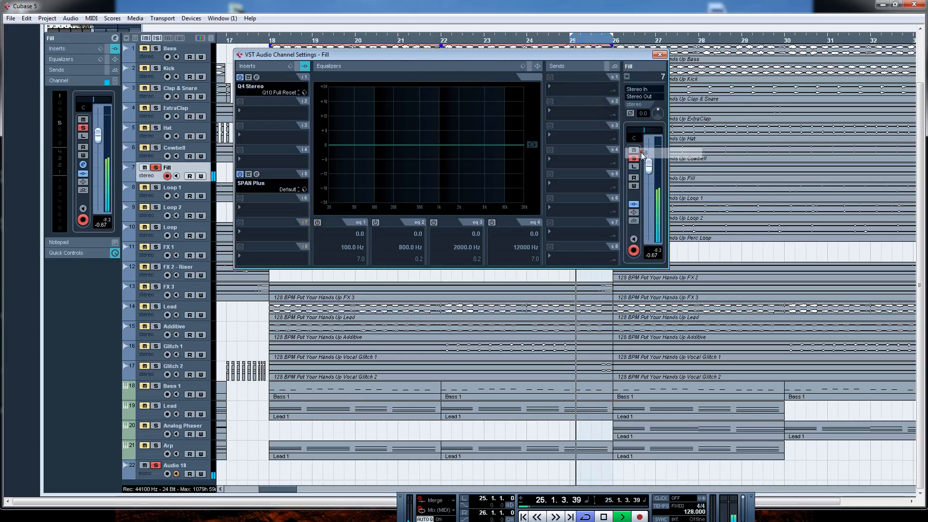
pyautogui.click(282, 85)
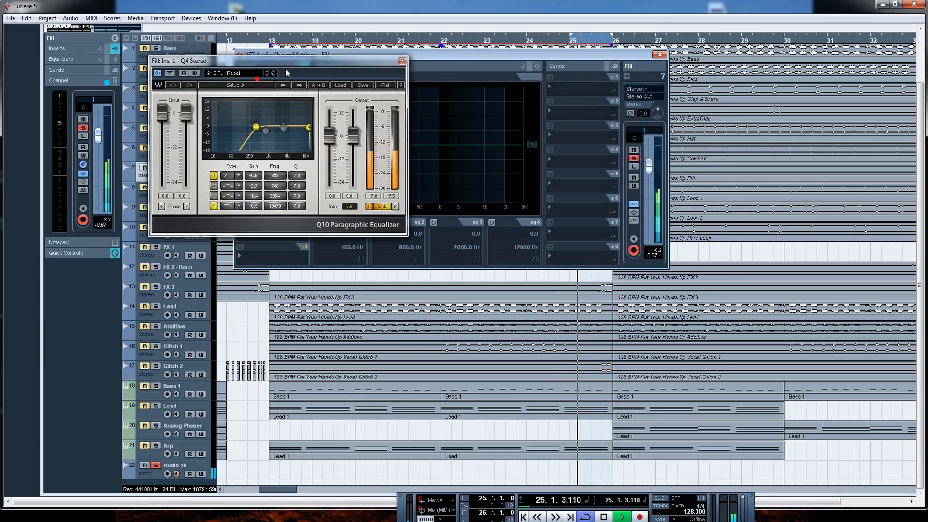
pyautogui.moveTo(288, 64); pyautogui.dragTo(388, 46)
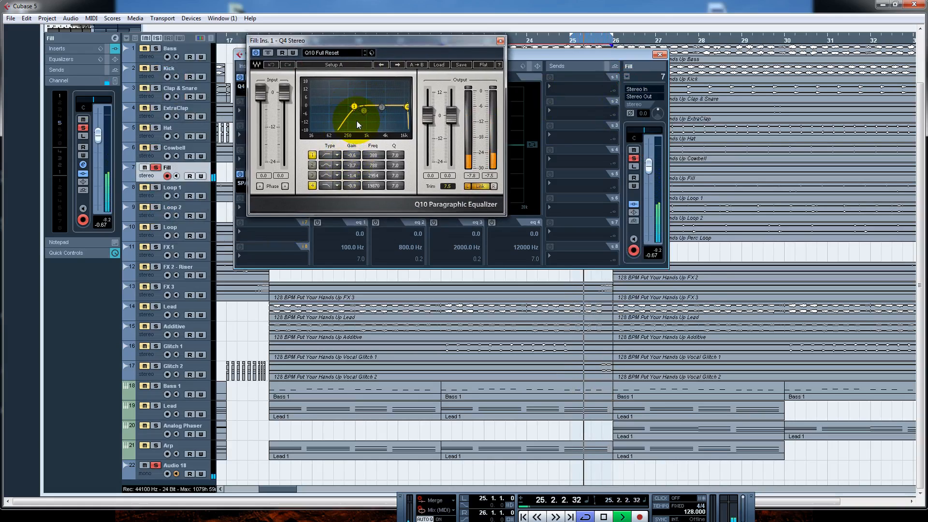
# Open the Fill track's SPAN Plus insert and arrange it side by side with the Q4 Stereo equalizer
pyautogui.moveTo(407, 43); pyautogui.dragTo(211, 78)
pyautogui.click(256, 174)
pyautogui.moveTo(388, 109); pyautogui.dragTo(438, 72)
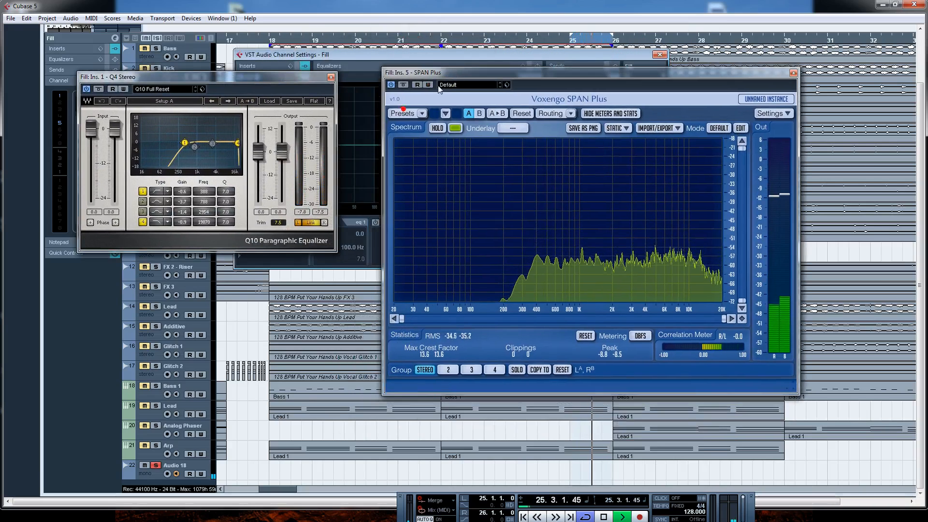
# Bypass and reactivate the Q4 Stereo equalizer on the soloed Fill track to compare its sound and spectrum
pyautogui.click(402, 85)
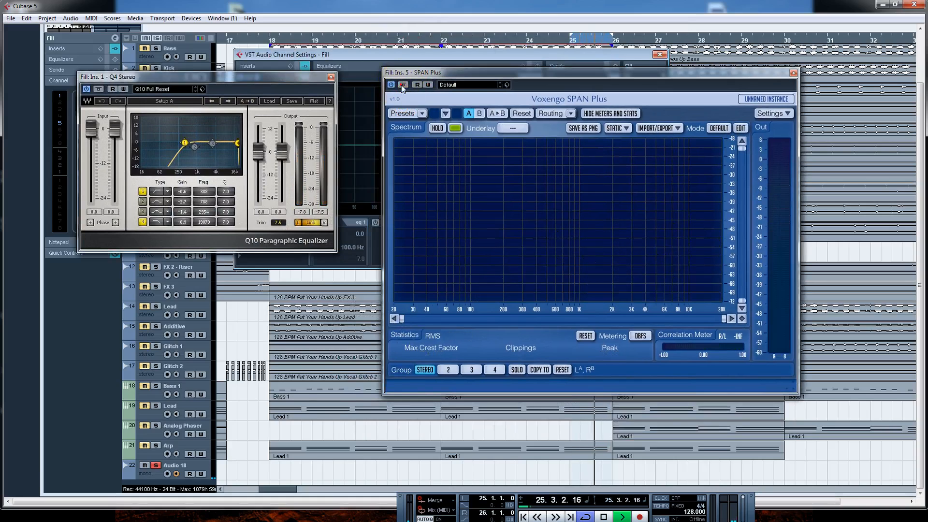
pyautogui.click(402, 85)
pyautogui.click(98, 89)
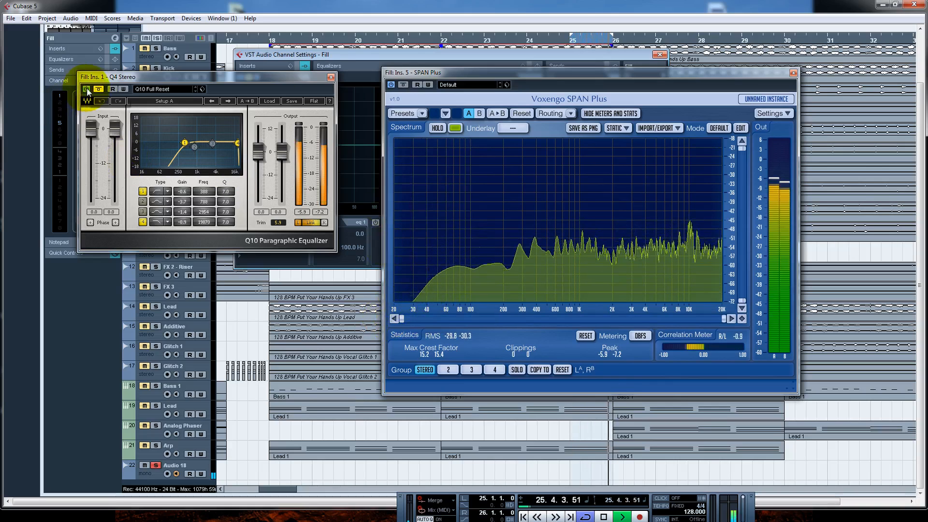
pyautogui.moveTo(310, 77); pyautogui.dragTo(335, 76)
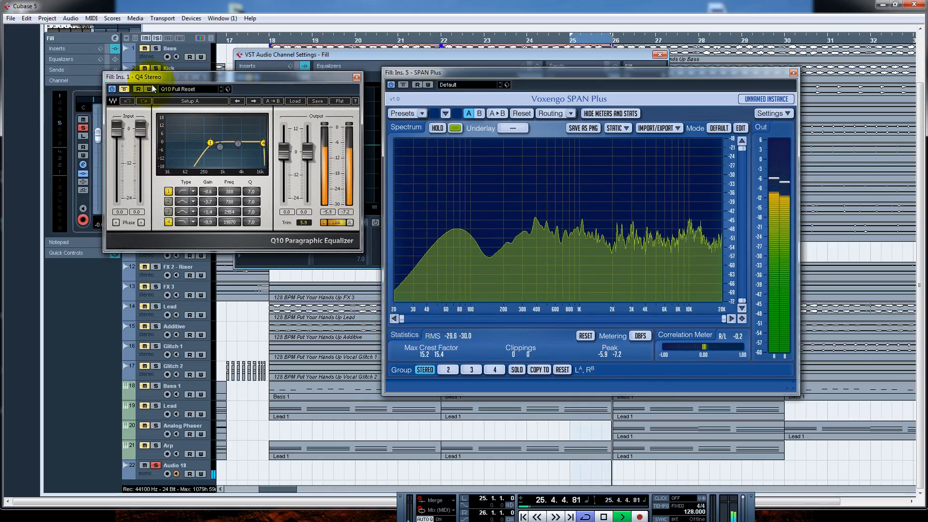
pyautogui.click(124, 89)
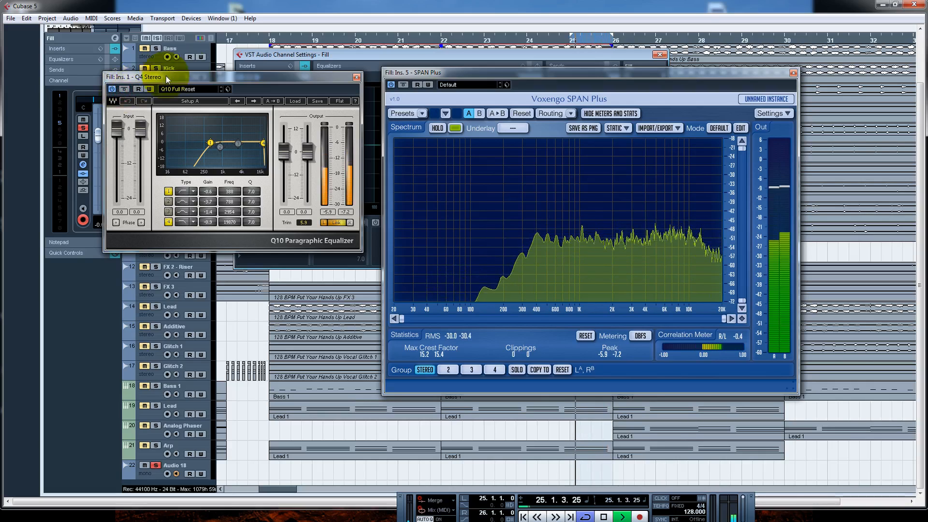
# Add the Cowbell, Hat, ExtraClap, Clap & Snare and Kick tracks to the soloed Fill, moving the equalizer window aside
pyautogui.moveTo(242, 78); pyautogui.dragTo(501, 164)
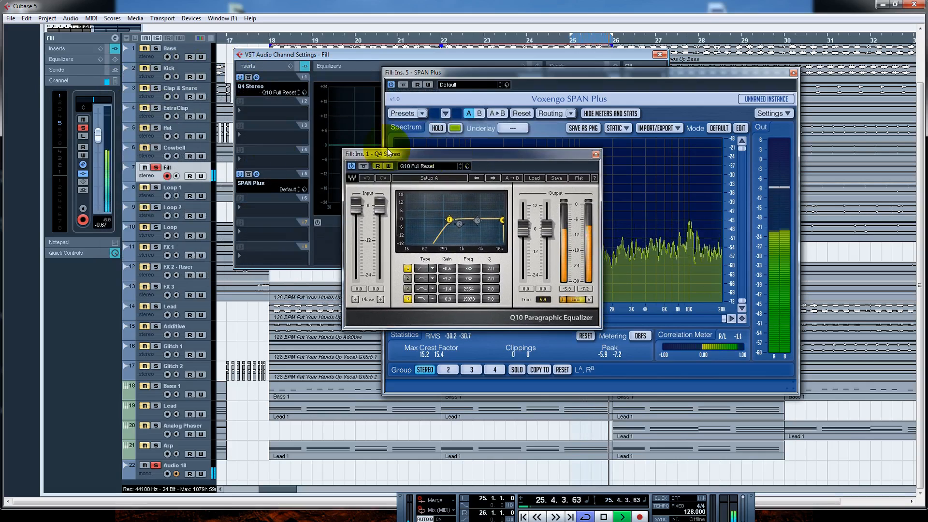
pyautogui.click(156, 148)
pyautogui.click(156, 108)
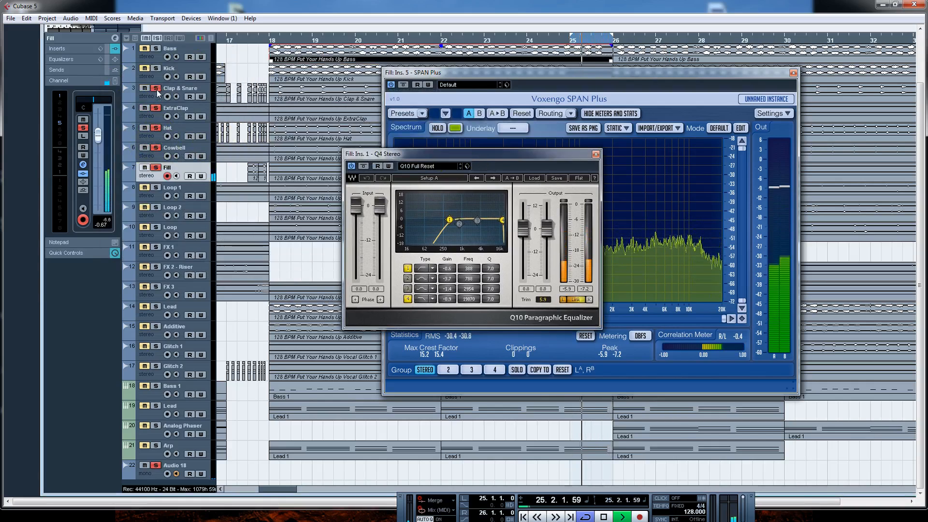
pyautogui.click(155, 70)
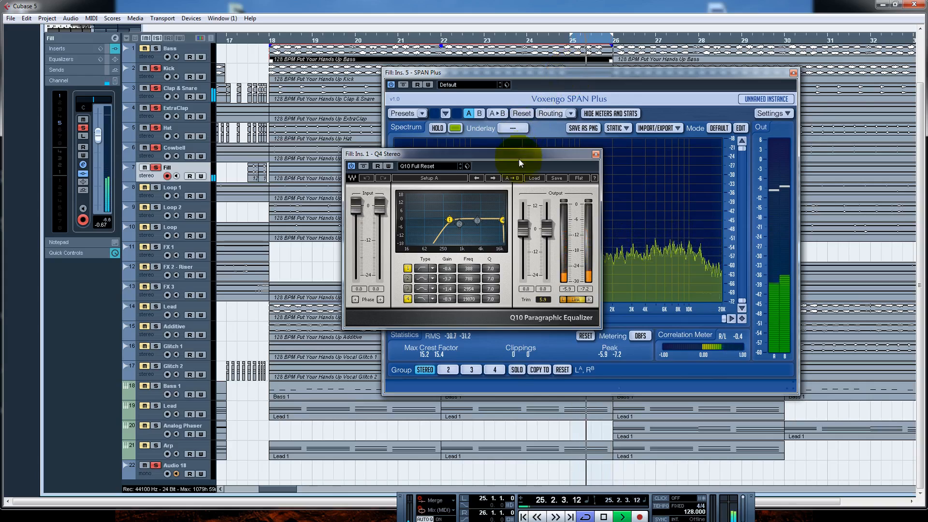
# Compare the Fill track within the soloed drums with Q4 Stereo bypassed and active, ending active, and close the plug-in windows
pyautogui.click(364, 166)
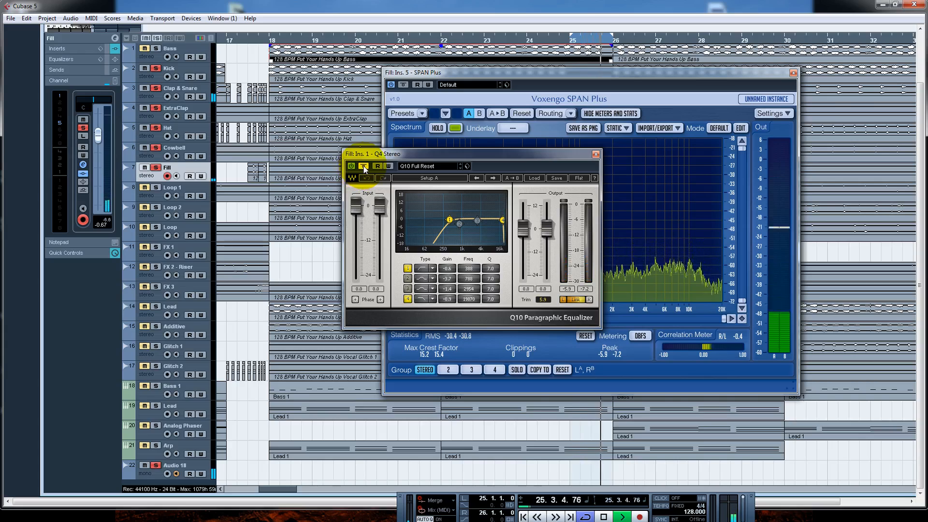
pyautogui.click(364, 166)
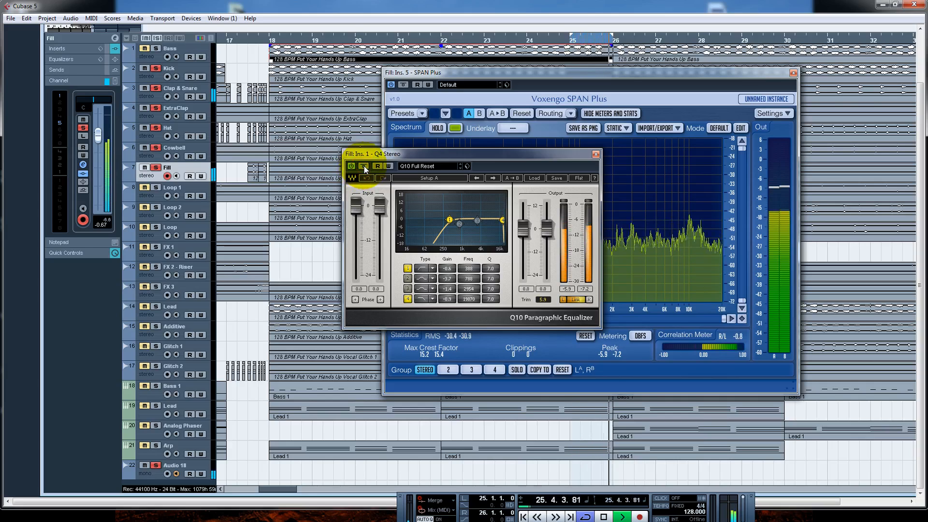
pyautogui.click(596, 155)
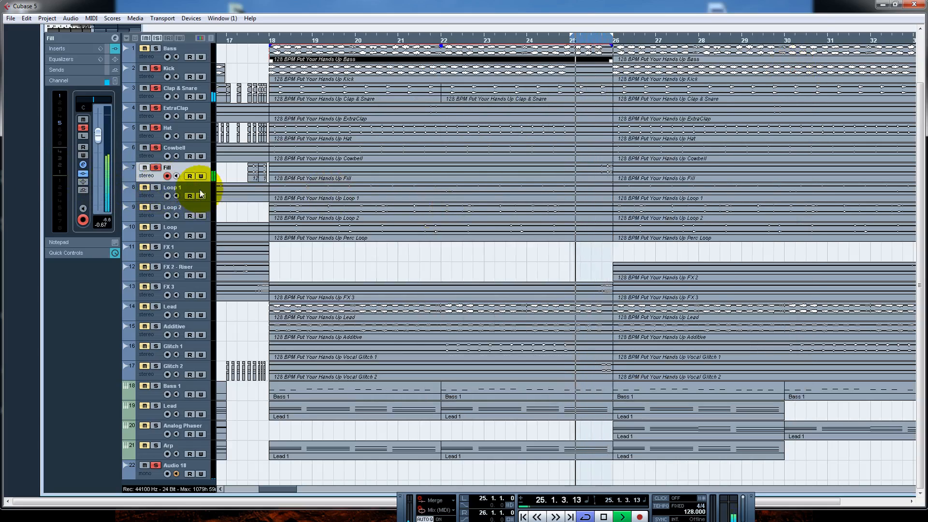
# Stop playback, move the loop start to bar 18, restart from there, and leave Loop 1 soloed in place of the Fill and drum tracks
pyautogui.press('space')
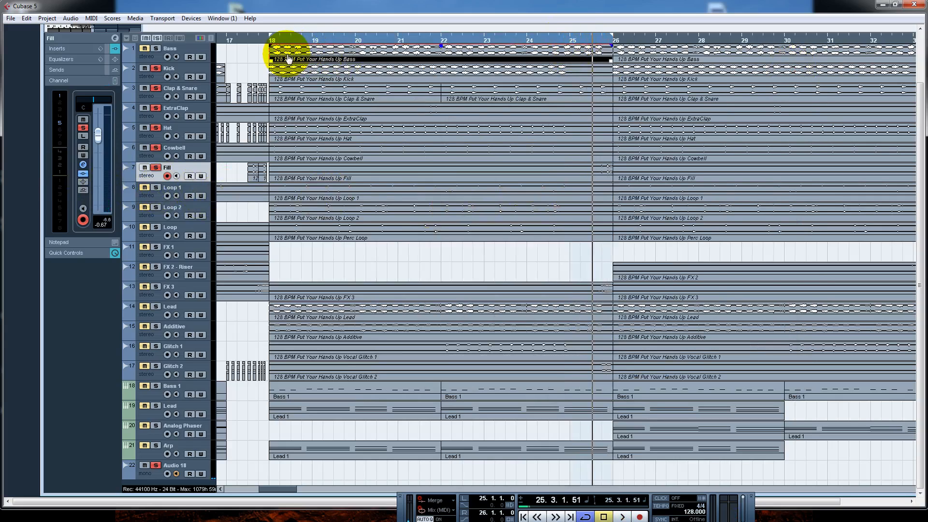
pyautogui.press('KP_1')
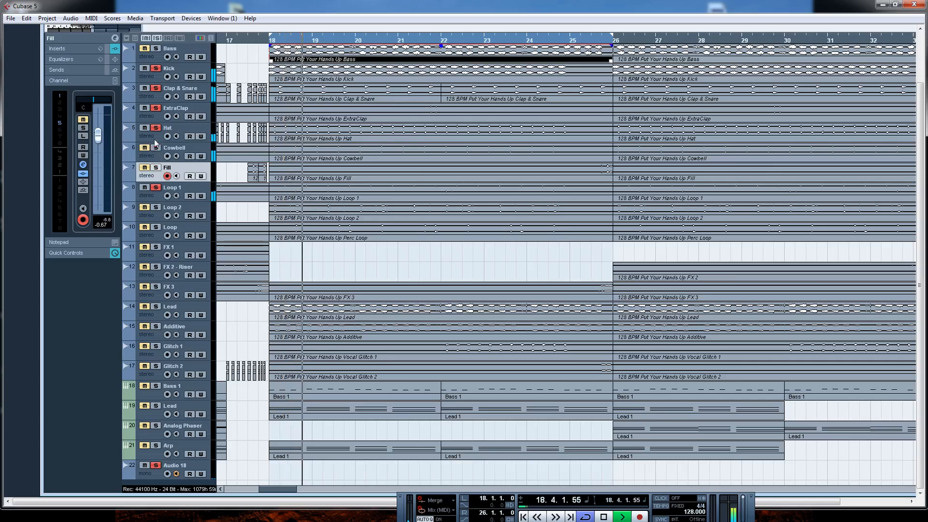
pyautogui.click(156, 71)
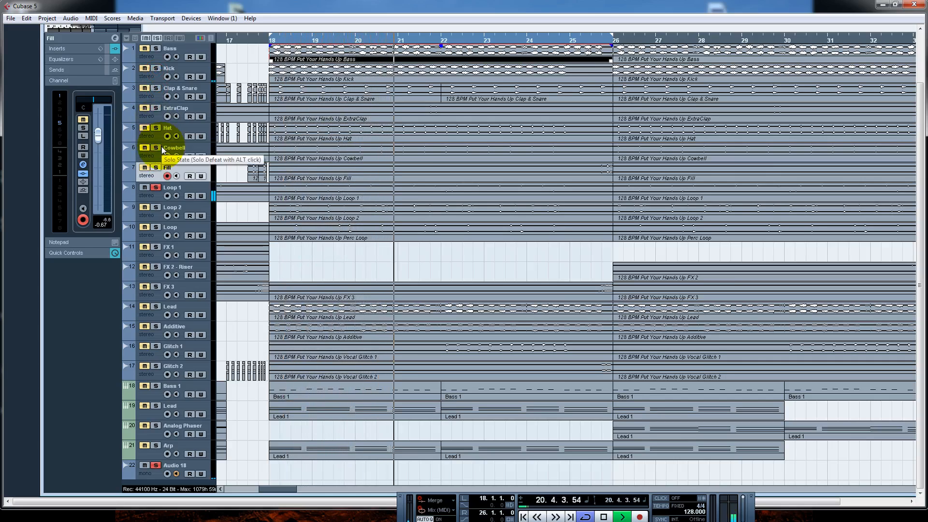
# Select the Loop 1 track, open its channel settings, and open its Q1 Stereo insert
pyautogui.click(180, 186)
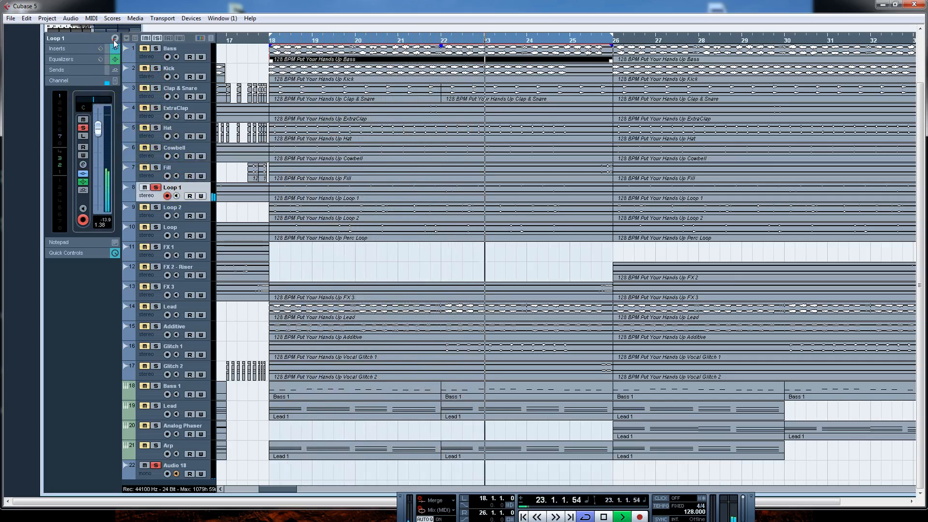
pyautogui.click(114, 39)
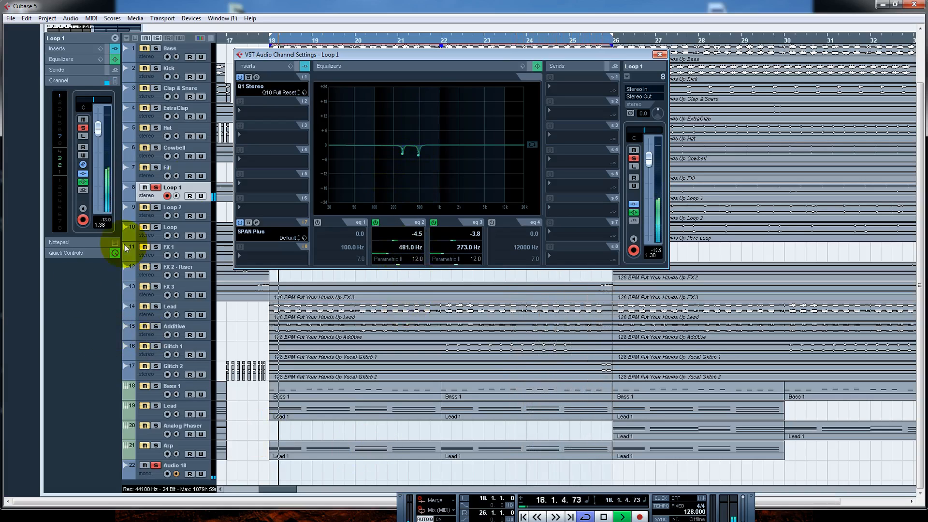
pyautogui.click(256, 77)
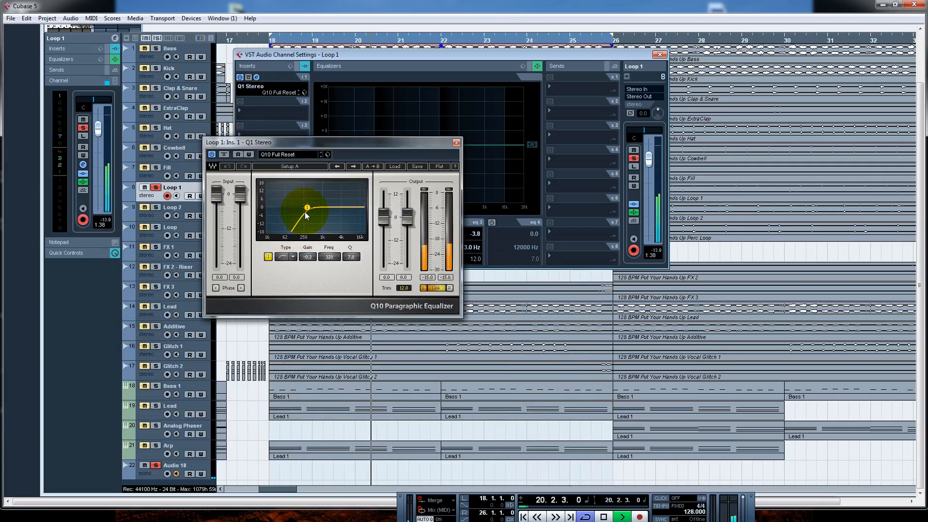
# Bypass Loop 1's Q1 Stereo equalizer, open SPAN Plus beside it to examine the spectrum, and reactivate the equalizer
pyautogui.click(223, 154)
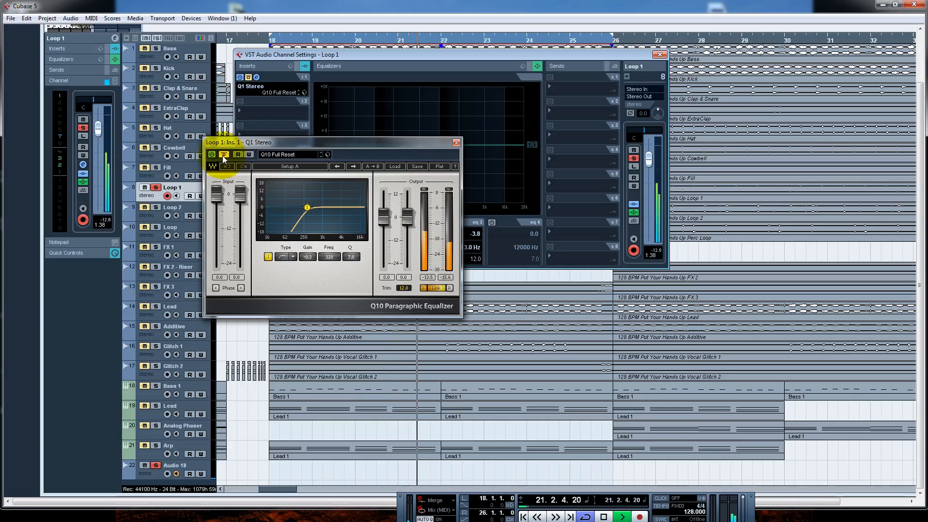
pyautogui.moveTo(370, 143); pyautogui.dragTo(370, 285)
pyautogui.click(257, 223)
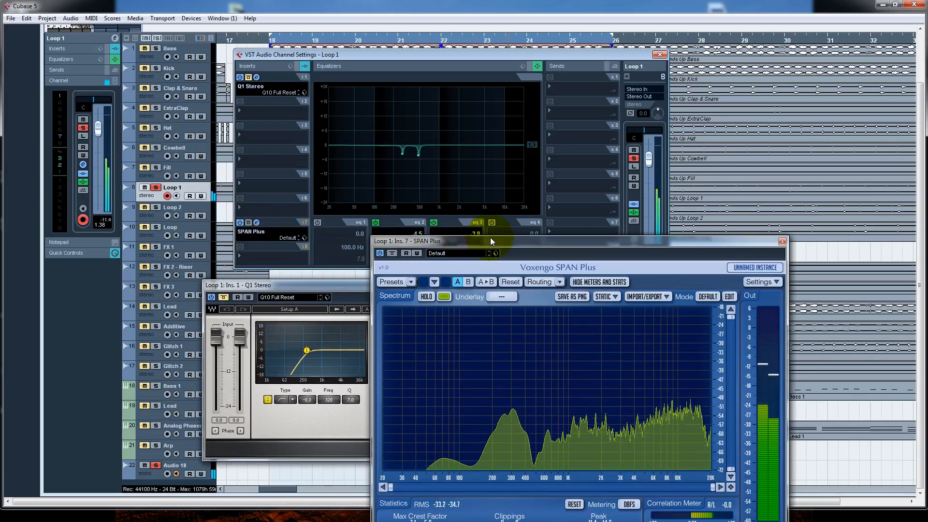
pyautogui.moveTo(490, 237); pyautogui.dragTo(560, 46)
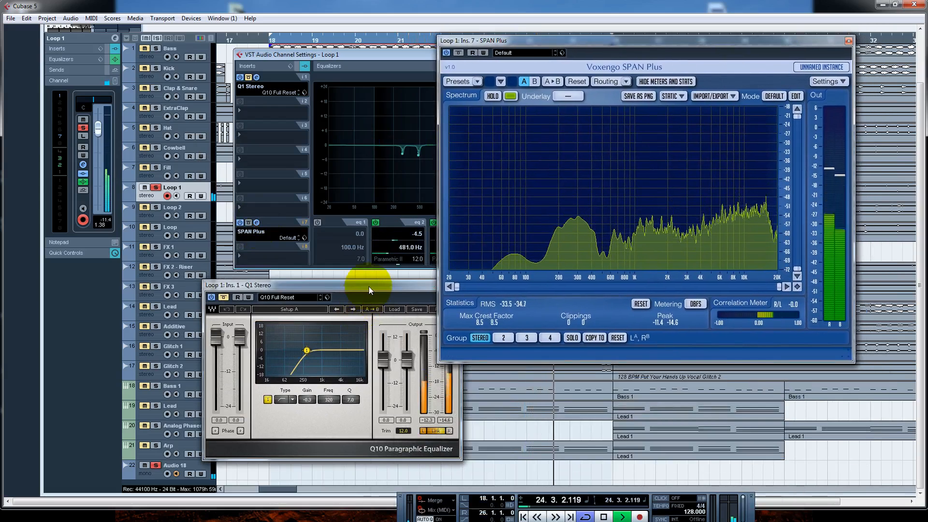
pyautogui.moveTo(370, 286); pyautogui.dragTo(288, 150)
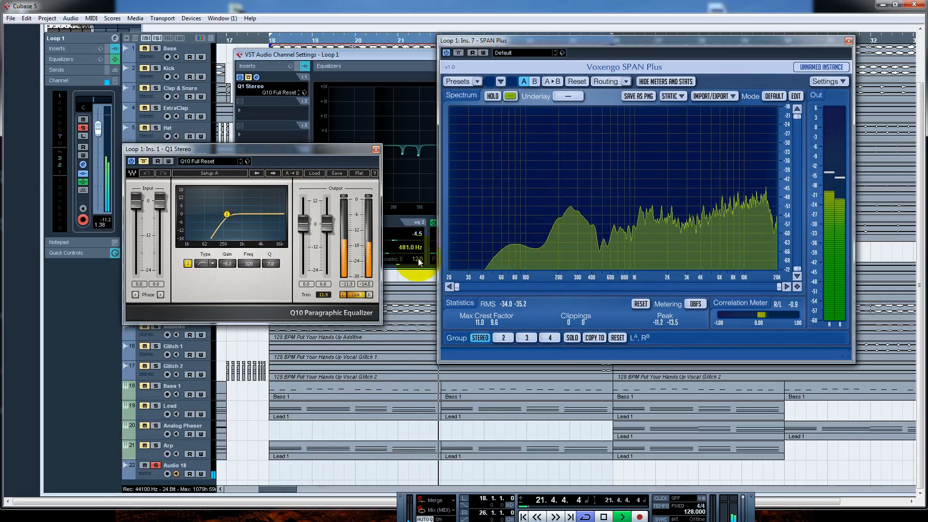
pyautogui.click(144, 162)
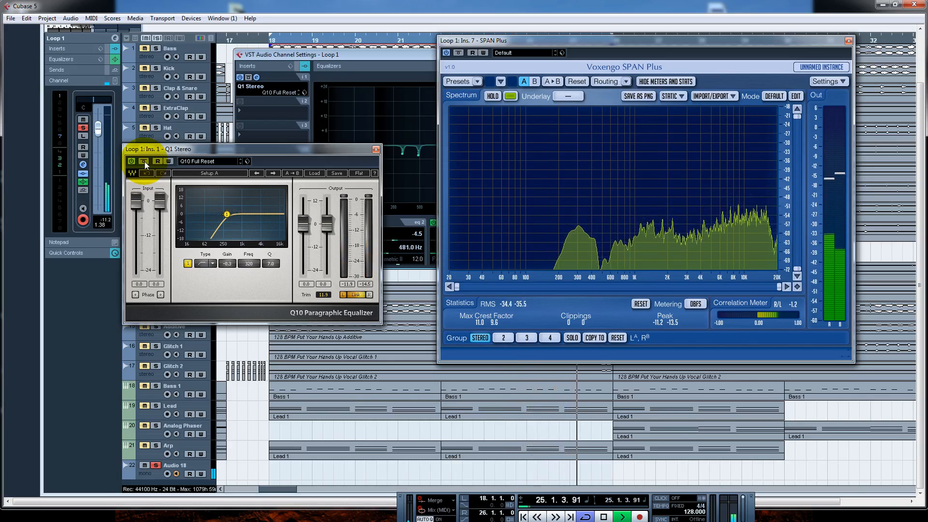
# Add the Fill, Cowbell, Hat, ExtraClap, Clap & Snare and Kick tracks to the soloed Loop 1
pyautogui.moveTo(192, 153); pyautogui.dragTo(277, 230)
pyautogui.click(151, 175)
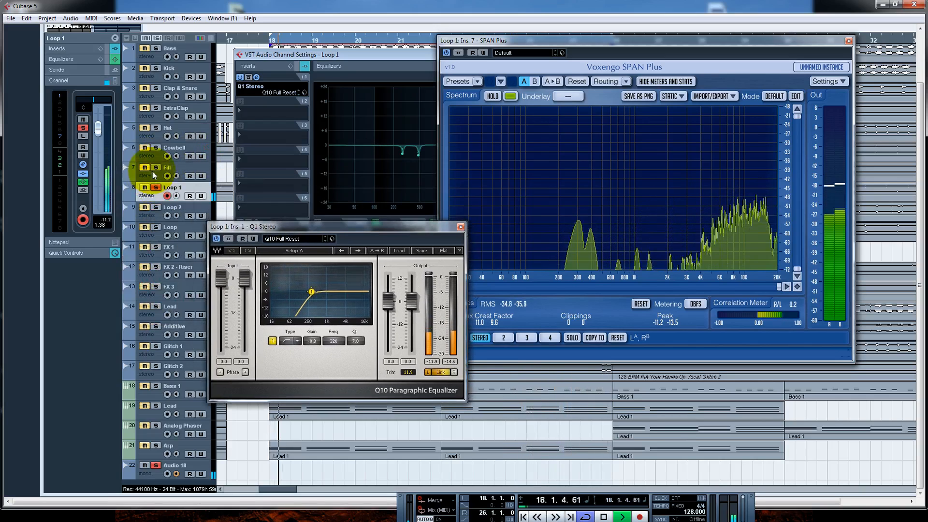
pyautogui.click(156, 148)
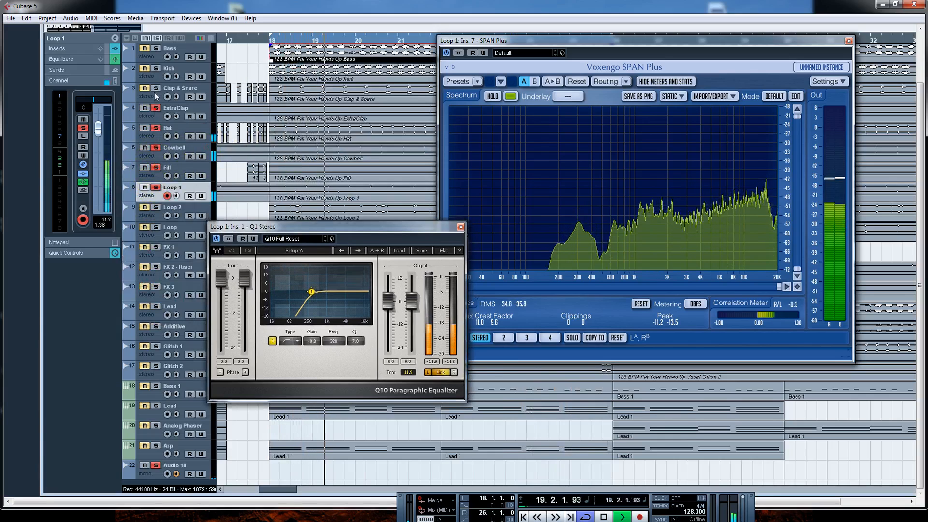
pyautogui.click(156, 68)
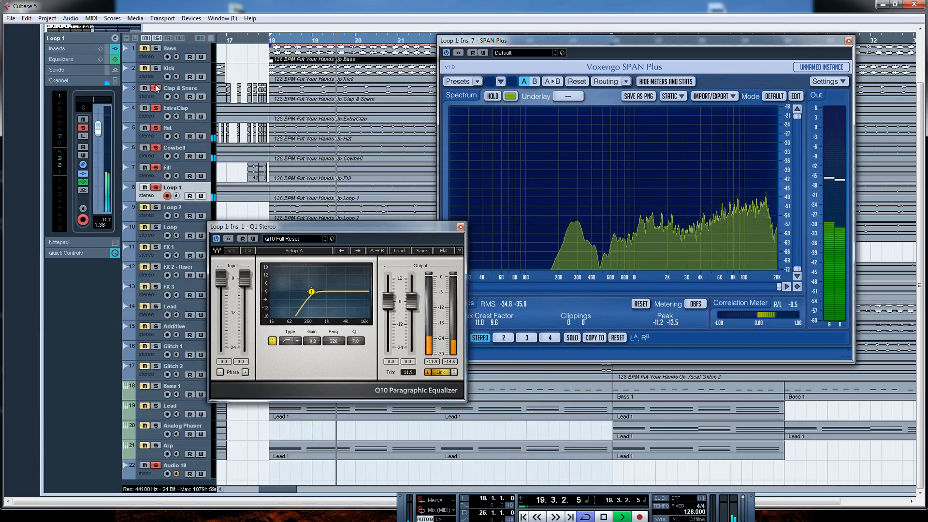
# Switch Loop 1's Q1 Stereo between bypassed and active while the soloed drums play, ending with it active
pyautogui.click(229, 239)
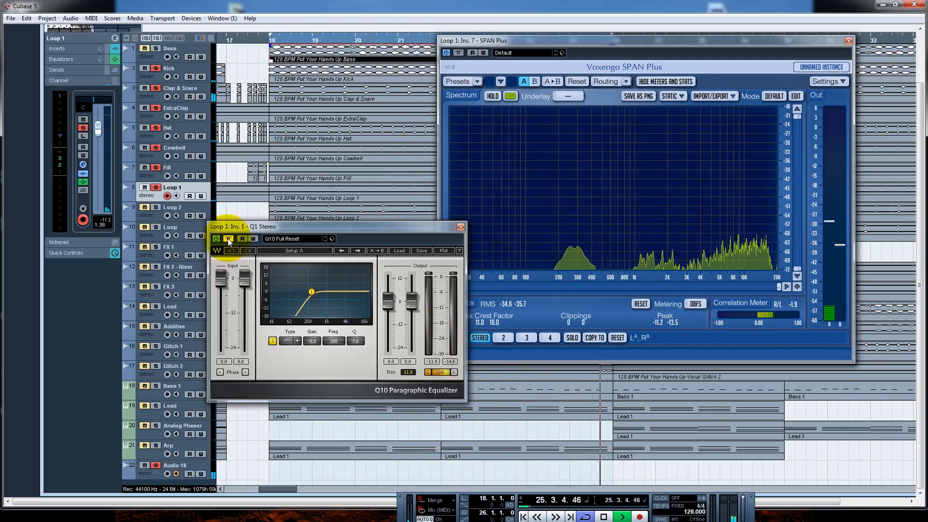
pyautogui.click(229, 242)
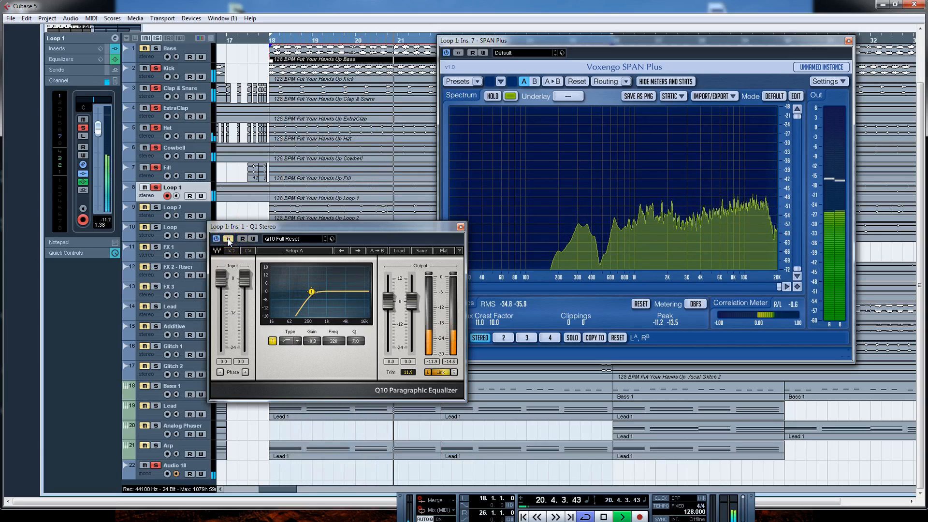
pyautogui.click(229, 241)
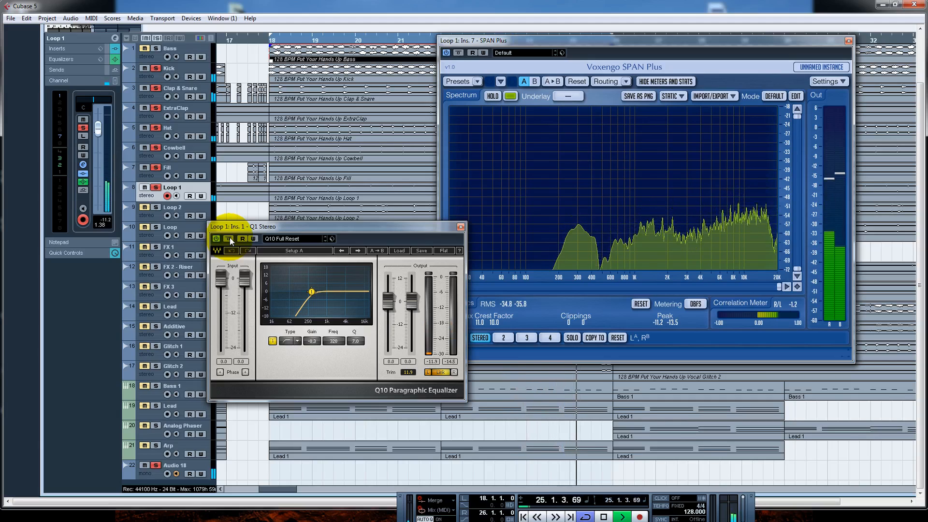
pyautogui.click(315, 342)
pyautogui.click(292, 296)
# Stop playback, move the Q1 Stereo window aside, and close Loop 1's SPAN Plus window
pyautogui.press('space')
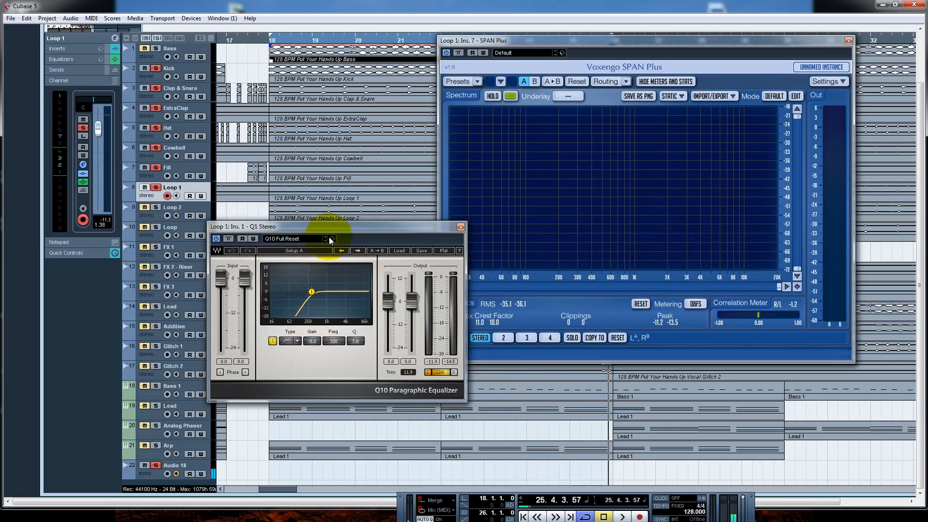
pyautogui.moveTo(328, 226); pyautogui.dragTo(378, 269)
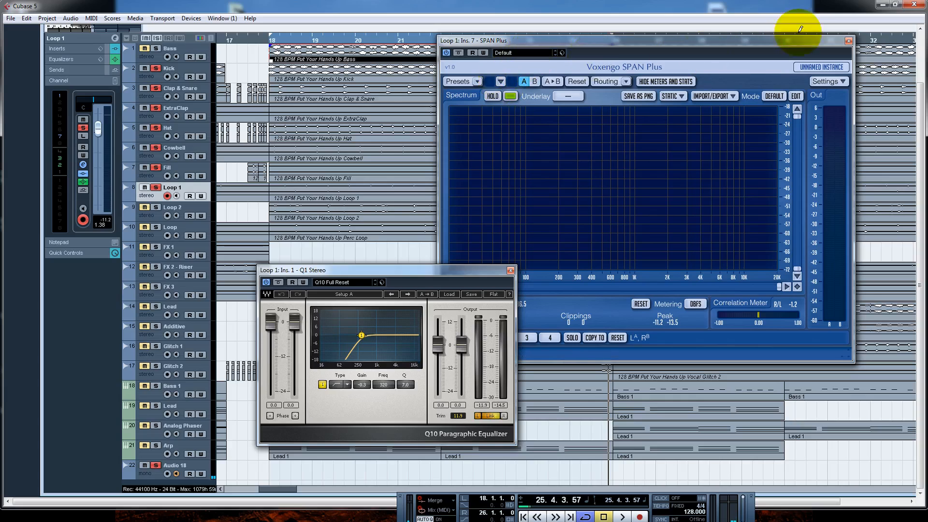
pyautogui.click(848, 42)
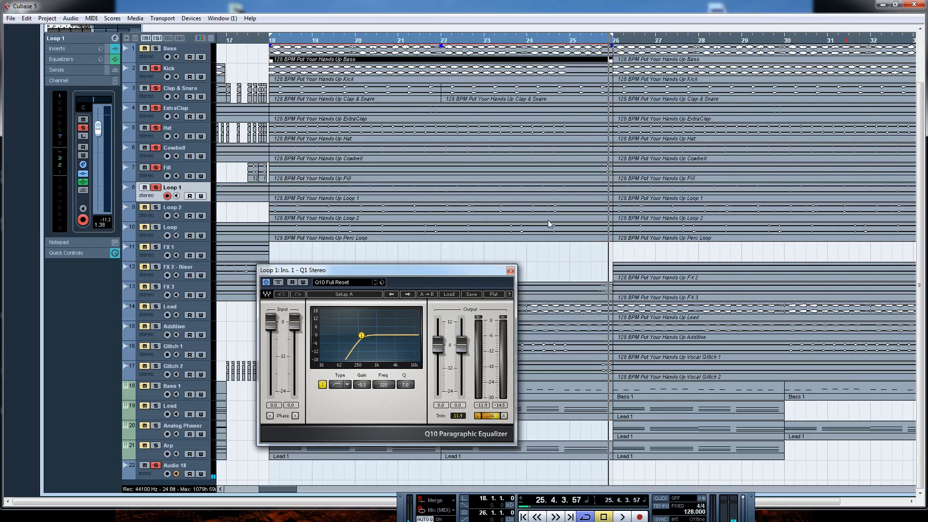
# Close Loop 1's Q1 Stereo window, leave only the Loop 2 drum track soloed, and start playback
pyautogui.click(511, 271)
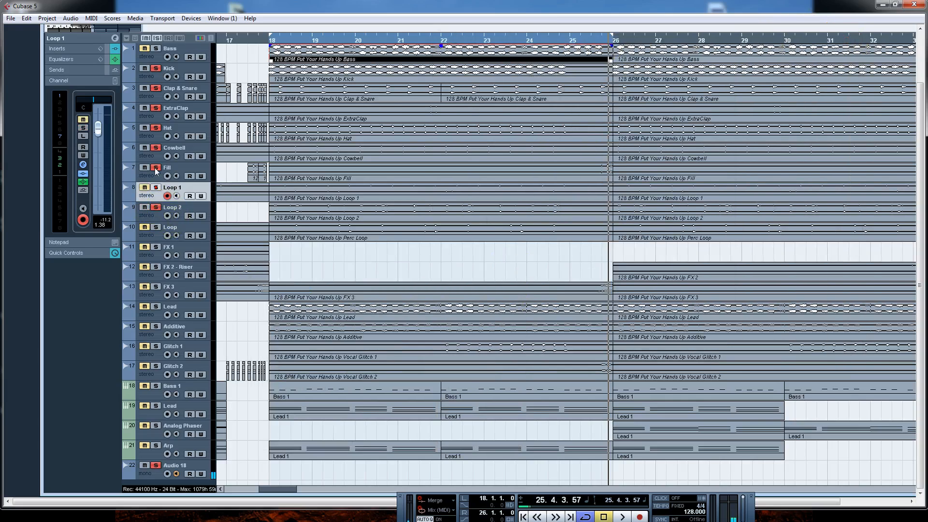
pyautogui.click(154, 109)
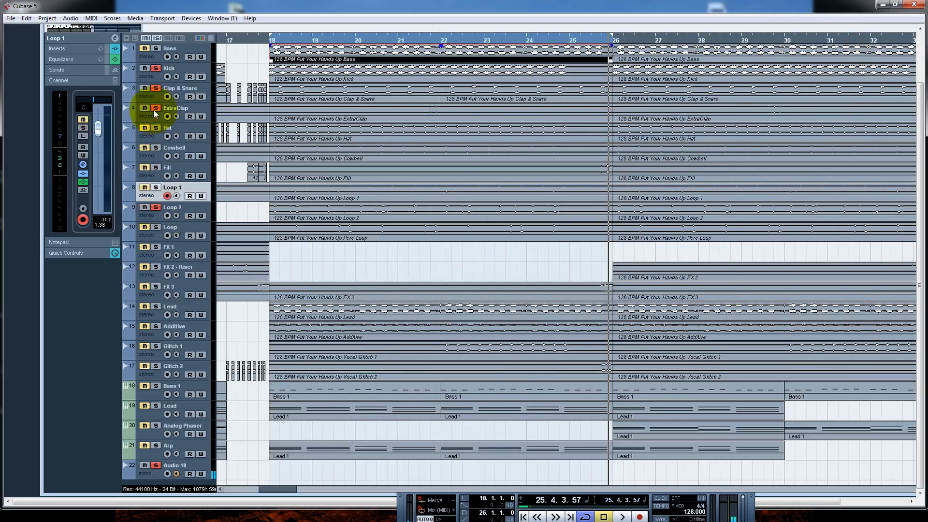
pyautogui.click(154, 69)
pyautogui.press('space')
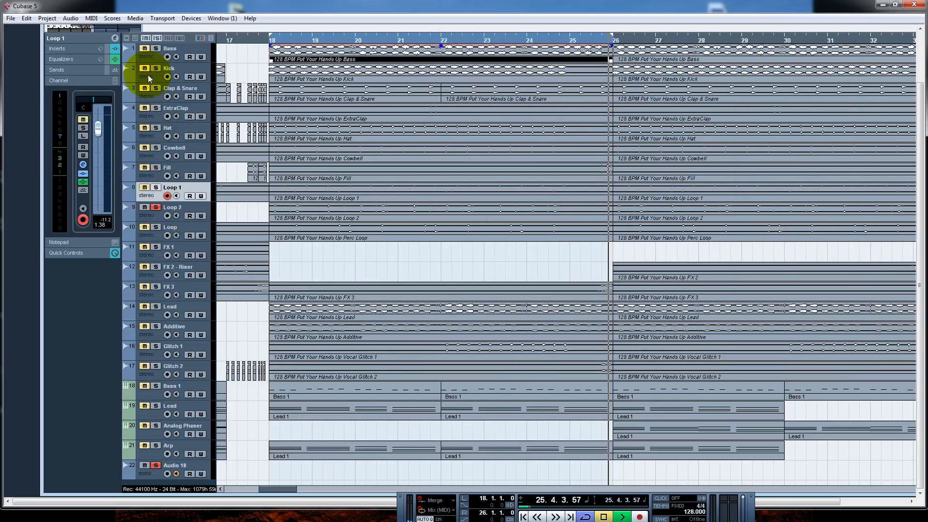
# Open Loop 2's channel settings and place its Q1 Stereo and SPAN Plus windows side by side
pyautogui.click(115, 254)
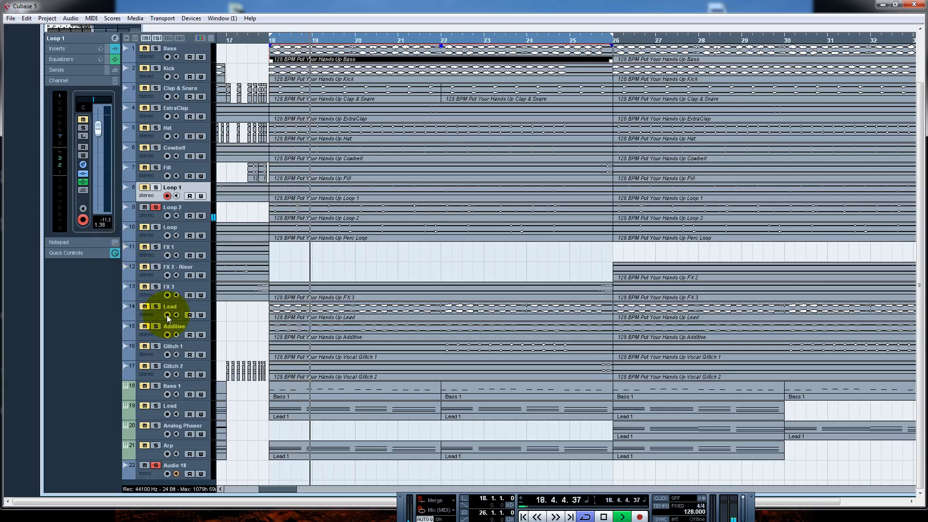
pyautogui.click(187, 212)
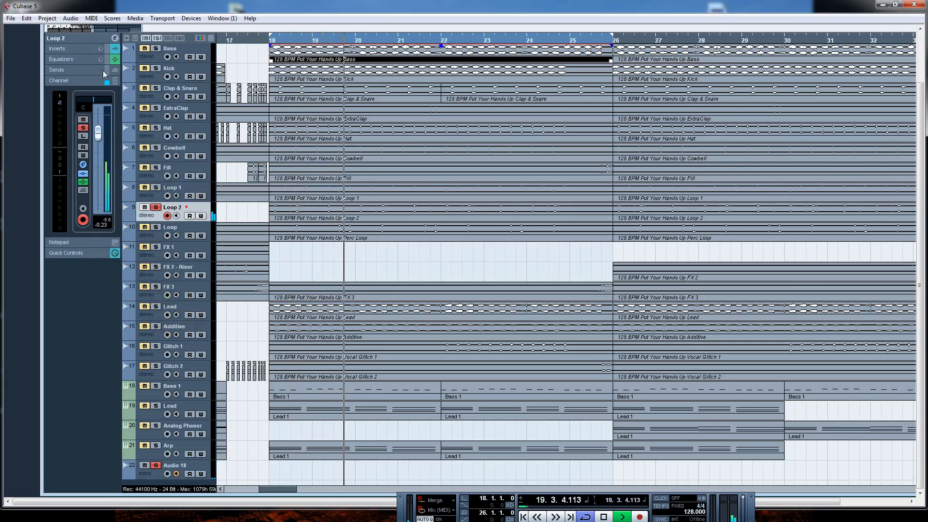
pyautogui.click(115, 38)
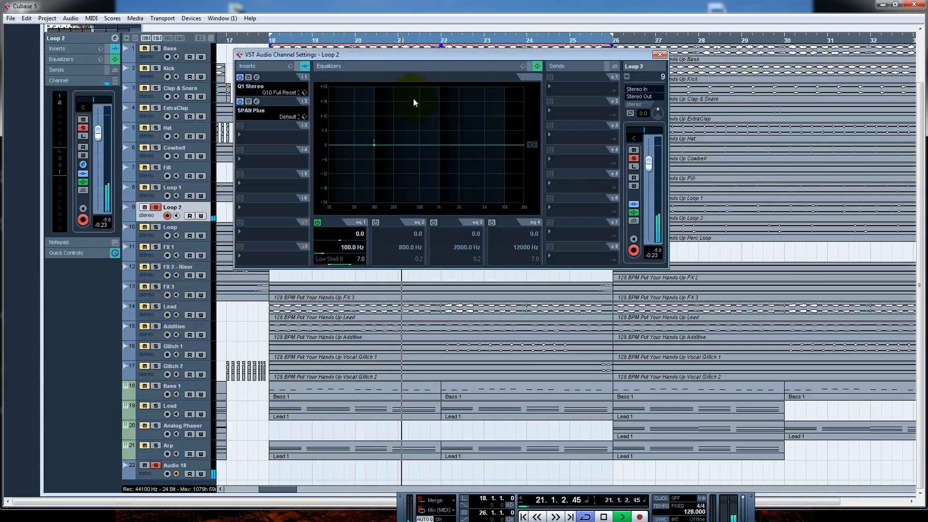
pyautogui.click(256, 102)
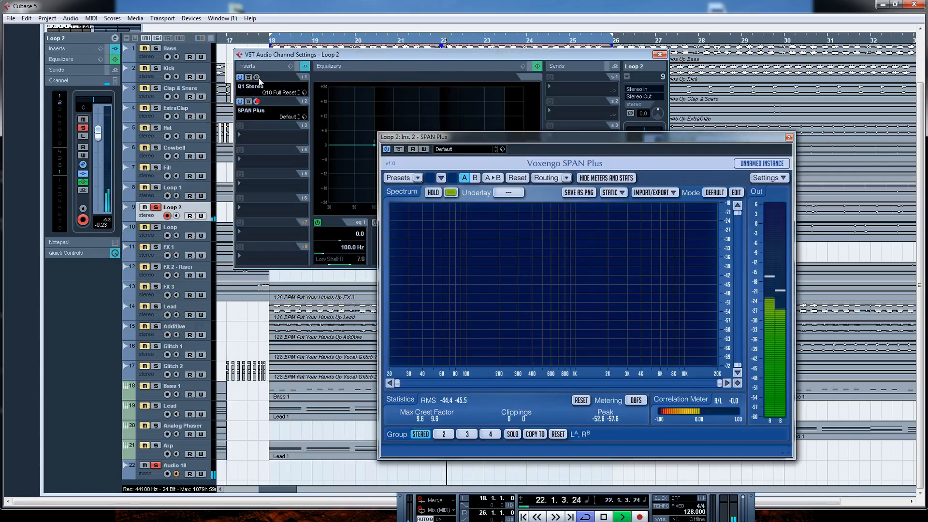
pyautogui.click(257, 77)
pyautogui.moveTo(294, 272); pyautogui.dragTo(243, 169)
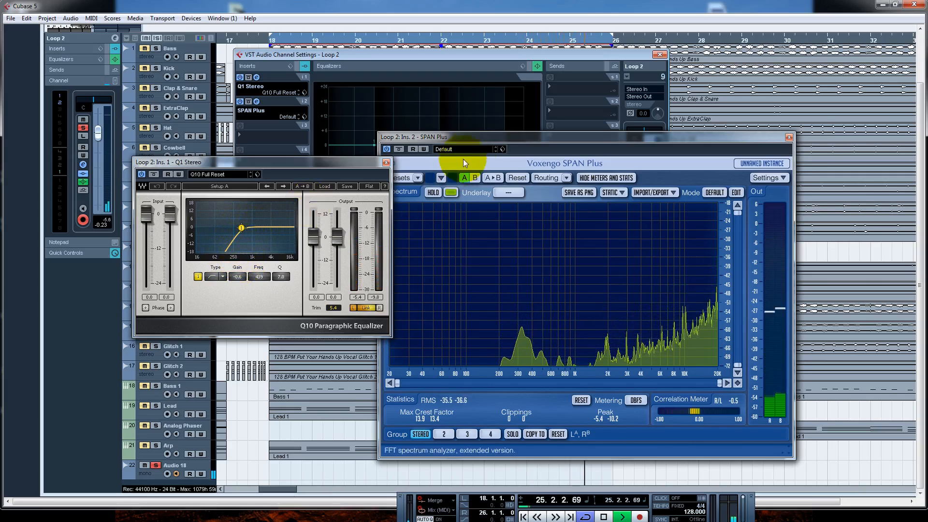
pyautogui.moveTo(489, 138); pyautogui.dragTo(527, 126)
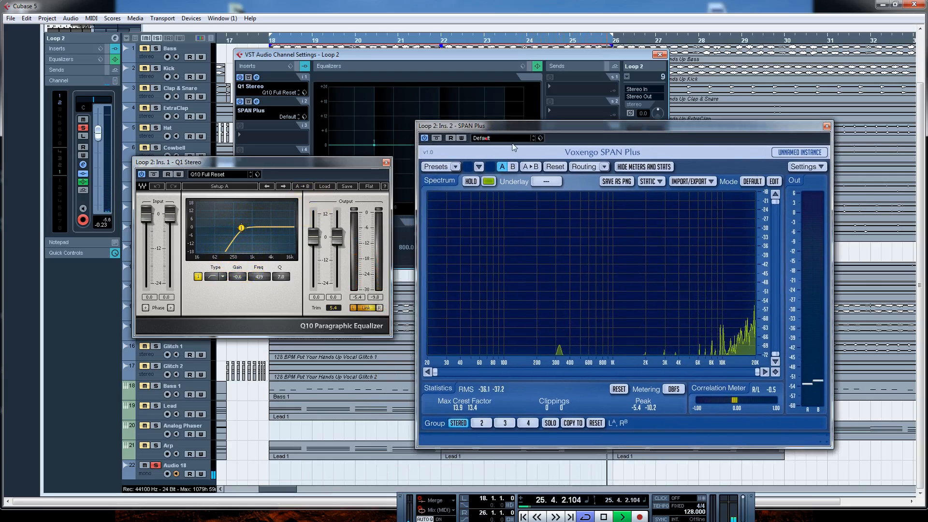
# Bypass and reactivate Loop 2's Q1 Stereo while watching the spectrum, and close the equalizer window
pyautogui.click(153, 174)
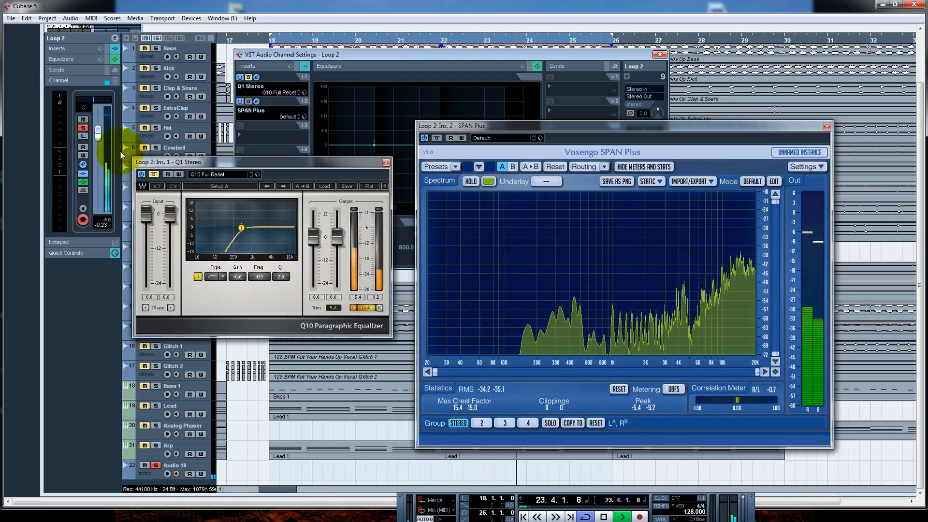
pyautogui.click(157, 174)
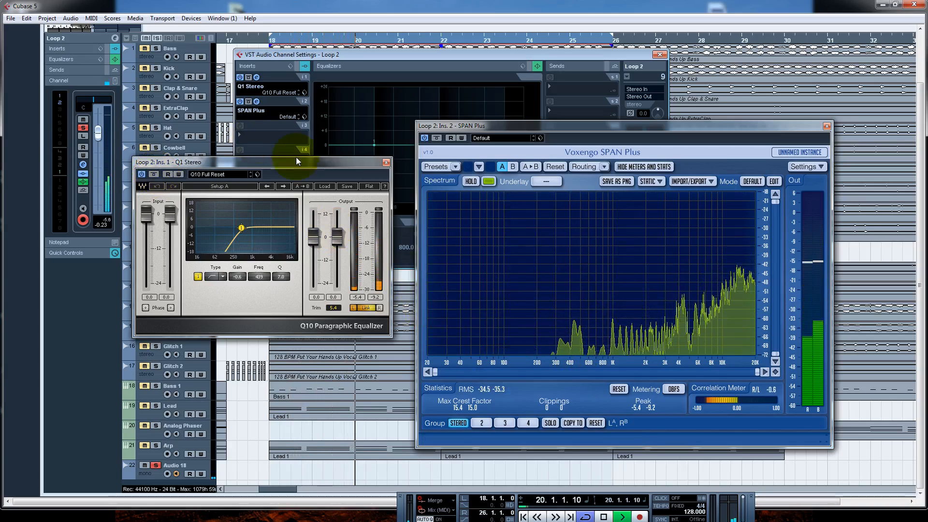
pyautogui.moveTo(297, 161); pyautogui.dragTo(305, 114)
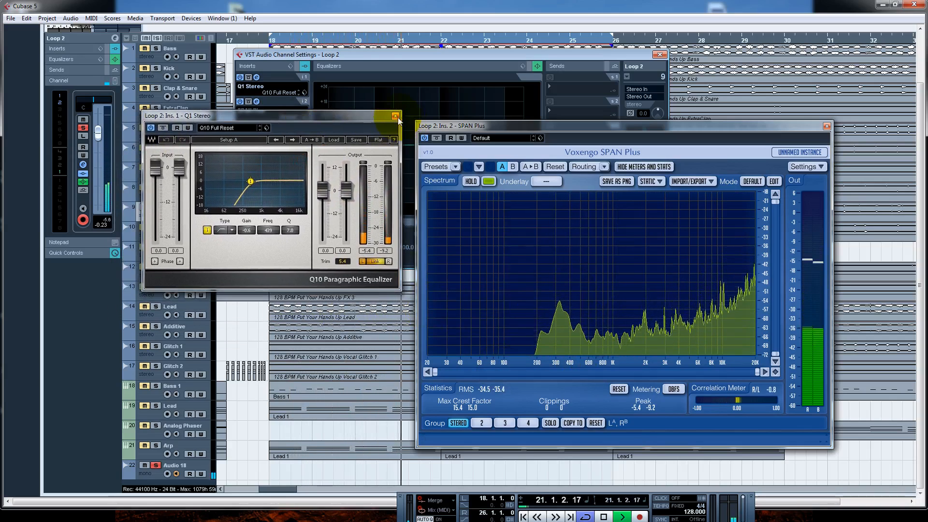
pyautogui.click(395, 116)
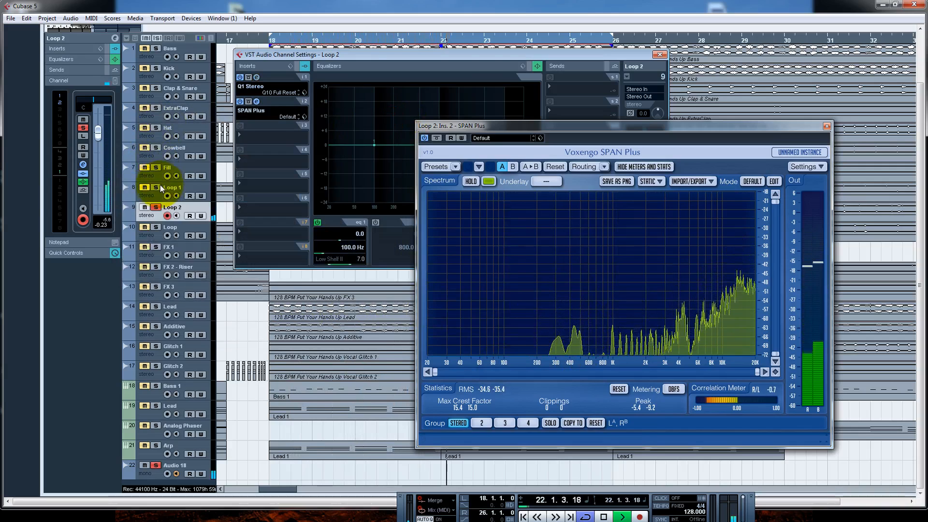
# Add the tracks from Loop 1 up to Kick to the soloed Loop 2, close SPAN Plus, and stop playback
pyautogui.moveTo(156, 187); pyautogui.dragTo(157, 70)
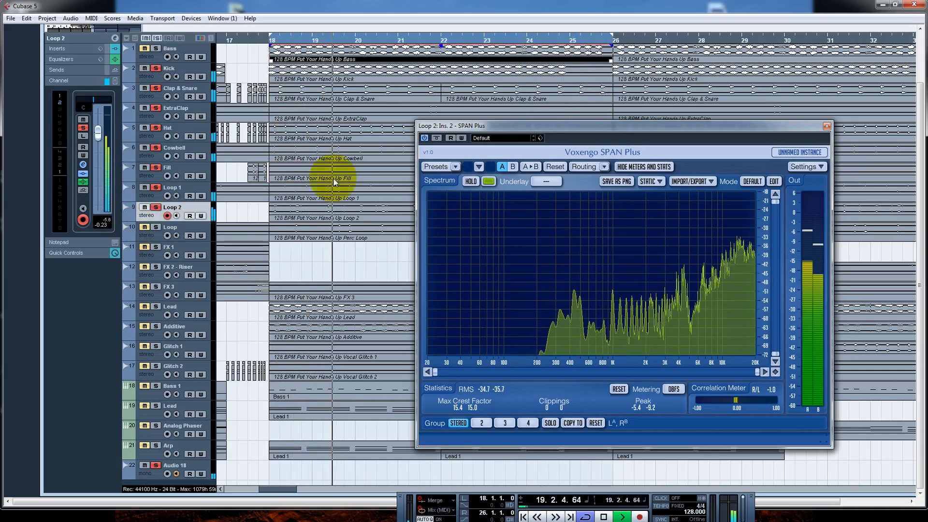
pyautogui.moveTo(603, 129); pyautogui.dragTo(582, 178)
pyautogui.click(803, 175)
pyautogui.press('space')
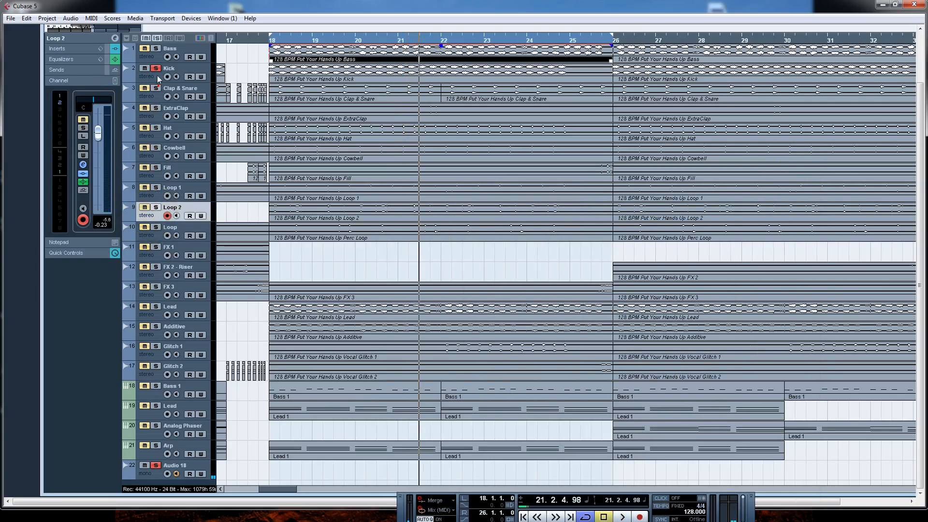
# Play the Loop track in place of the soloed drums, with Loop 2's Q1 Stereo and SPAN Plus windows open side by side
pyautogui.click(156, 227)
pyautogui.press('space')
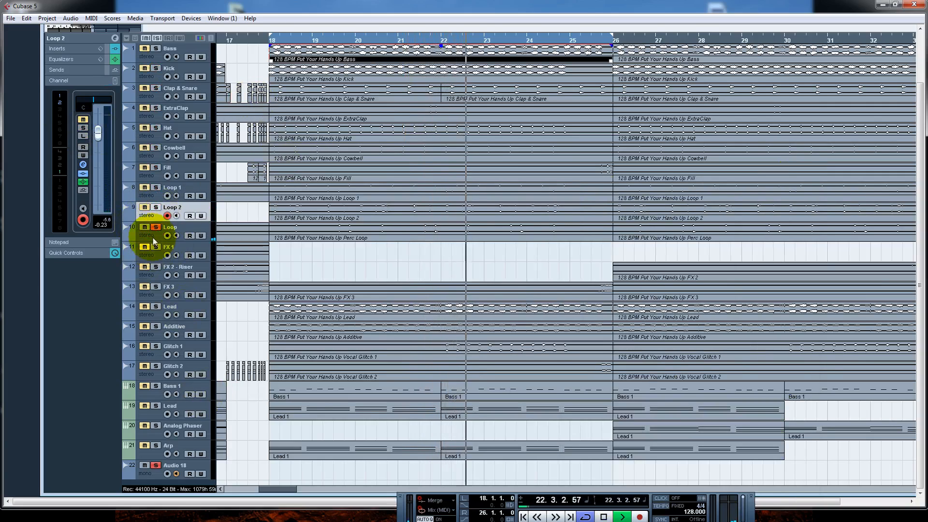
pyautogui.click(112, 39)
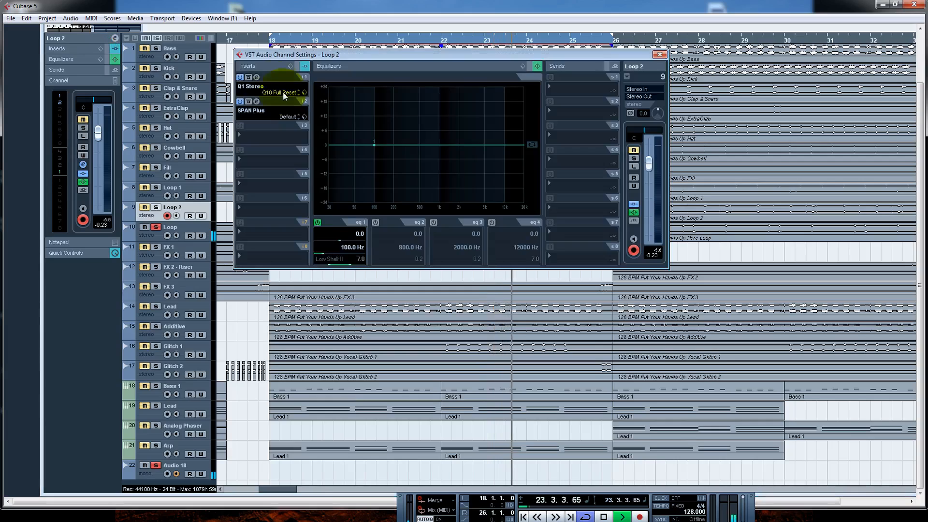
pyautogui.click(257, 78)
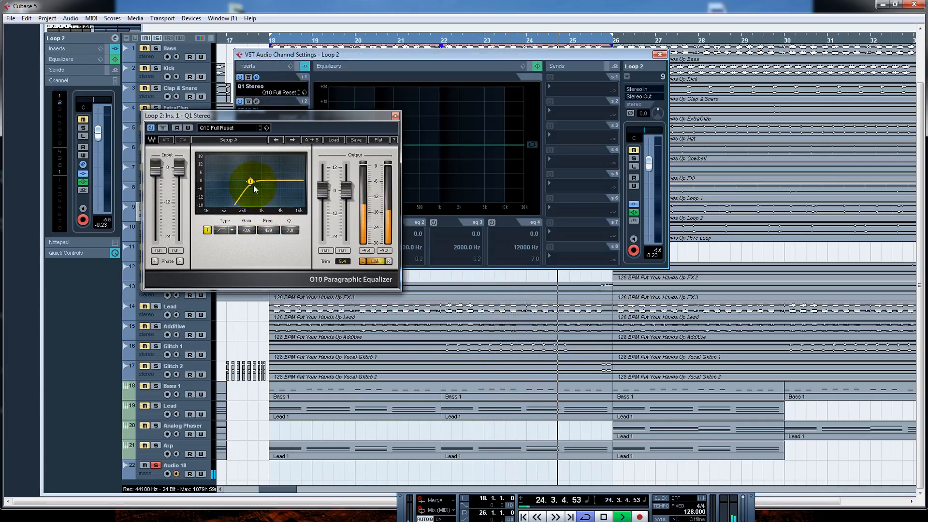
pyautogui.moveTo(285, 116); pyautogui.dragTo(285, 146)
pyautogui.click(256, 102)
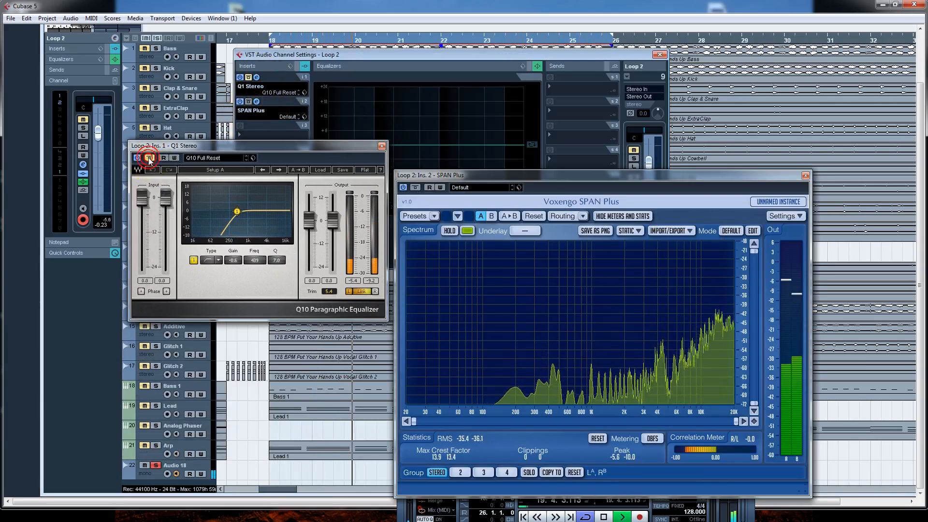
# Switch Loop 2's Q1 Stereo between bypassed and active, ending with it active, and close both plug-in windows
pyautogui.click(149, 157)
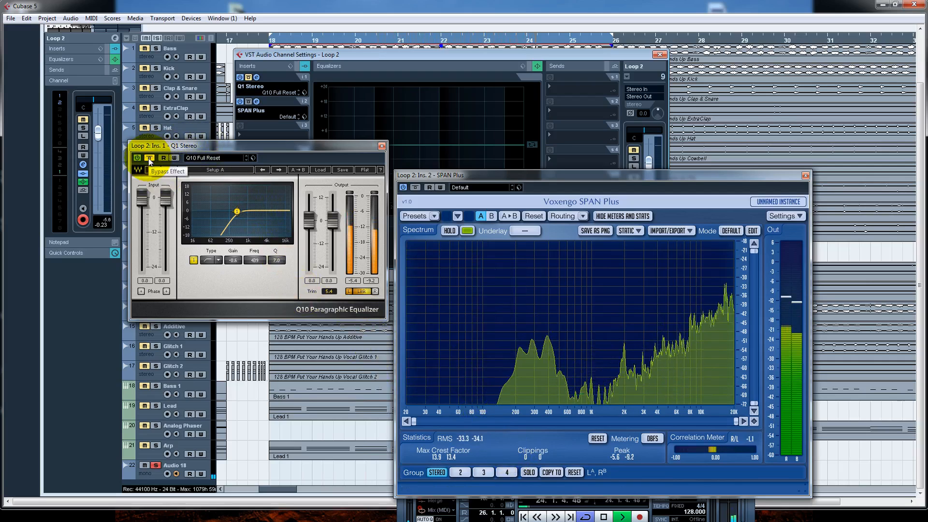
pyautogui.click(382, 146)
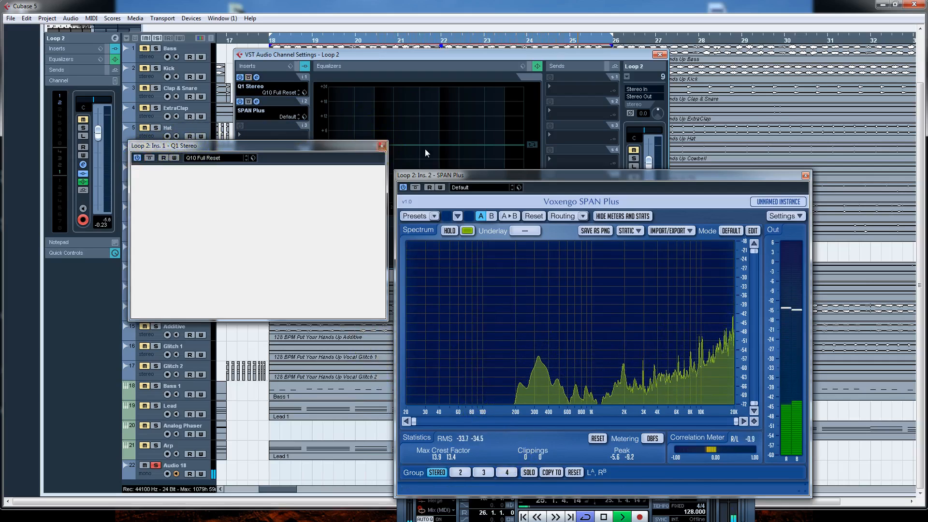
pyautogui.click(806, 176)
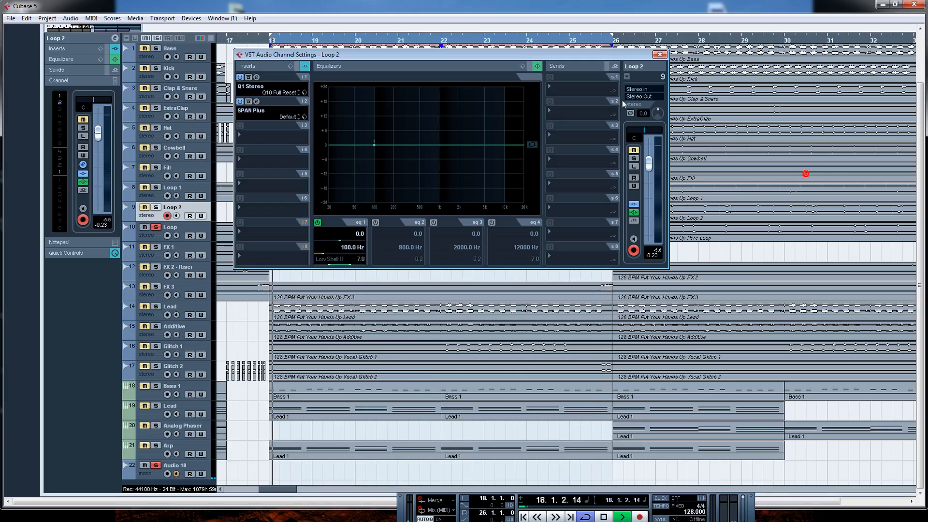
# Switch the channel settings to Loop and on to FX 1, adding FX 1 to the soloed tracks
pyautogui.click(628, 76)
pyautogui.click(638, 186)
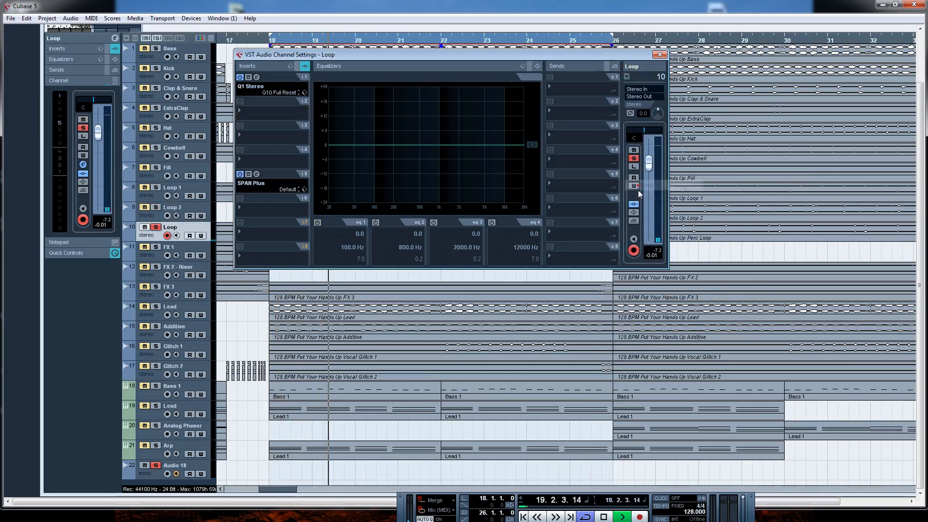
pyautogui.click(628, 77)
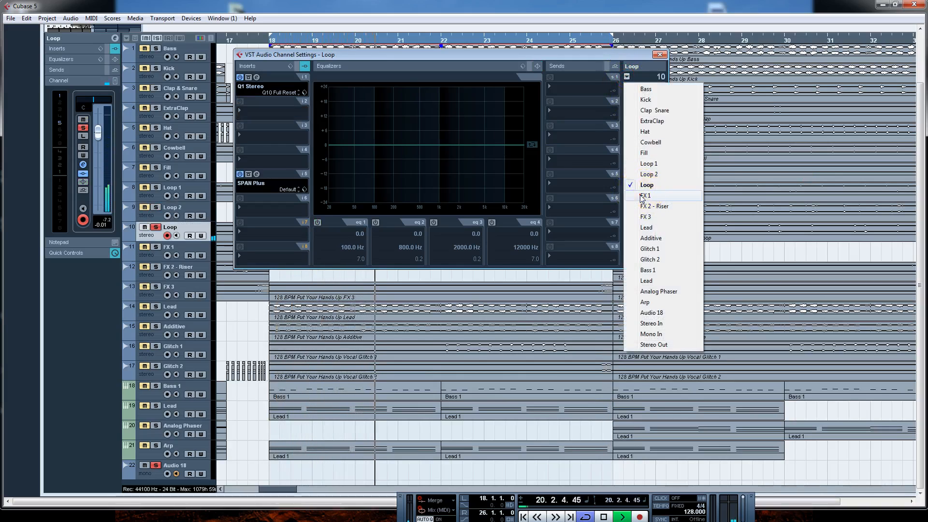
pyautogui.click(642, 196)
pyautogui.moveTo(580, 53); pyautogui.dragTo(611, 41)
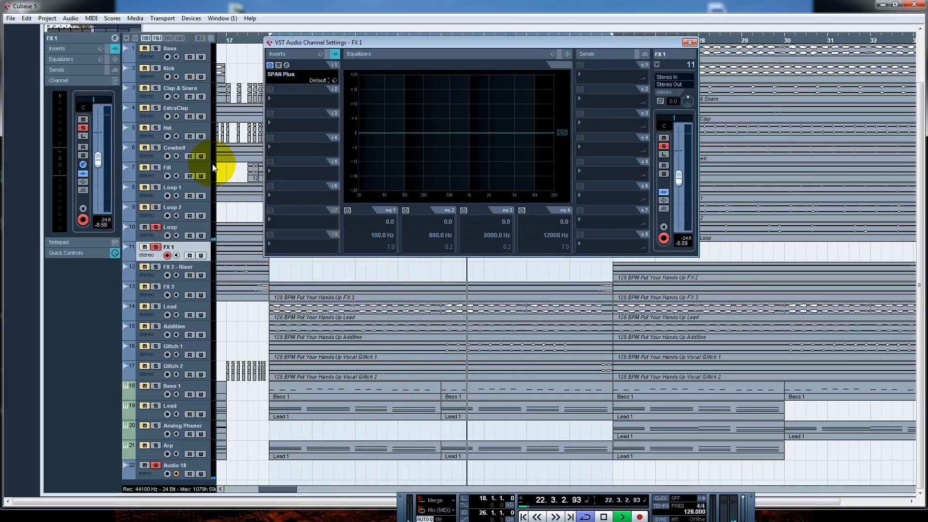
# Stop playback, clear the FX 1 channel settings from the arrangement, and restart playback at bar 10 where the FX 1 clip begins
pyautogui.moveTo(445, 44); pyautogui.dragTo(362, 365)
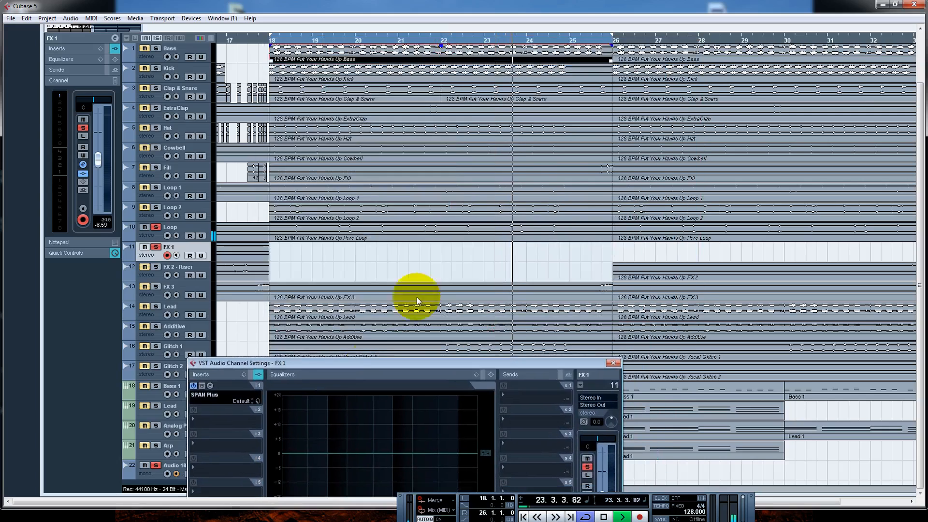
pyautogui.press('space')
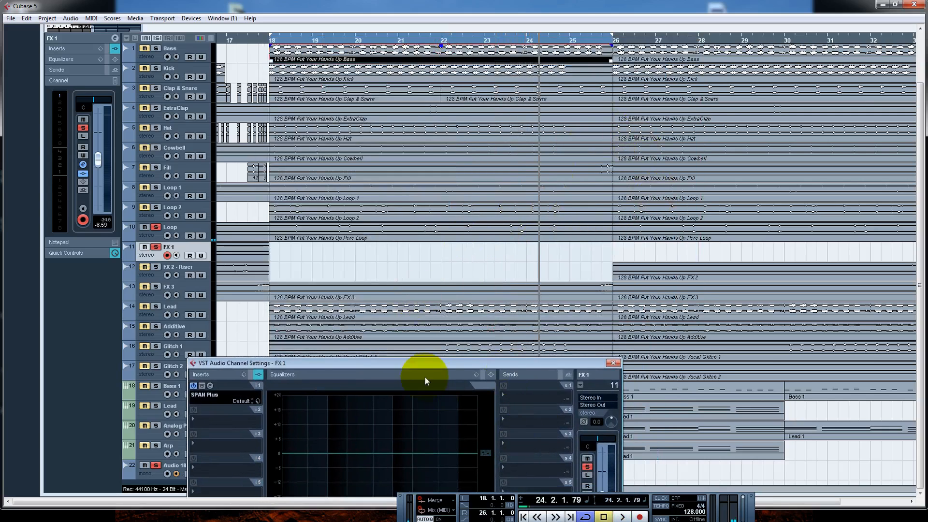
pyautogui.moveTo(425, 365); pyautogui.dragTo(520, 126)
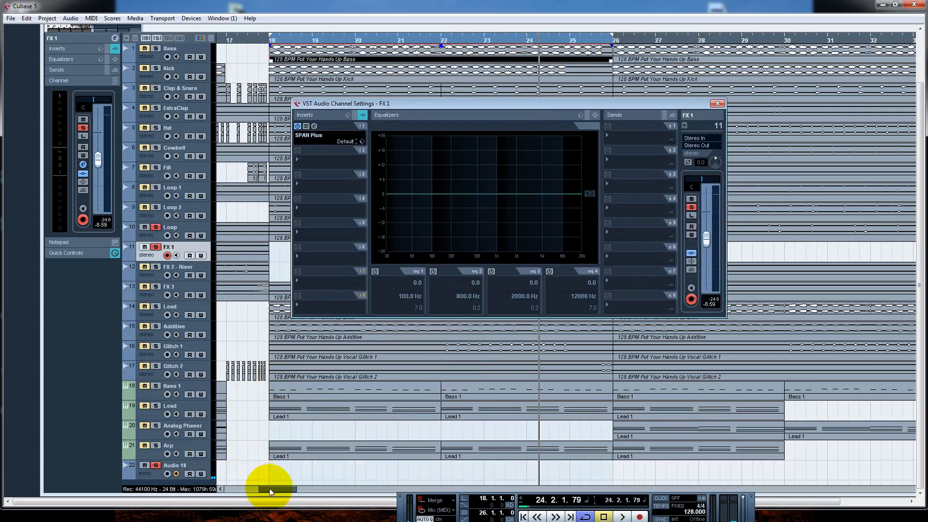
pyautogui.moveTo(270, 492); pyautogui.dragTo(247, 489)
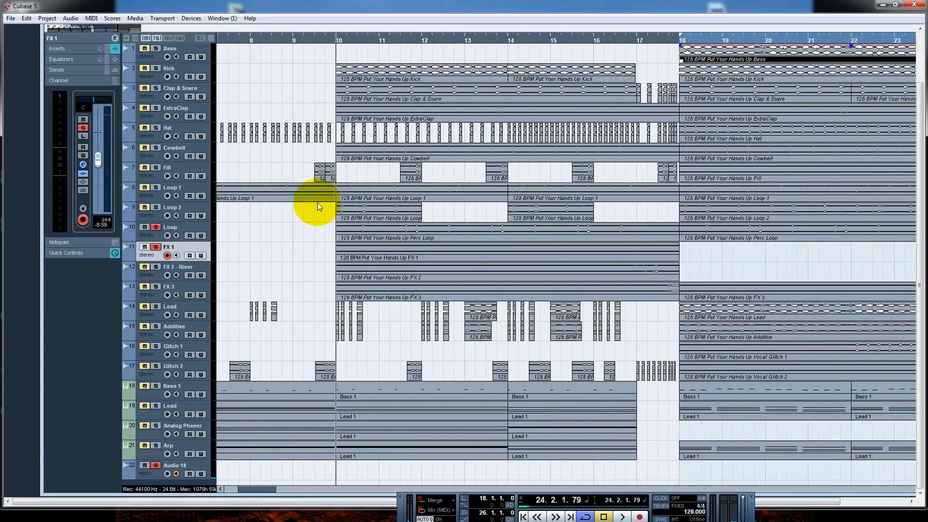
pyautogui.click(337, 41)
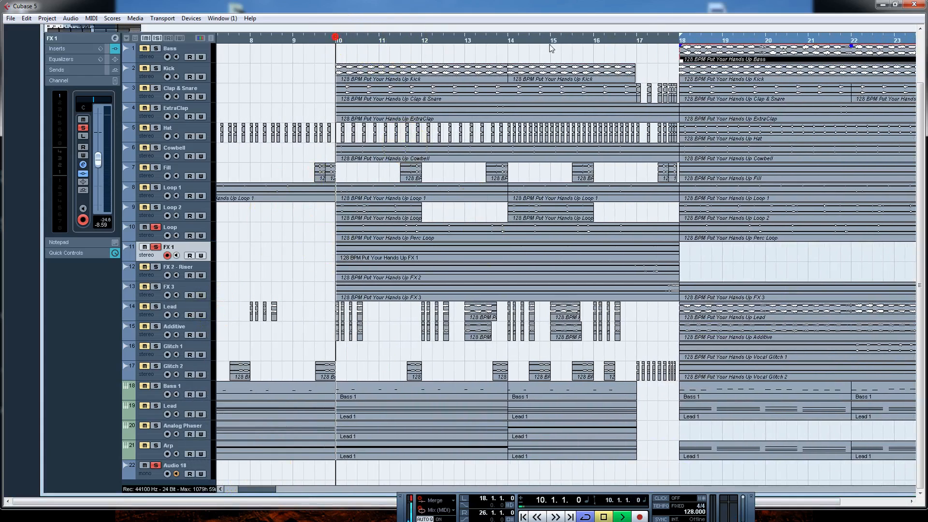
# Set the cycle range from bar 10 to bar 18 and replay FX 1 soloed from the left locator
pyautogui.moveTo(419, 49); pyautogui.dragTo(339, 45)
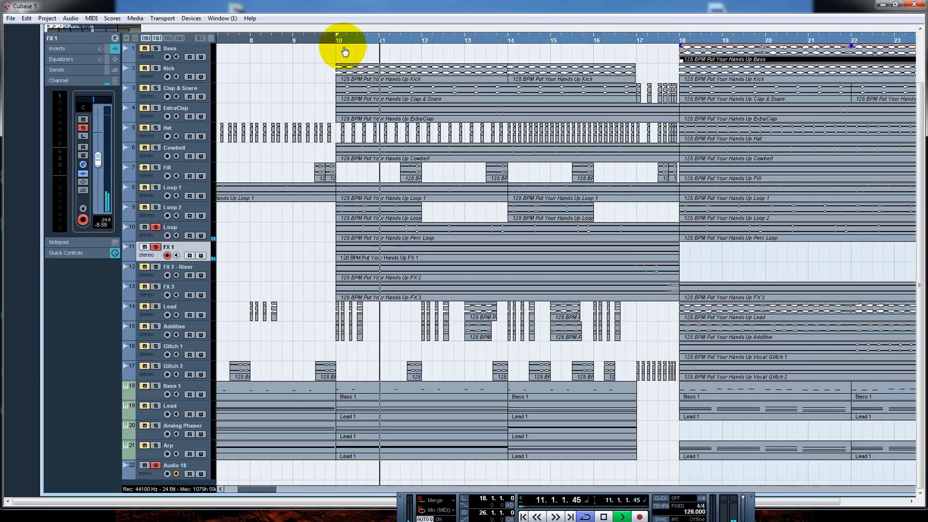
pyautogui.click(480, 513)
pyautogui.write('18')
pyautogui.press('Return')
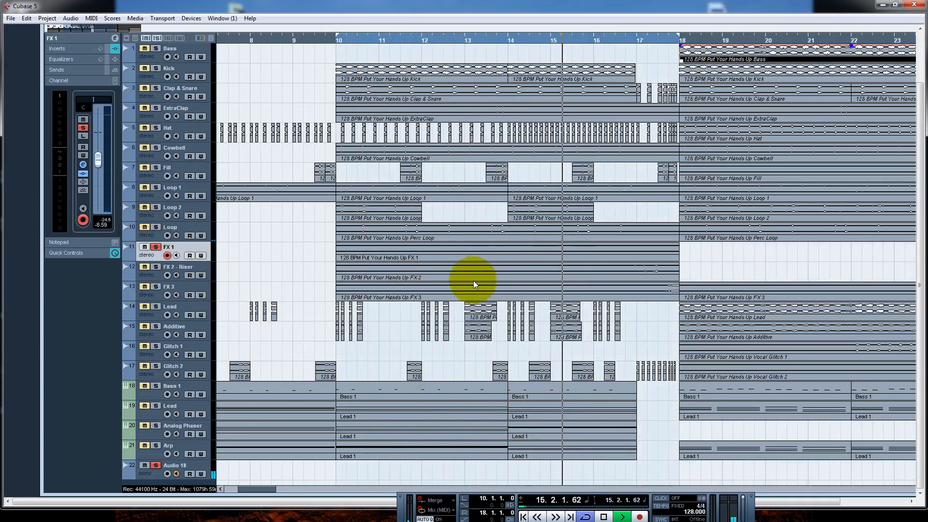
pyautogui.press('KP_1')
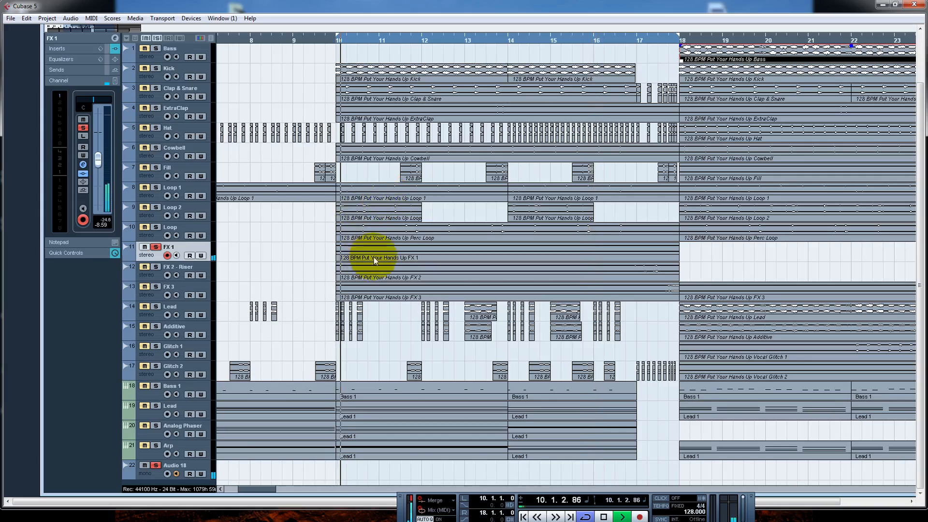
# Check the channel settings of FX 1, FX 2 - Riser and FX 3, solo FX 3 as well, and stop playback
pyautogui.click(115, 39)
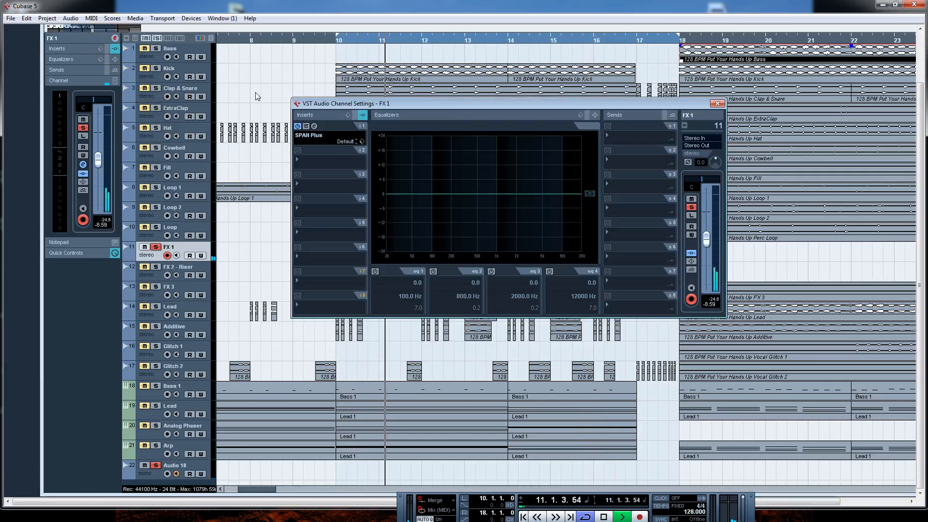
pyautogui.click(684, 125)
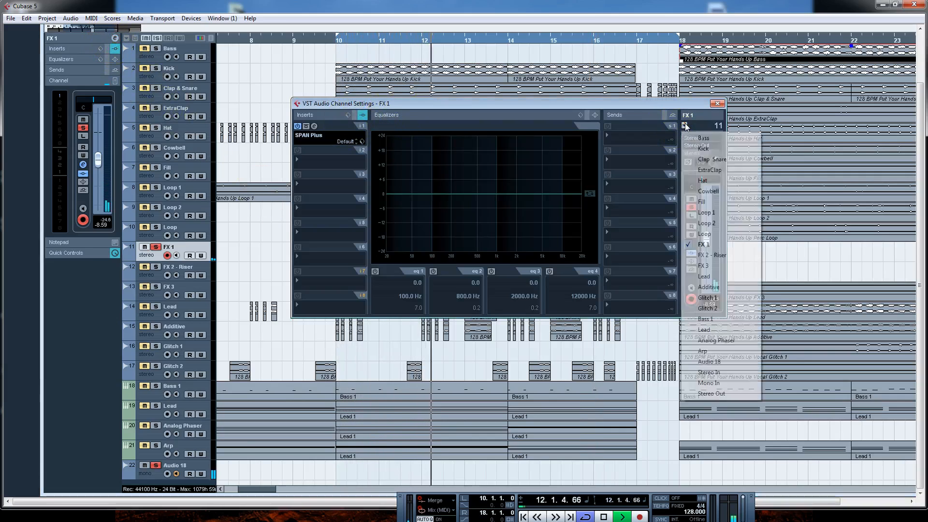
pyautogui.click(709, 255)
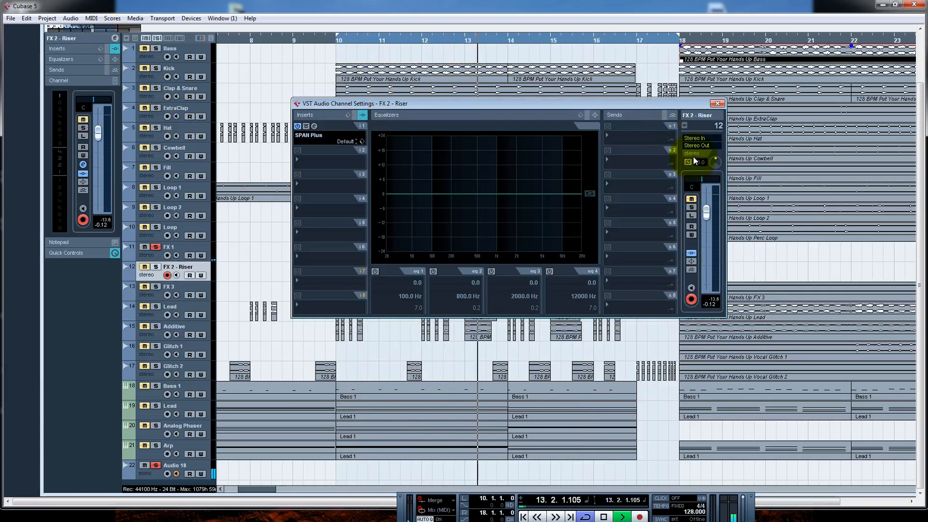
pyautogui.click(684, 126)
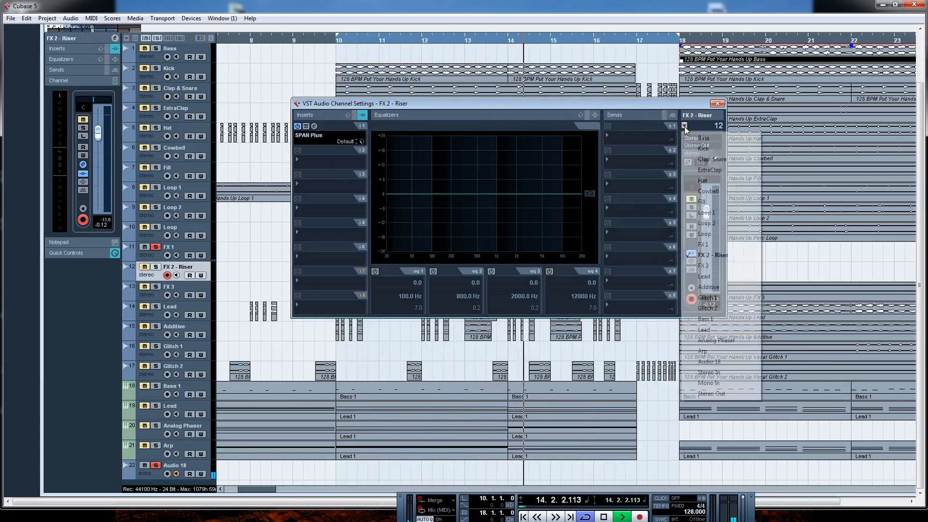
pyautogui.click(699, 266)
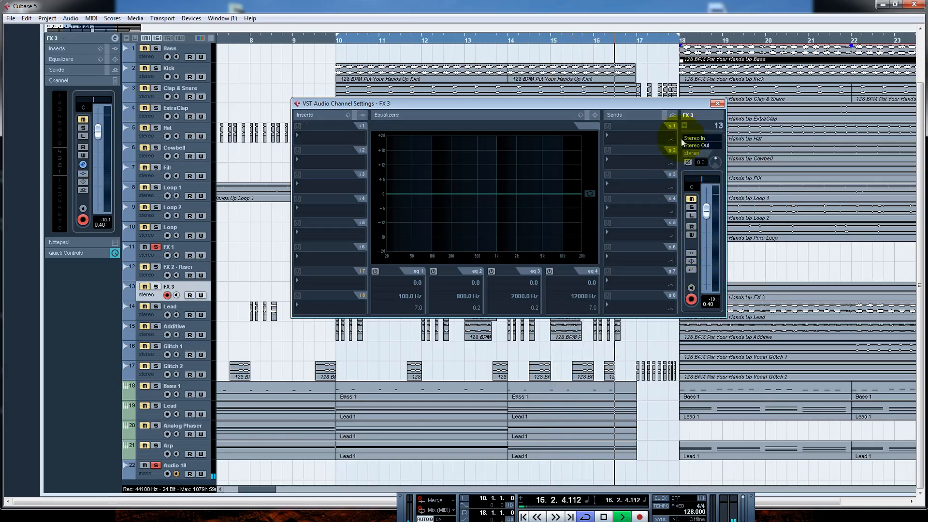
pyautogui.press('space')
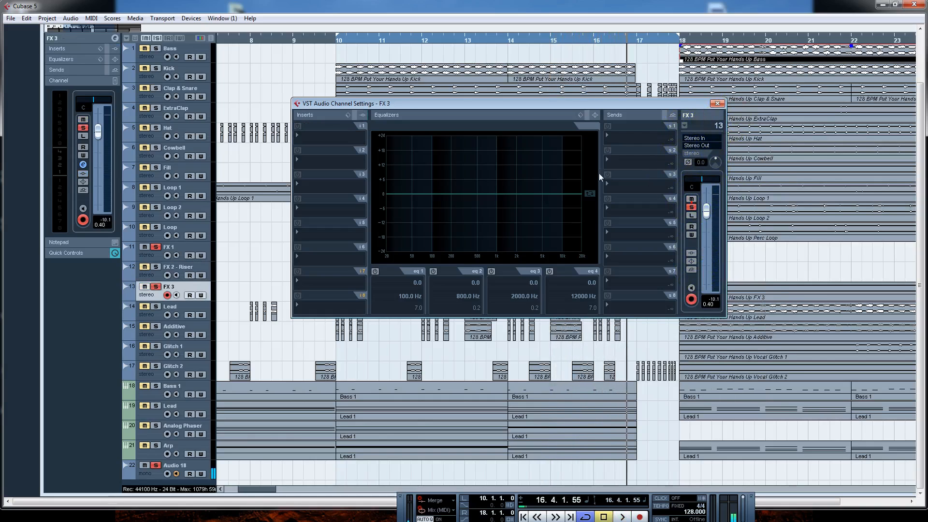
# Add FX 2 - Riser to the soloed tracks and play the three FX tracks together from bar 10
pyautogui.moveTo(656, 103); pyautogui.dragTo(753, 78)
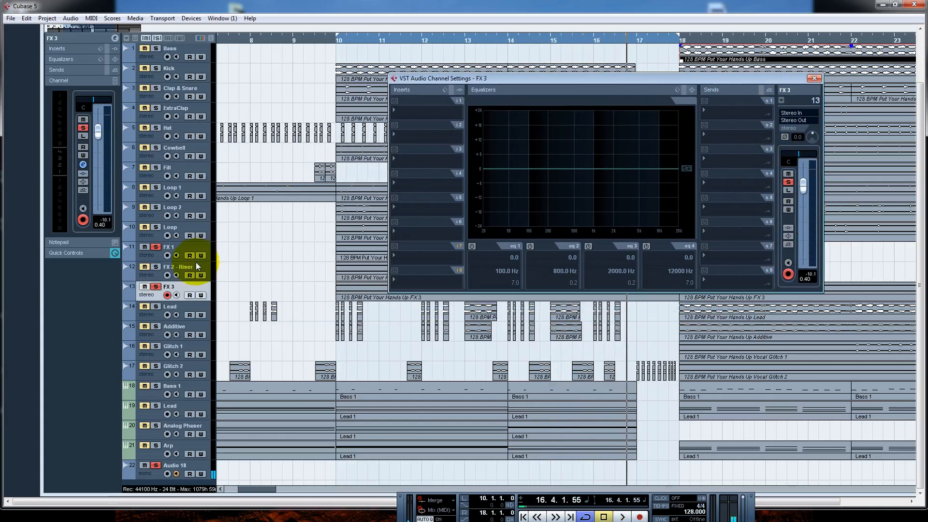
pyautogui.click(158, 267)
pyautogui.click(333, 41)
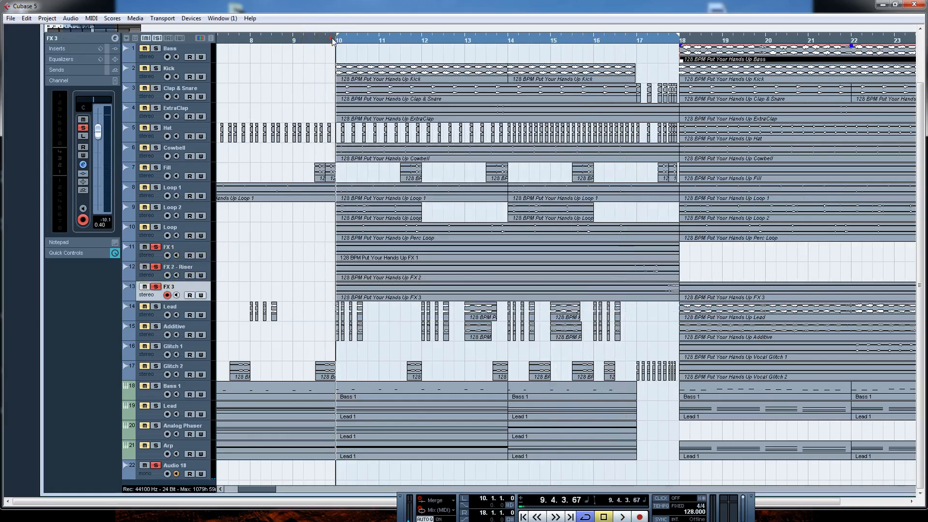
pyautogui.press('space')
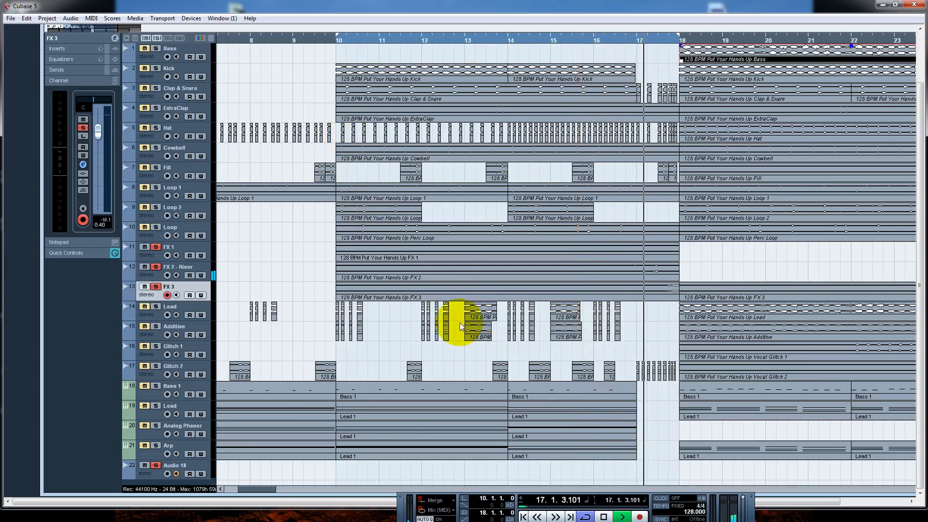
pyautogui.press('space')
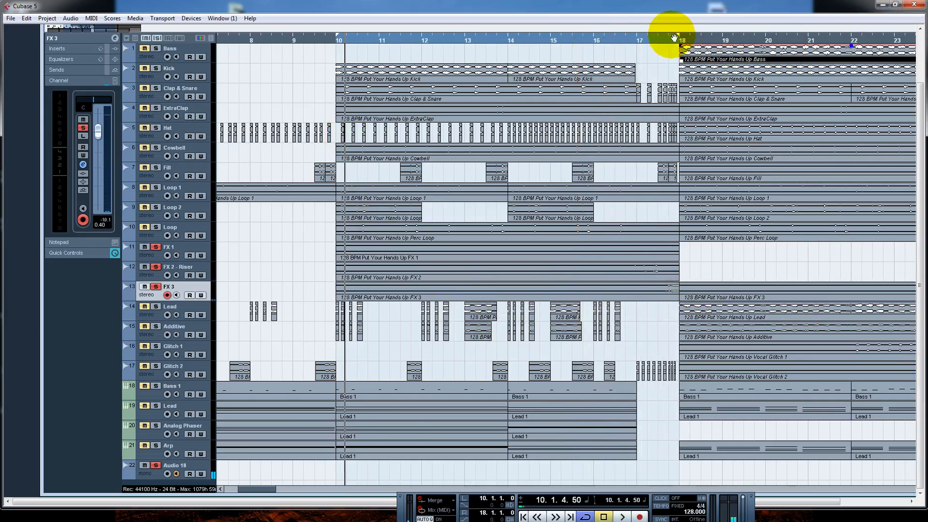
# Set the cycle range from bar 18 to bar 26 and start playback from the left locator
pyautogui.moveTo(678, 37); pyautogui.dragTo(921, 38)
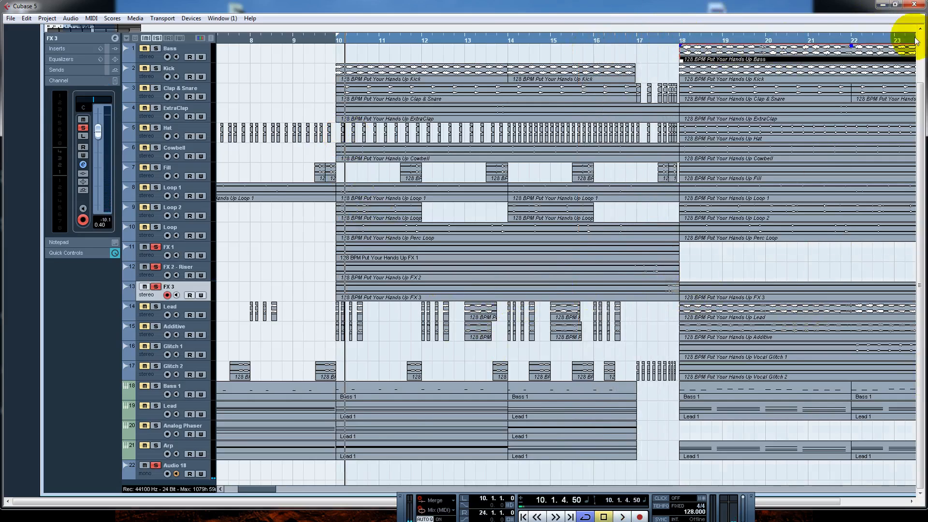
pyautogui.moveTo(336, 29); pyautogui.dragTo(681, 37)
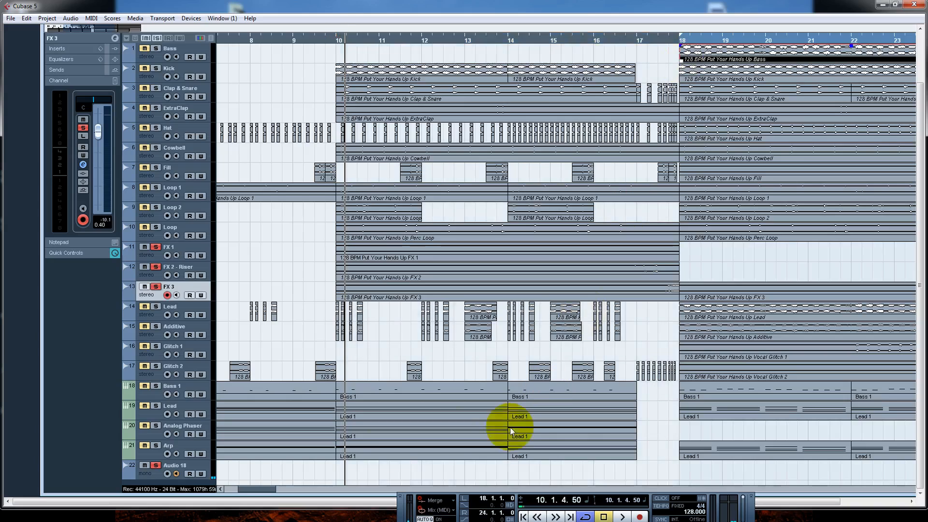
pyautogui.click(289, 491)
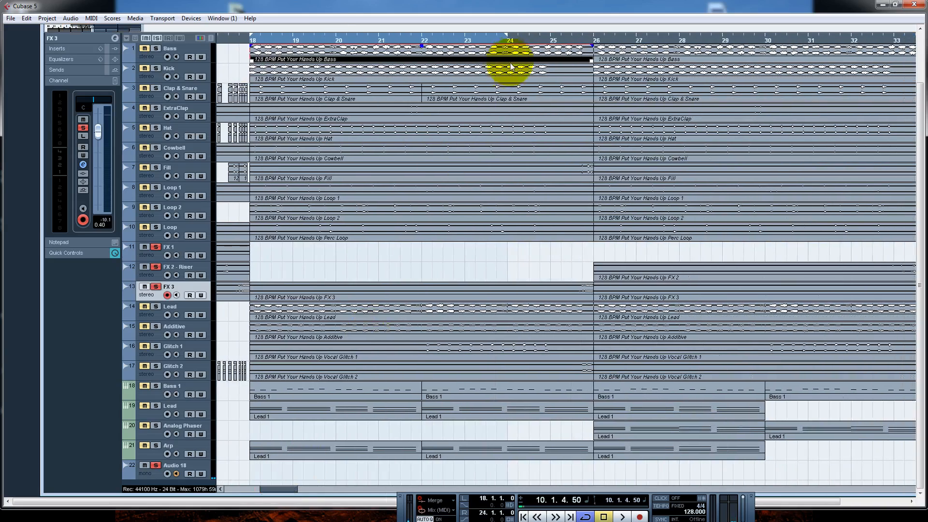
pyautogui.moveTo(580, 36); pyautogui.dragTo(577, 34)
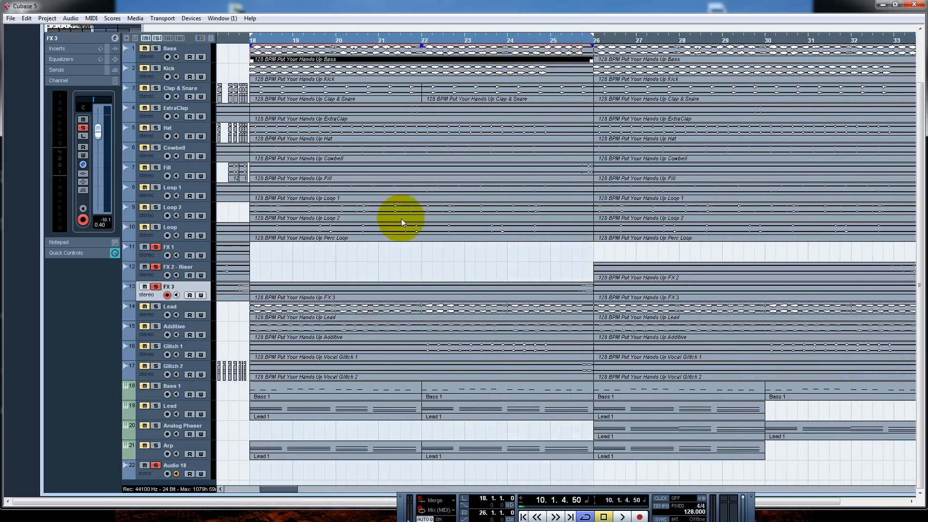
pyautogui.press('KP_1')
pyautogui.press('space')
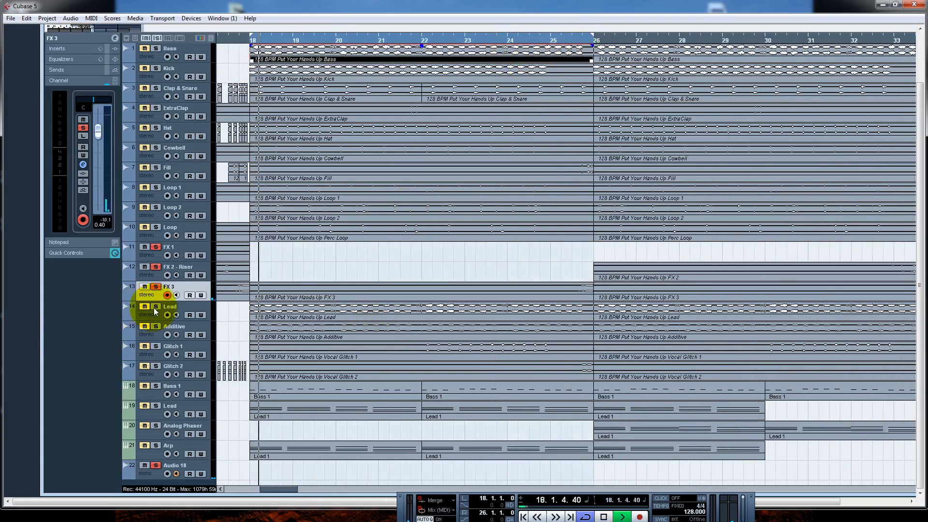
# Solo the audio Lead track in place of the three FX tracks and select it
pyautogui.click(155, 267)
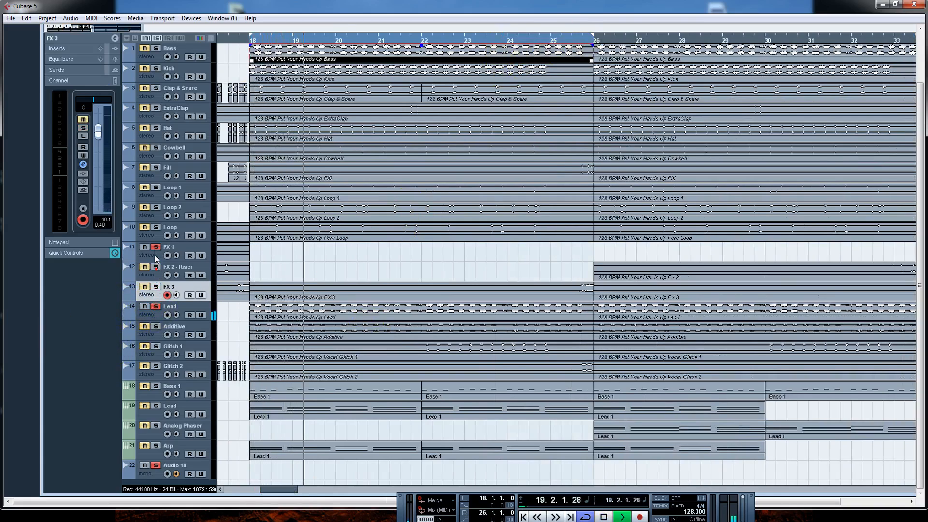
pyautogui.click(156, 248)
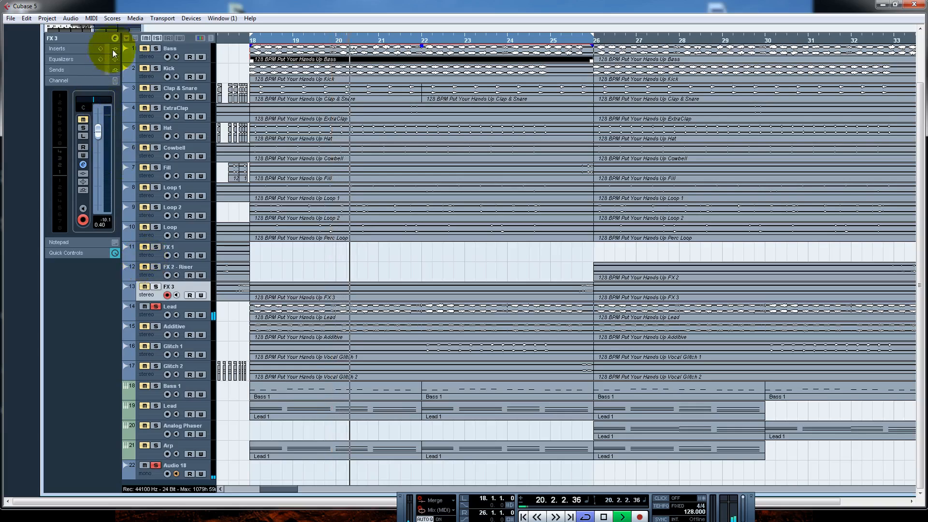
pyautogui.click(200, 313)
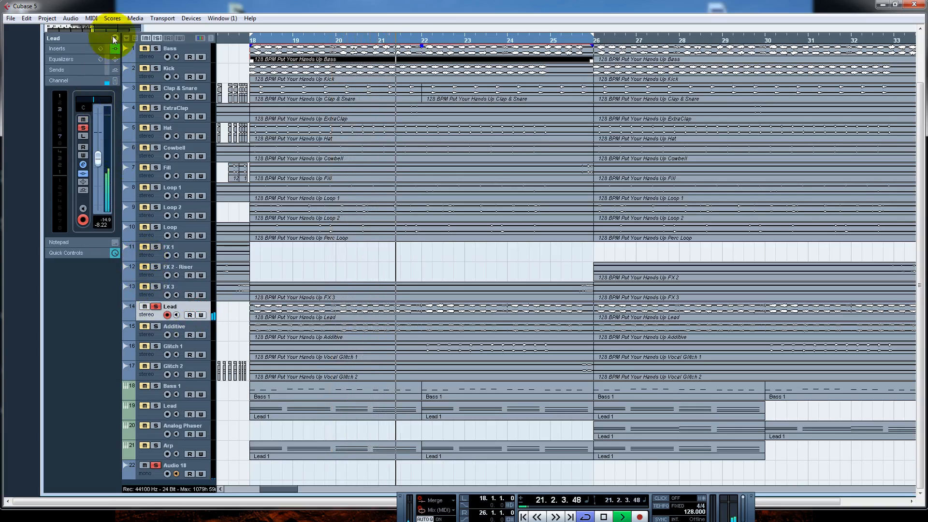
# Open the Lead channel settings and its SPAN Plus analyzer, and arrange the two windows side by side
pyautogui.click(114, 37)
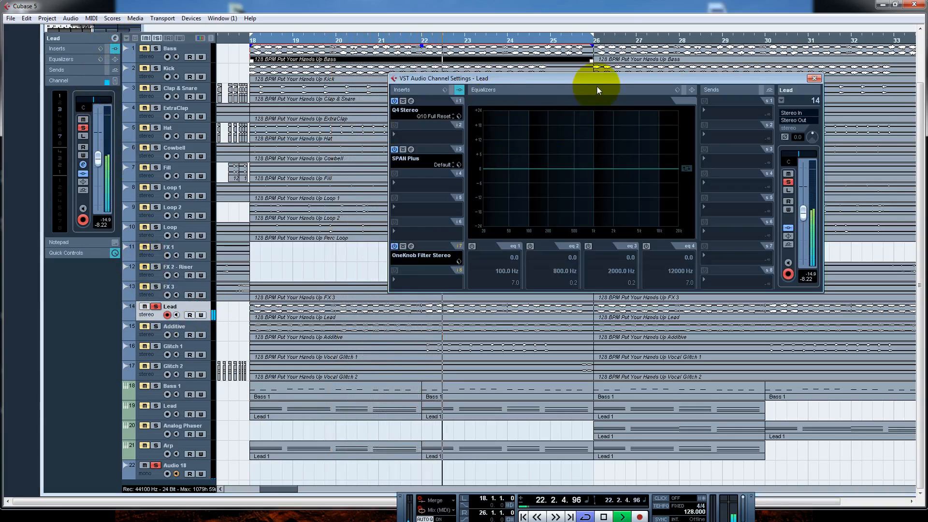
pyautogui.moveTo(602, 77); pyautogui.dragTo(558, 71)
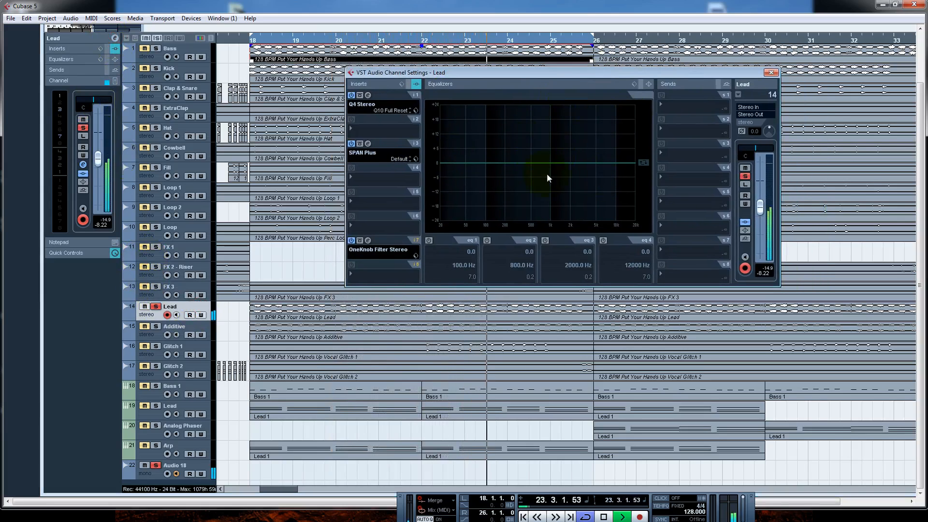
pyautogui.click(363, 152)
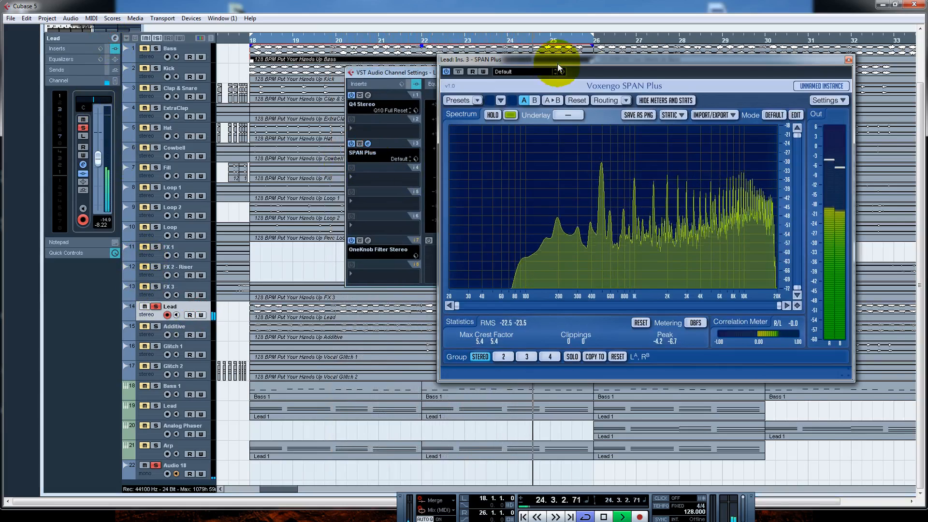
pyautogui.moveTo(554, 72); pyautogui.dragTo(662, 90)
pyautogui.moveTo(524, 75); pyautogui.dragTo(255, 84)
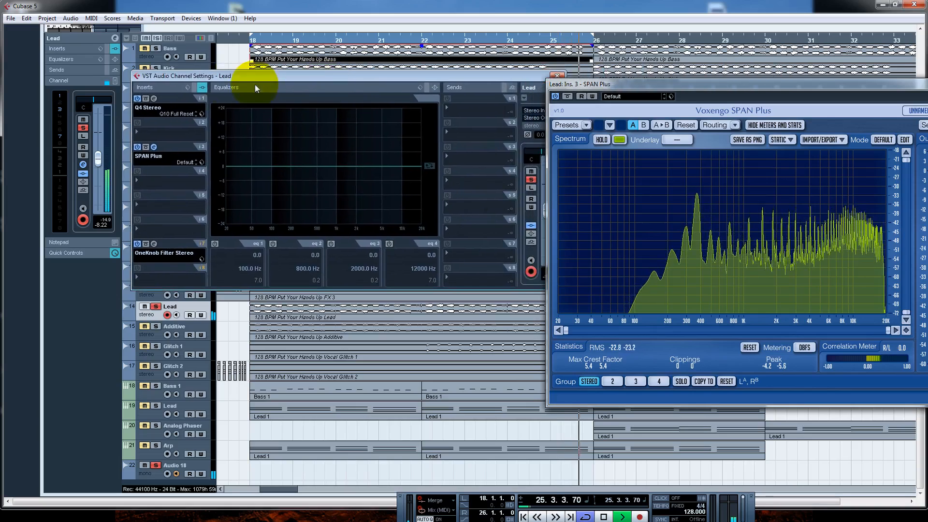
# Open Lead's Q4 Stereo equalizer and switch band 1 off and on again to compare the low end
pyautogui.click(153, 99)
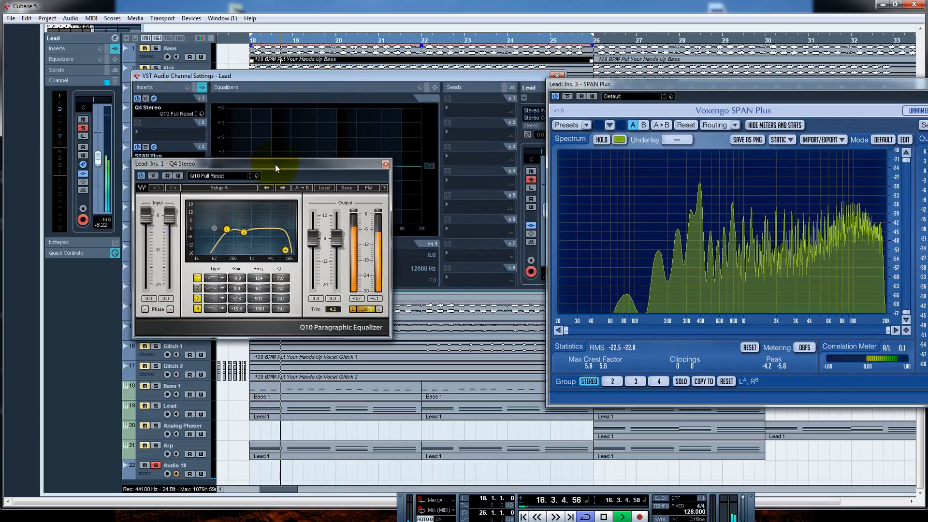
pyautogui.moveTo(275, 164); pyautogui.dragTo(353, 108)
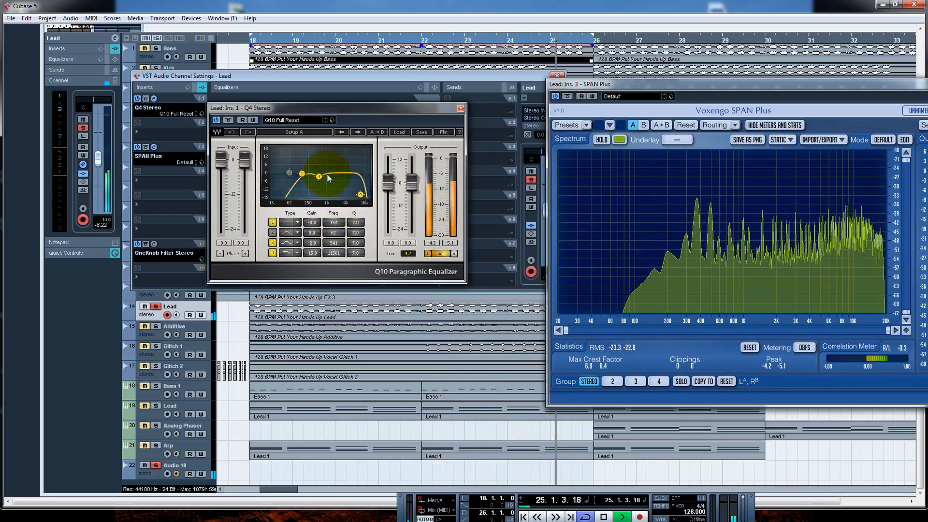
pyautogui.click(272, 222)
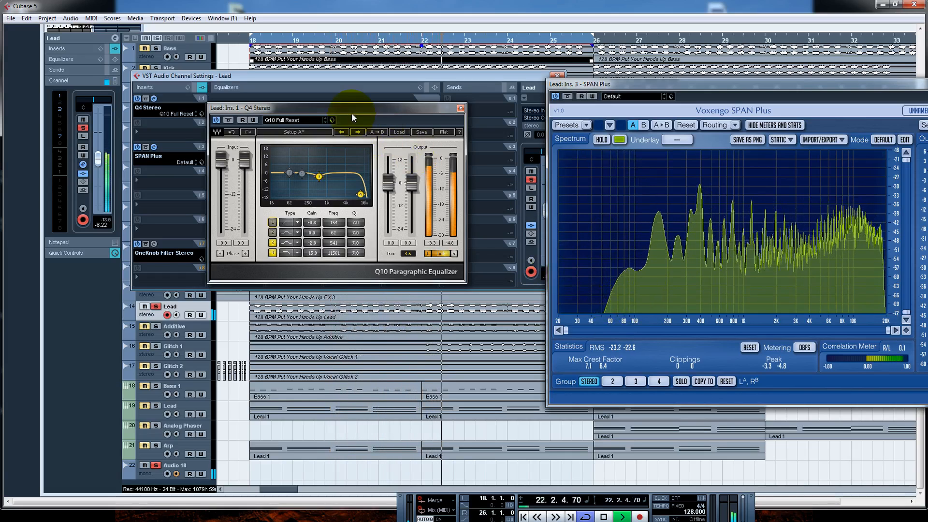
pyautogui.moveTo(353, 110); pyautogui.dragTo(357, 109)
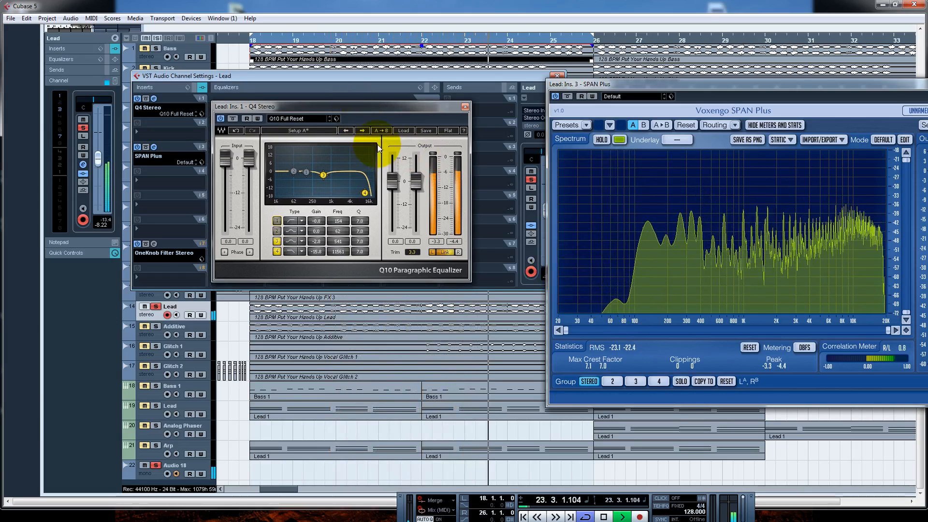
pyautogui.click(277, 221)
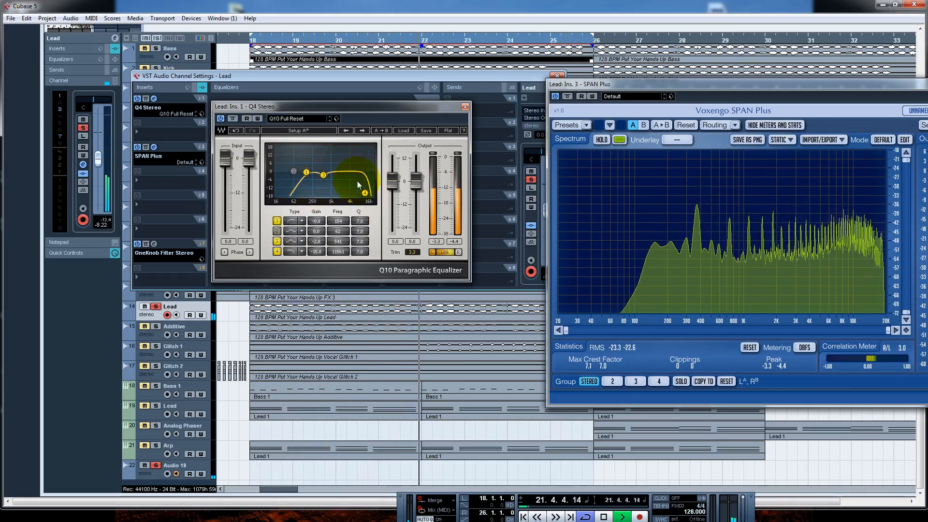
# Switch band 4 of Lead's Q4 Stereo off and on again to compare the highs, and close the equalizer
pyautogui.click(276, 252)
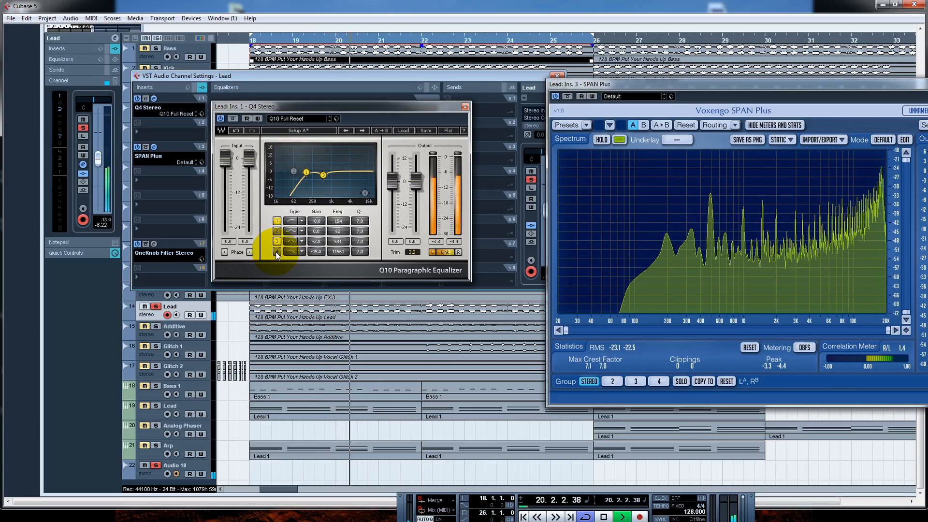
pyautogui.click(277, 252)
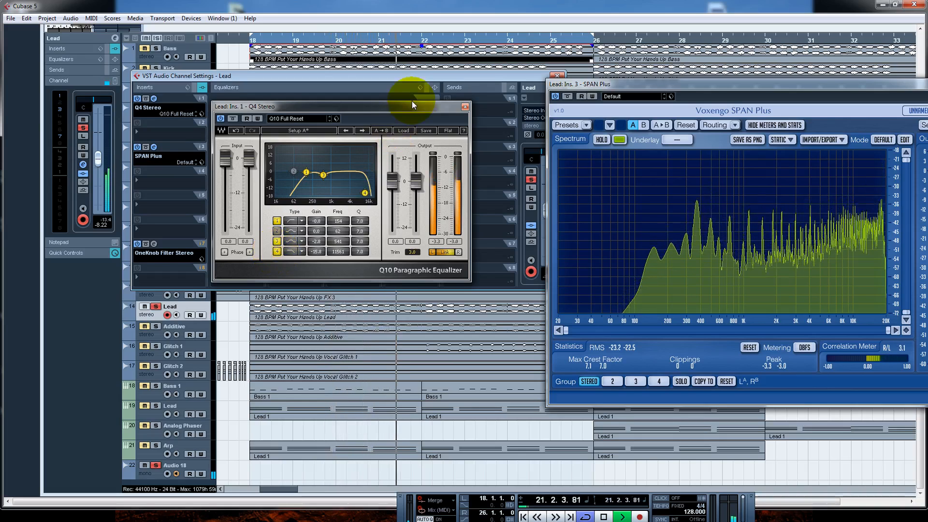
pyautogui.click(465, 106)
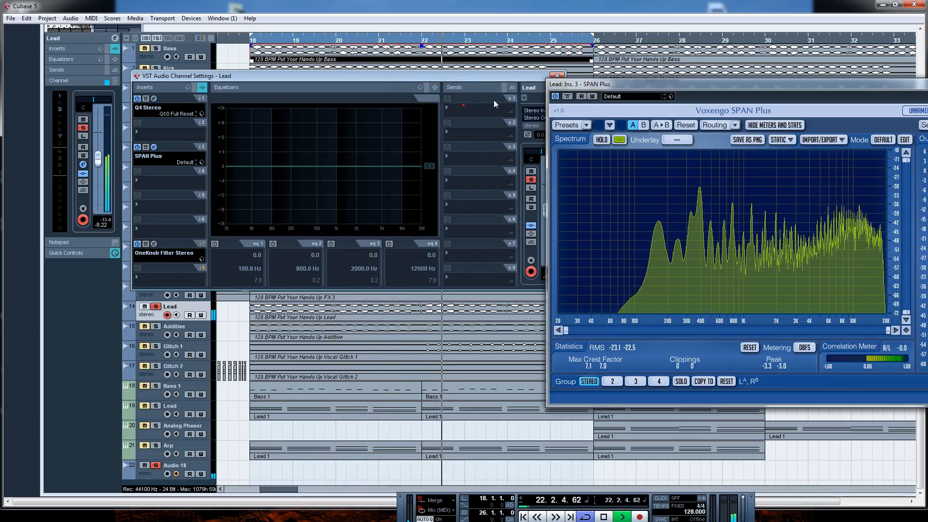
# Switch the channel settings to Additive and close Lead's SPAN Plus analyzer
pyautogui.click(524, 98)
pyautogui.click(542, 260)
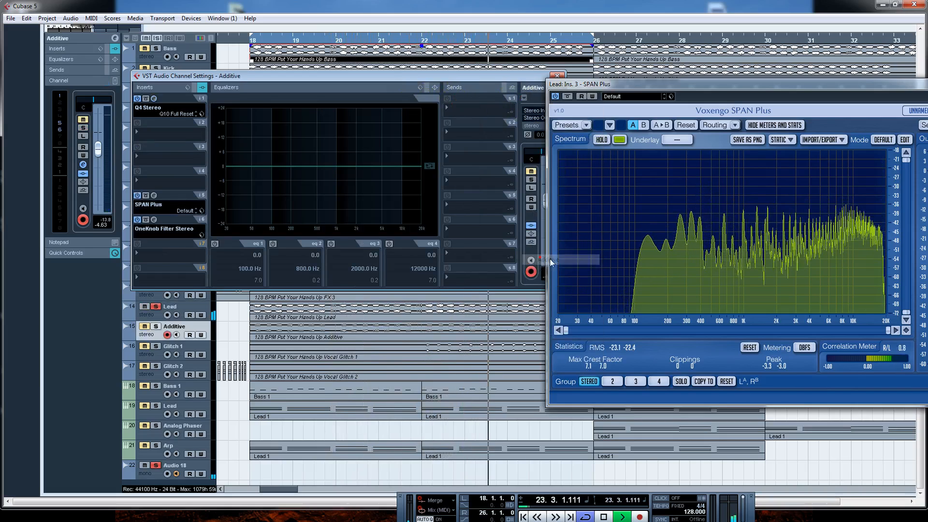
pyautogui.moveTo(926, 83); pyautogui.dragTo(738, 83)
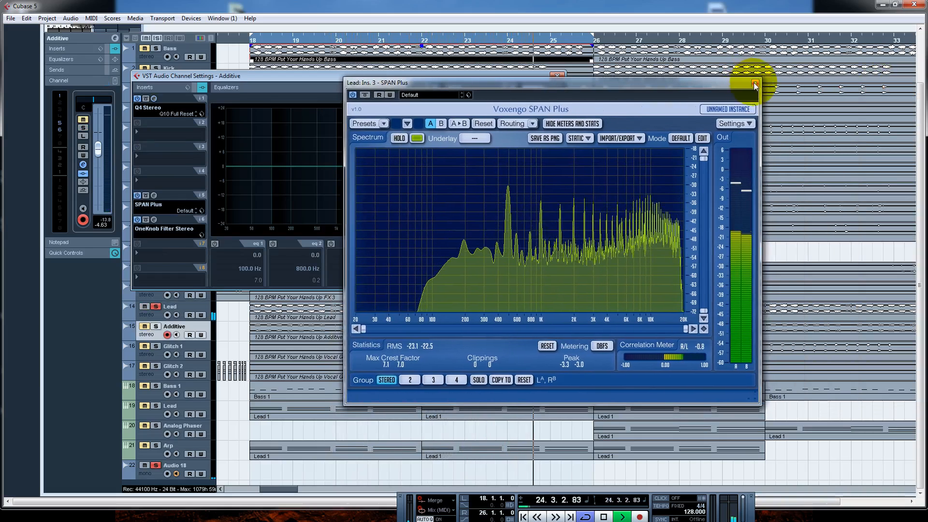
pyautogui.click(755, 83)
# Solo Additive in place of Lead and bring its channel settings up over the arrangement
pyautogui.moveTo(167, 77); pyautogui.dragTo(337, 98)
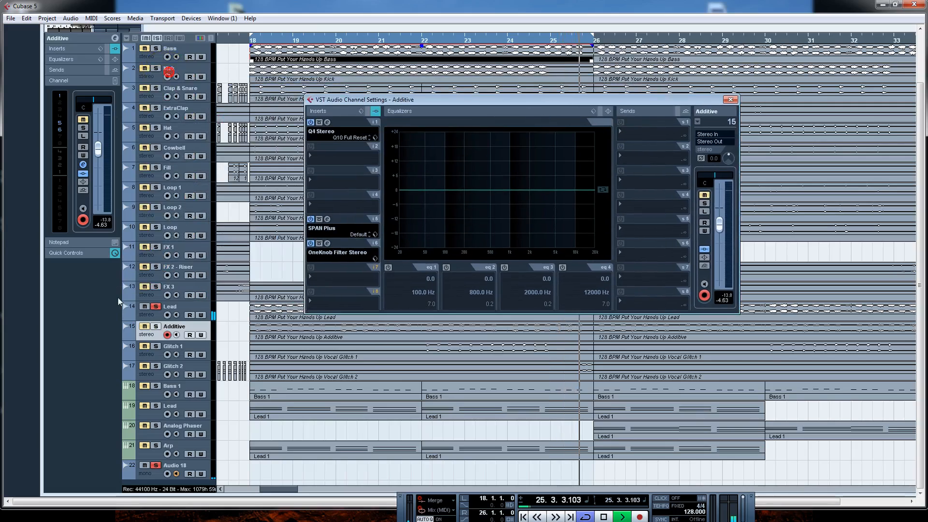
pyautogui.click(155, 328)
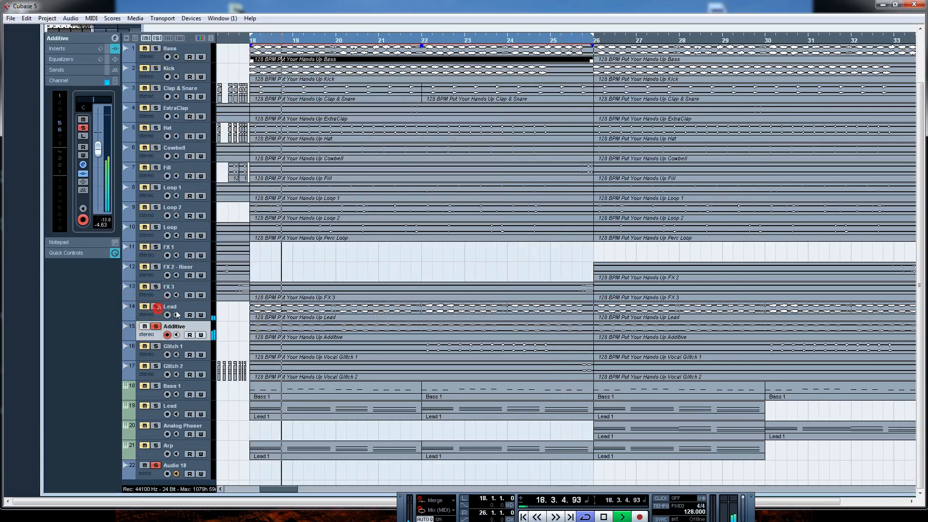
pyautogui.click(115, 38)
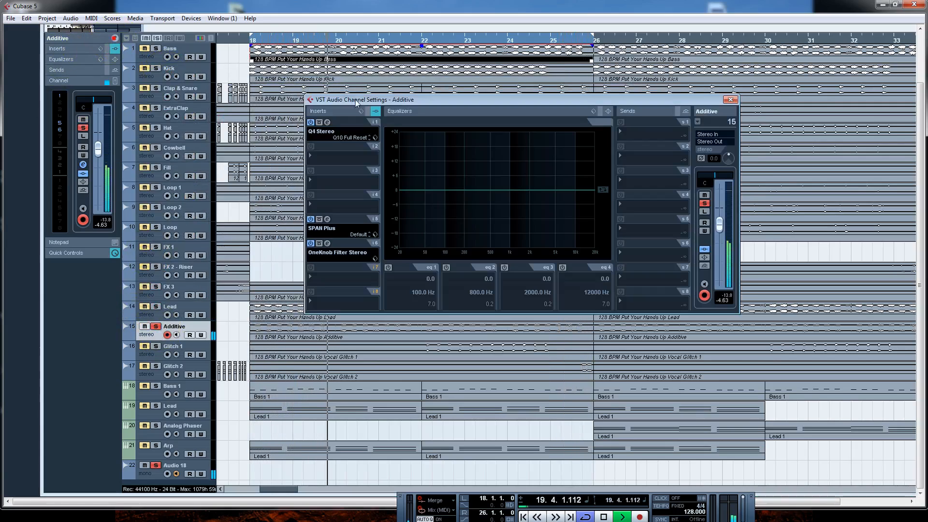
# Open Additive's Q4 Stereo equalizer and bypass it to hear the soloed track without the low cut
pyautogui.click(327, 123)
pyautogui.moveTo(304, 118); pyautogui.dragTo(404, 113)
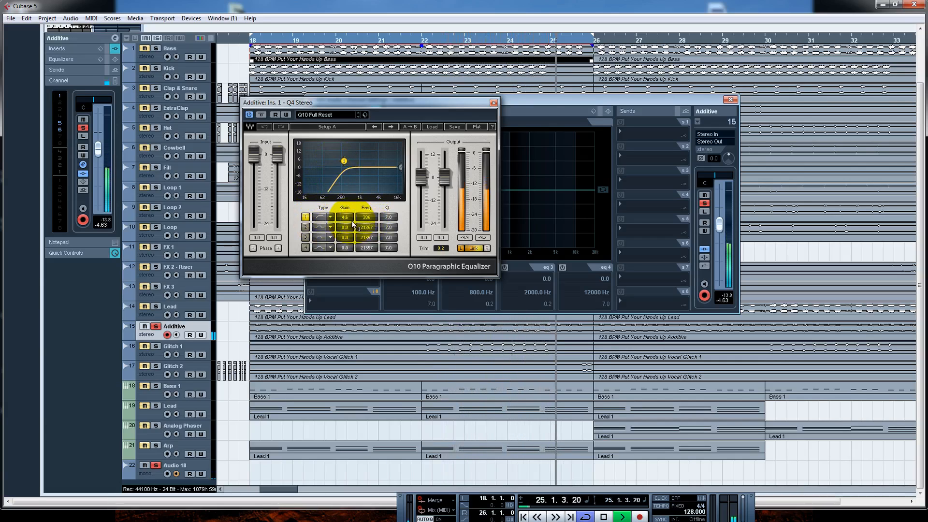
pyautogui.click(260, 115)
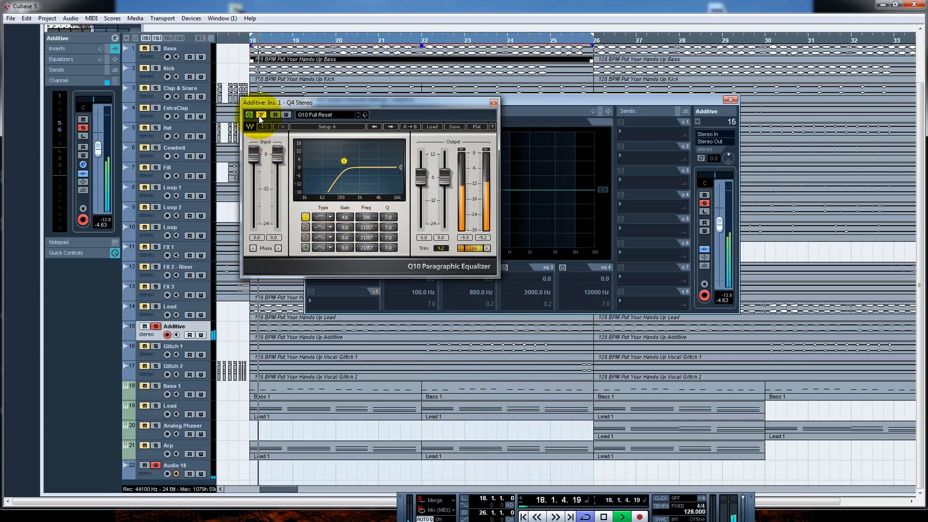
# Solo Lead together with Additive, compare Additive's Q4 Stereo bypassed and active, and stop playback
pyautogui.click(156, 307)
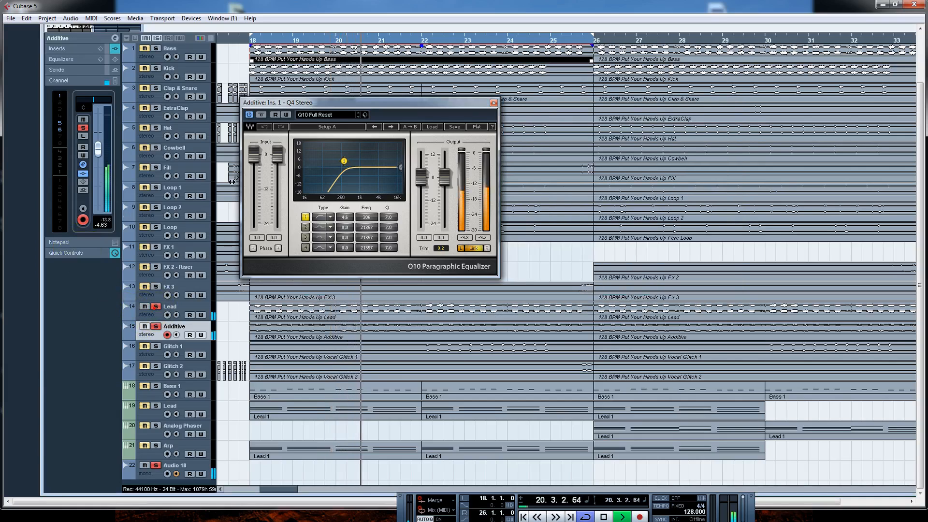
pyautogui.click(261, 115)
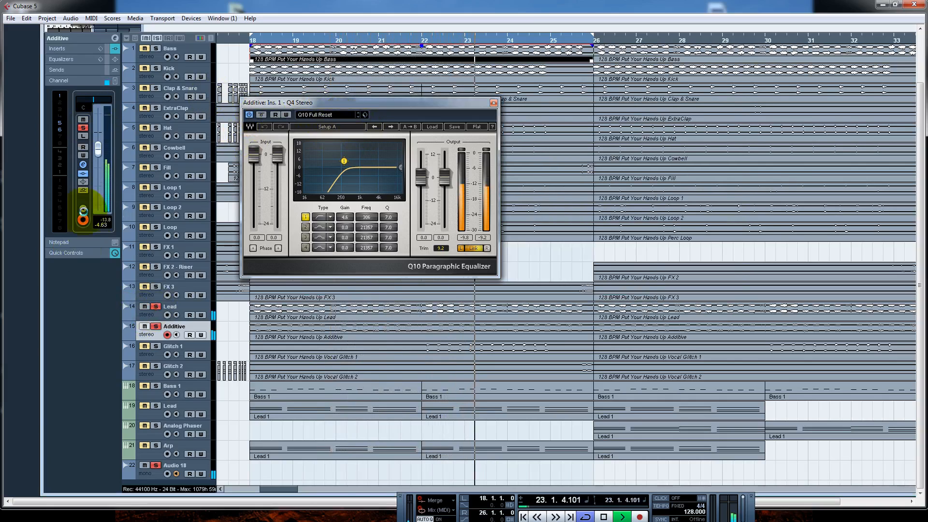
pyautogui.press('space')
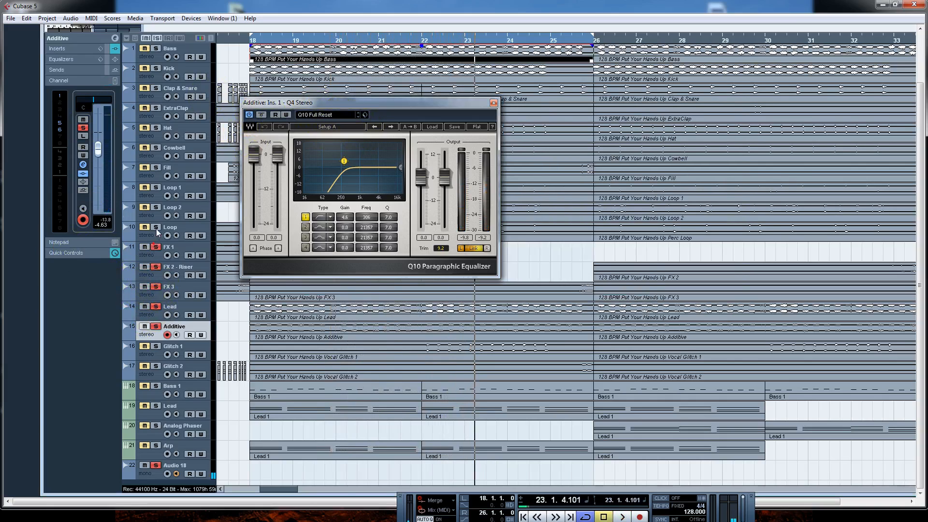
# Add the FX, loop, fill, percussion, kick and bass tracks to the solo, listen to the combined mix, and stop playback
pyautogui.click(156, 207)
pyautogui.click(155, 187)
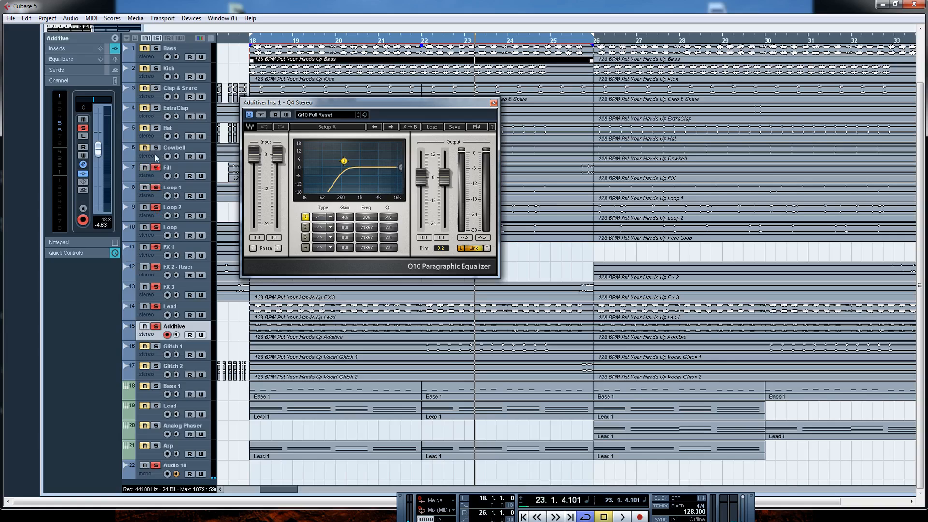
pyautogui.click(156, 90)
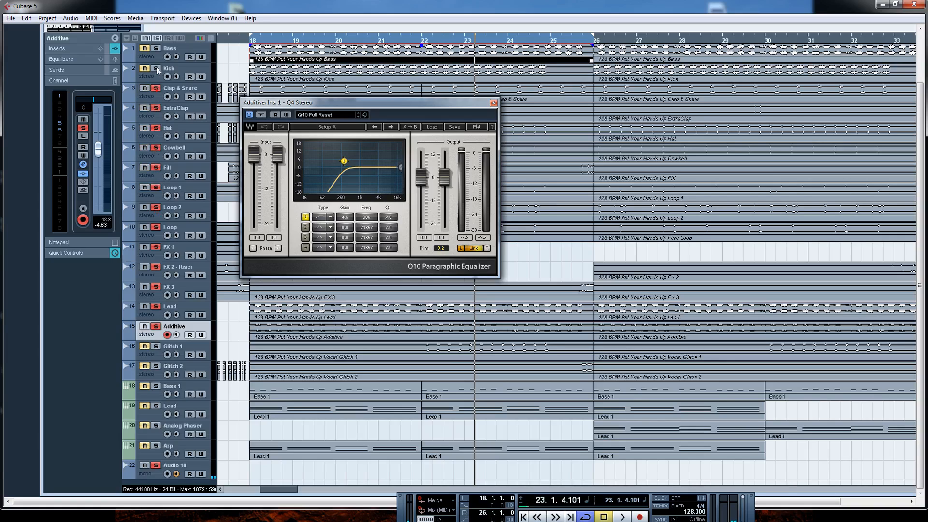
pyautogui.click(156, 68)
pyautogui.press('space')
pyautogui.click(156, 49)
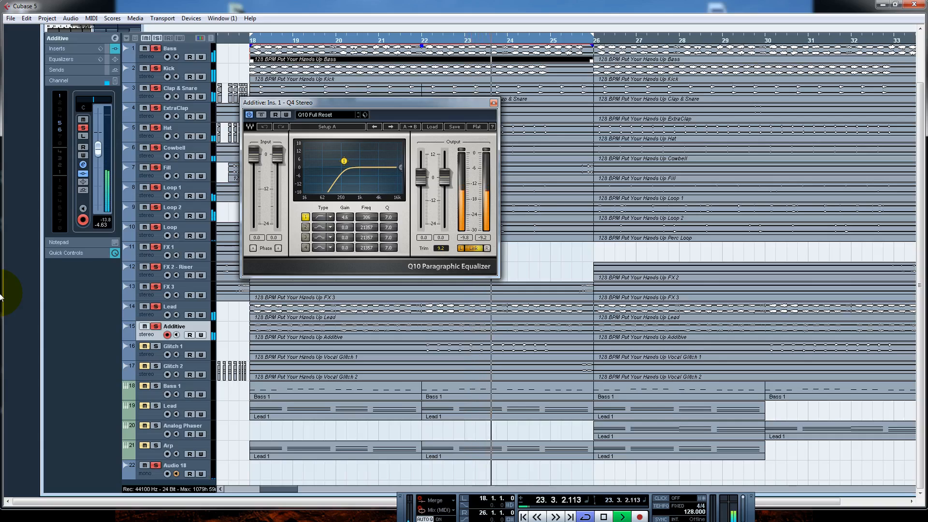
pyautogui.press('space')
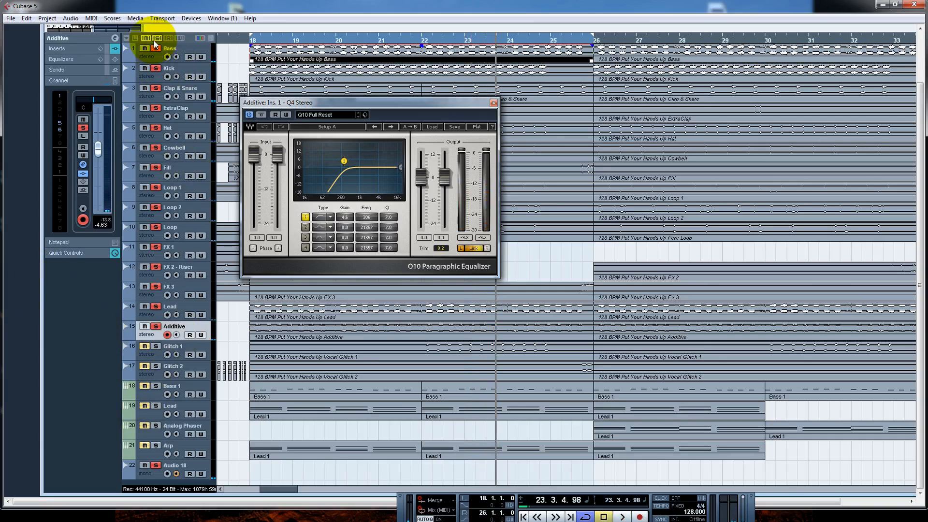
# Clear all track solos, solo Glitch 1, and start playback
pyautogui.click(157, 39)
pyautogui.keyDown('ctrl'); pyautogui.click(145, 346); pyautogui.keyUp('ctrl')
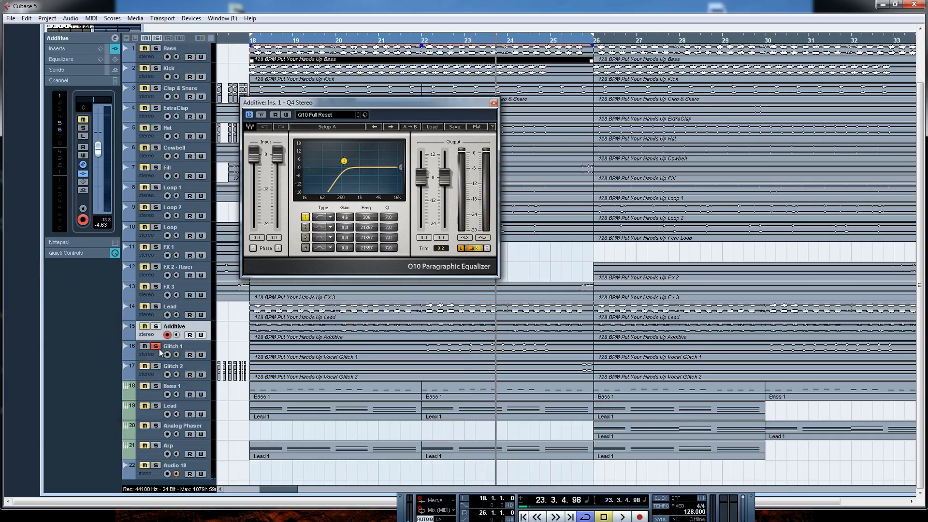
pyautogui.click(156, 346)
pyautogui.press('space')
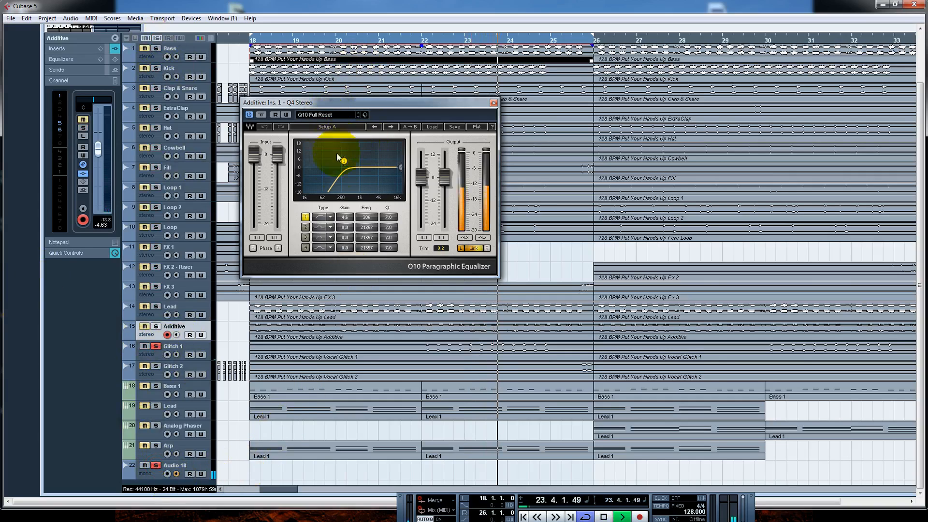
# Open Glitch 1's channel settings and move Additive's Q4 Stereo window out of the way
pyautogui.click(188, 351)
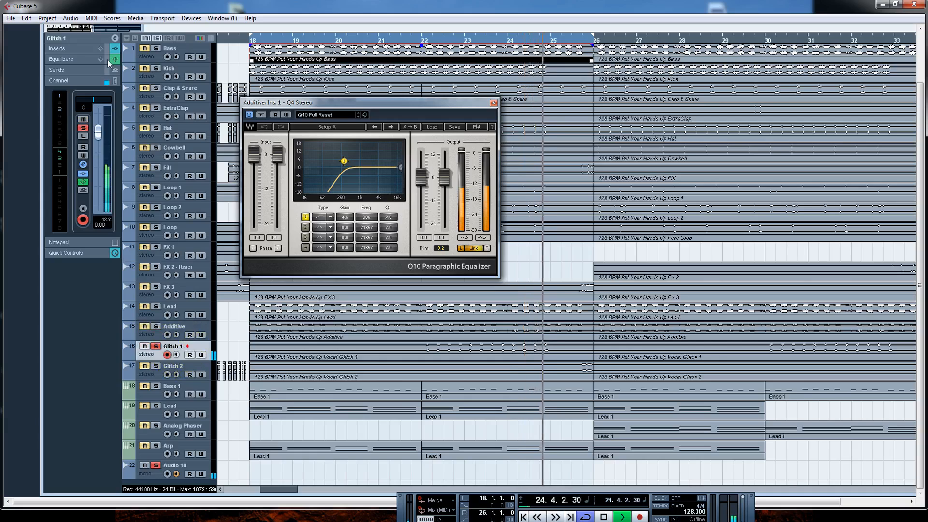
pyautogui.click(114, 38)
pyautogui.moveTo(375, 106); pyautogui.dragTo(134, 49)
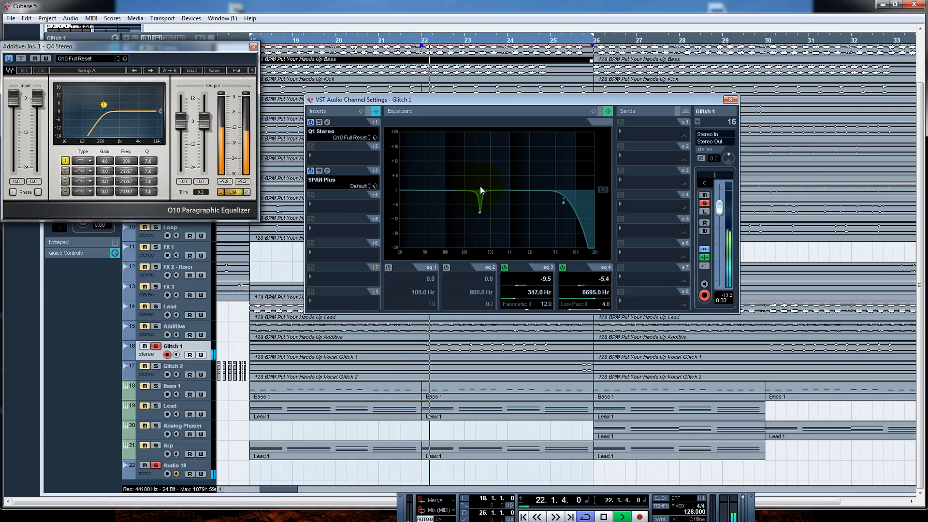
# Open Glitch 1's Q1 Stereo equalizer and arrange it beside the channel settings so both EQ curves can be examined
pyautogui.click(327, 122)
pyautogui.moveTo(338, 371); pyautogui.dragTo(765, 90)
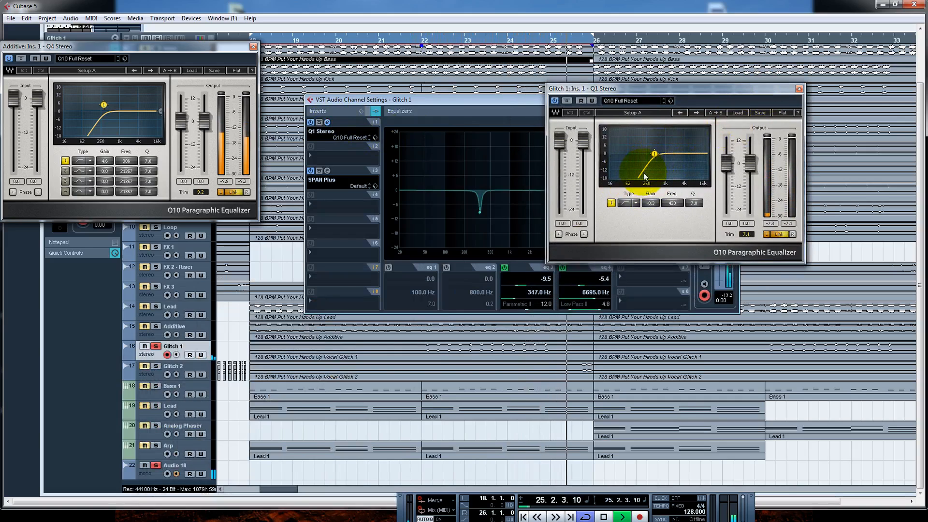
pyautogui.moveTo(667, 88); pyautogui.dragTo(382, 321)
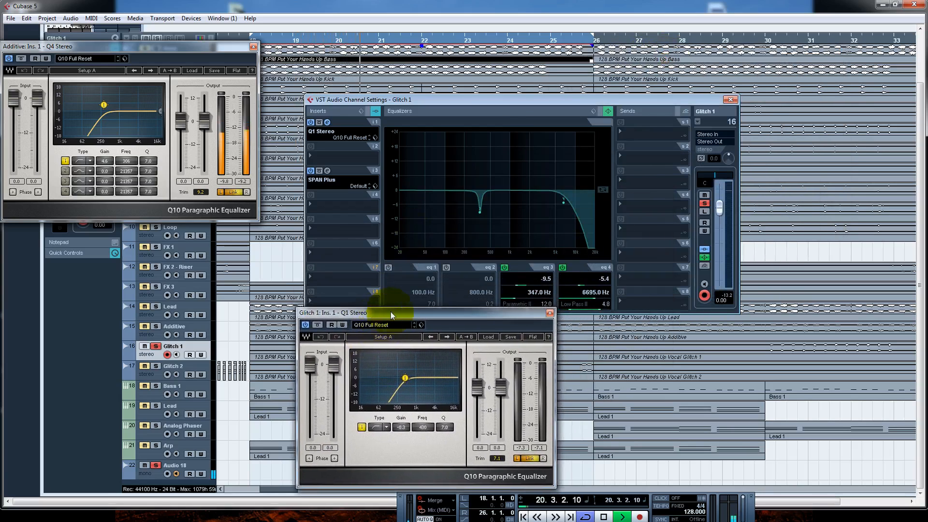
pyautogui.moveTo(468, 315); pyautogui.dragTo(416, 309)
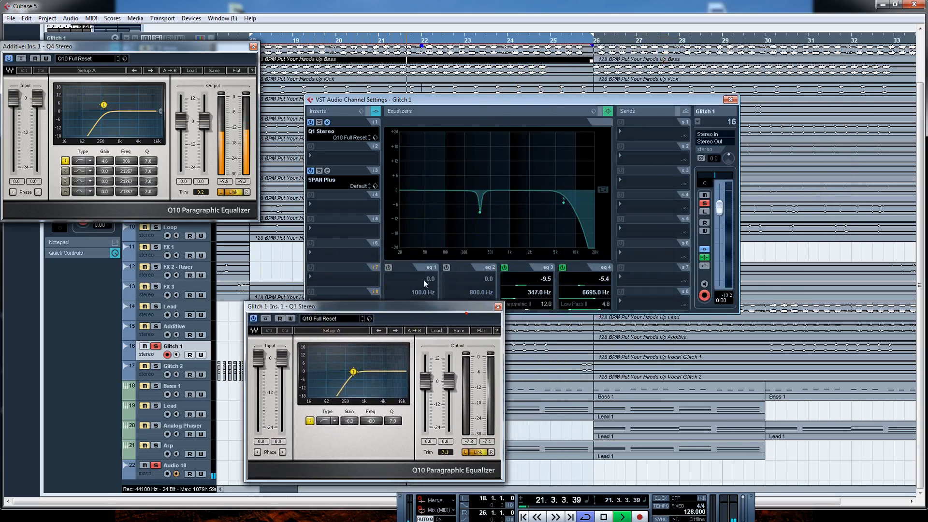
pyautogui.moveTo(490, 106); pyautogui.dragTo(603, 52)
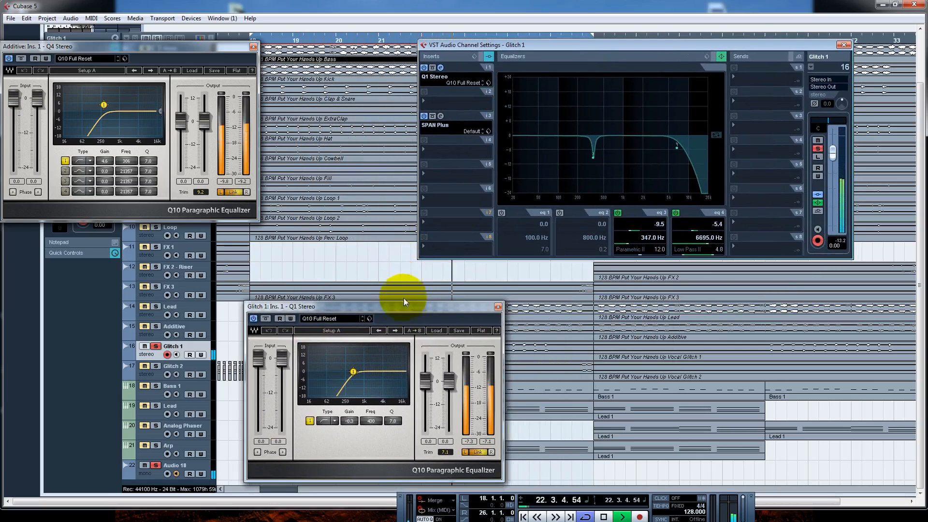
pyautogui.moveTo(404, 302); pyautogui.dragTo(275, 66)
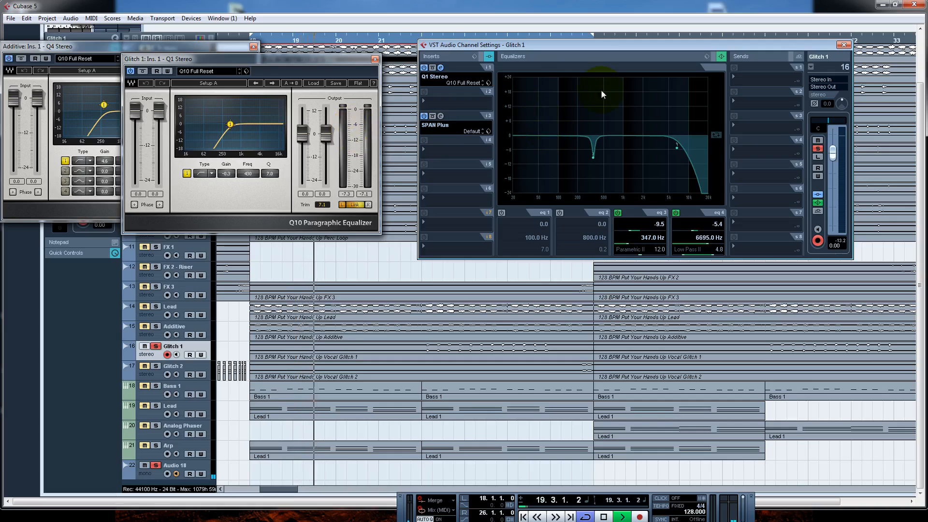
# Close Glitch 1's Q1 Stereo, solo Glitch 2 in place of Glitch 1, and resume playback
pyautogui.press('space')
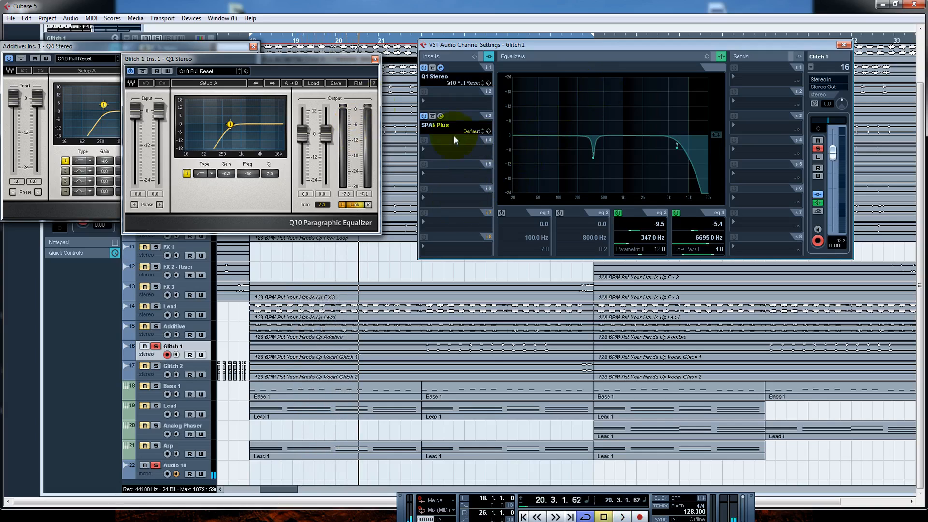
pyautogui.click(375, 60)
pyautogui.click(155, 366)
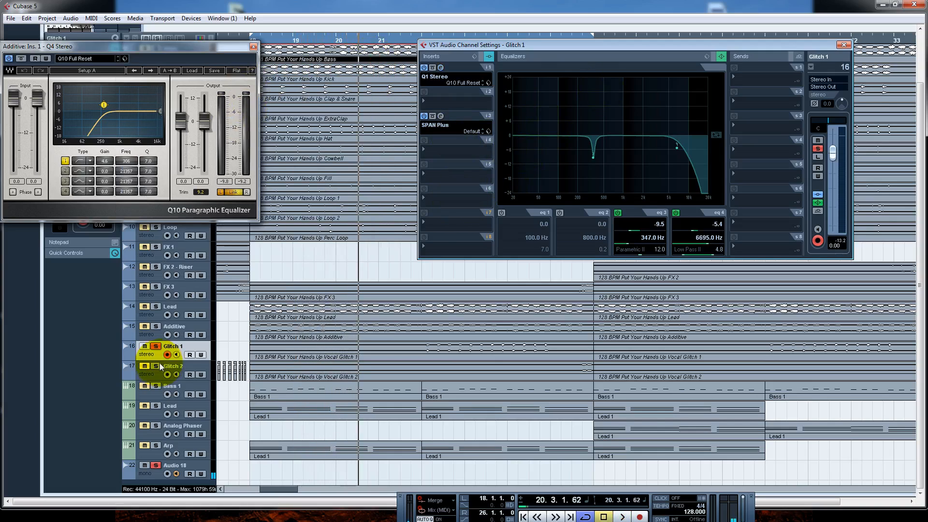
pyautogui.click(156, 347)
pyautogui.press('space')
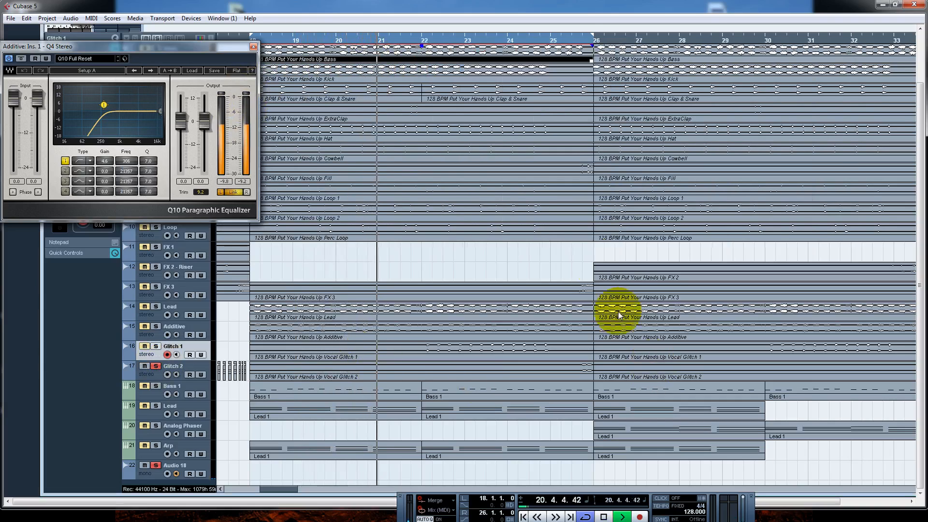
# Set the loop's left locator to bar 25 so only the bar before bar 26 repeats
pyautogui.click(573, 43)
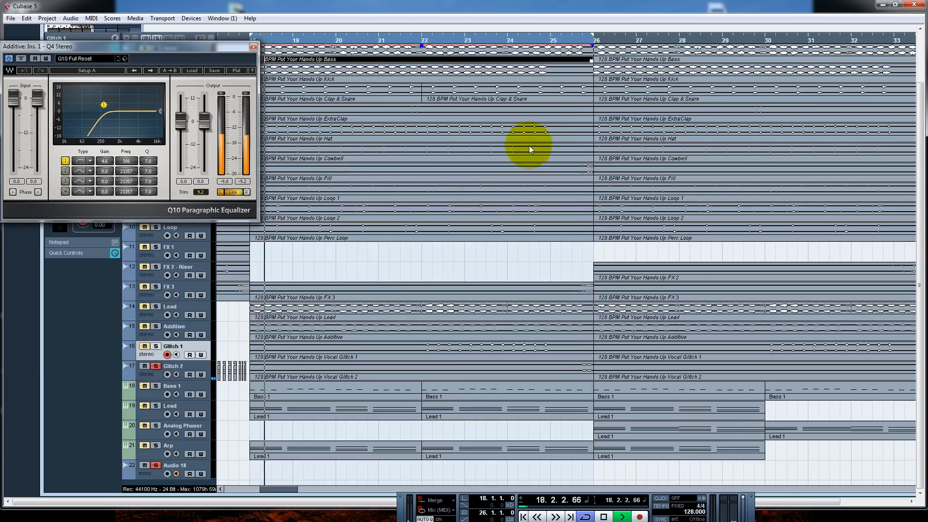
pyautogui.moveTo(251, 37); pyautogui.dragTo(445, 6)
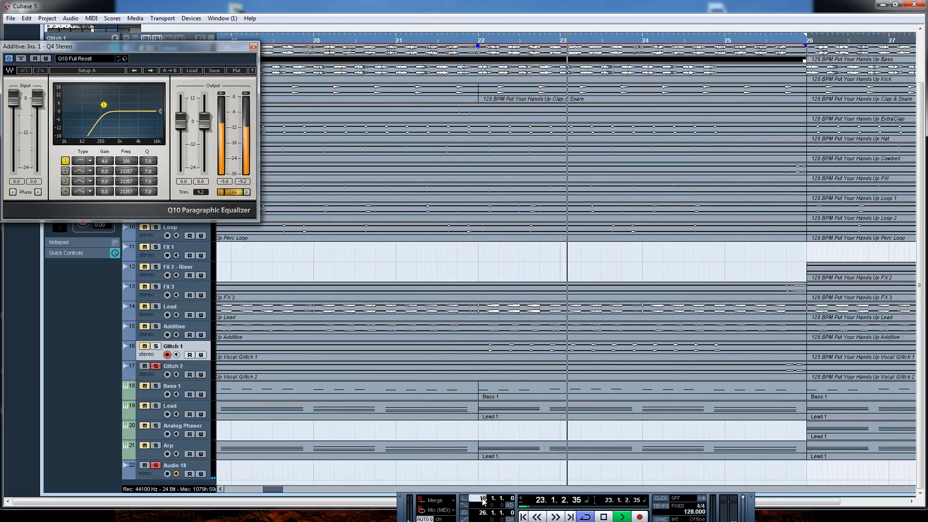
pyautogui.doubleClick(494, 498)
pyautogui.write('25')
pyautogui.press('Return')
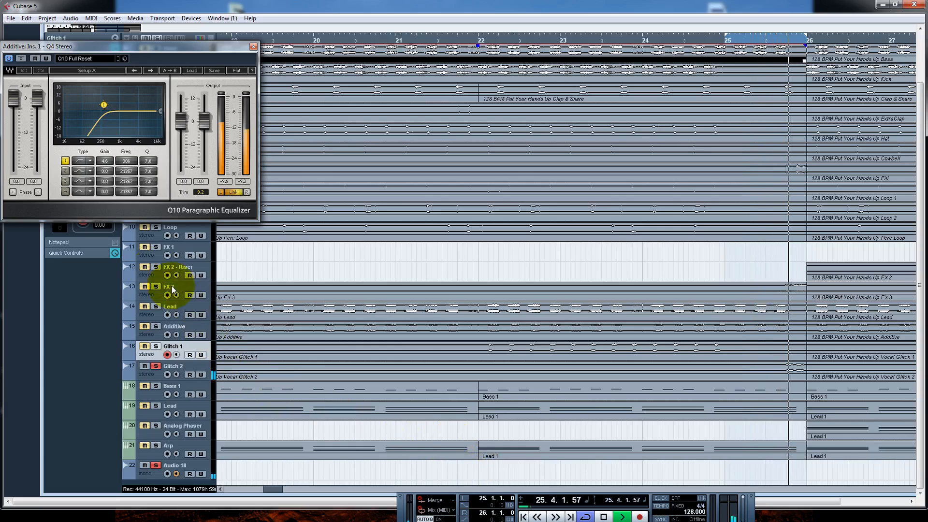
# Select Glitch 2, close Additive's Q4 Stereo window, and open Glitch 2's channel settings
pyautogui.click(172, 370)
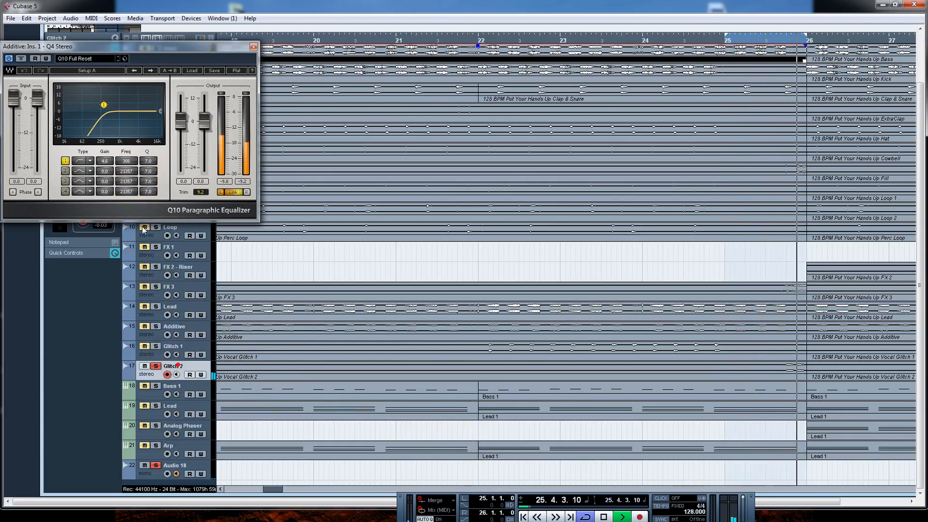
pyautogui.click(253, 47)
pyautogui.click(114, 38)
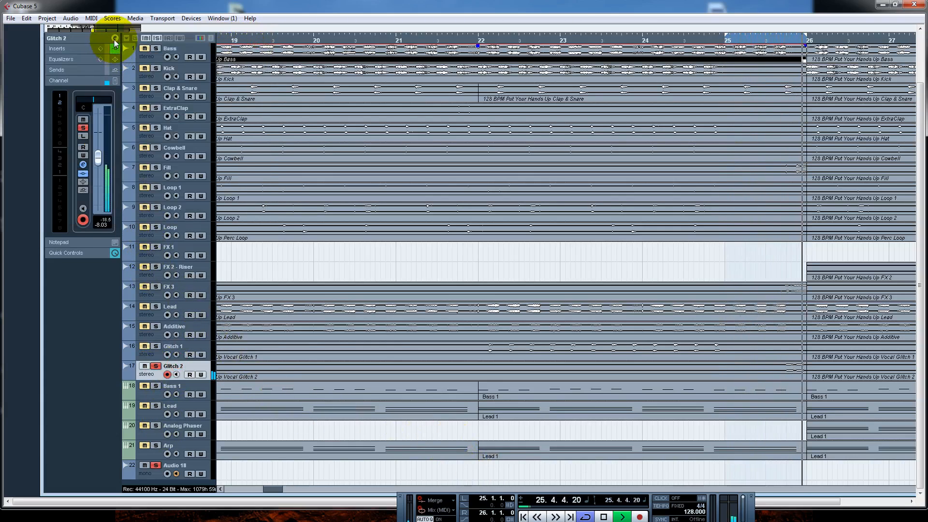
# Open Glitch 2's Q1 Stereo equalizer to examine its low-cut curve, and close it
pyautogui.click(441, 67)
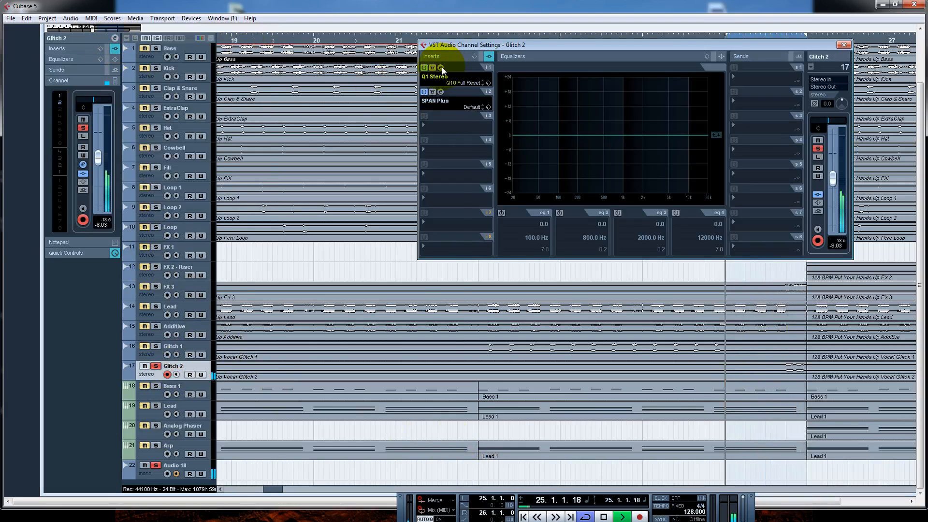
pyautogui.click(281, 252)
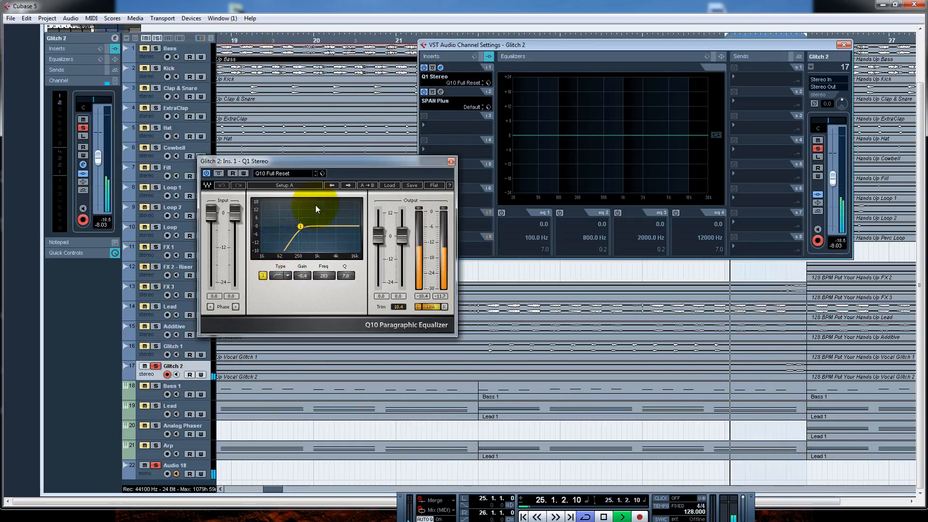
pyautogui.click(451, 161)
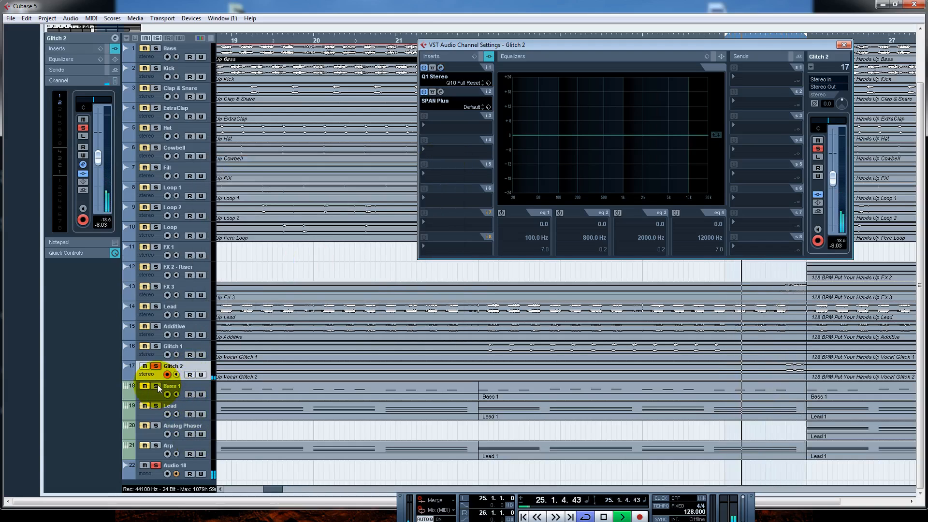
# Solo Bass 1 in place of Glitch 2 and extend the loop start back to bar 18
pyautogui.click(156, 386)
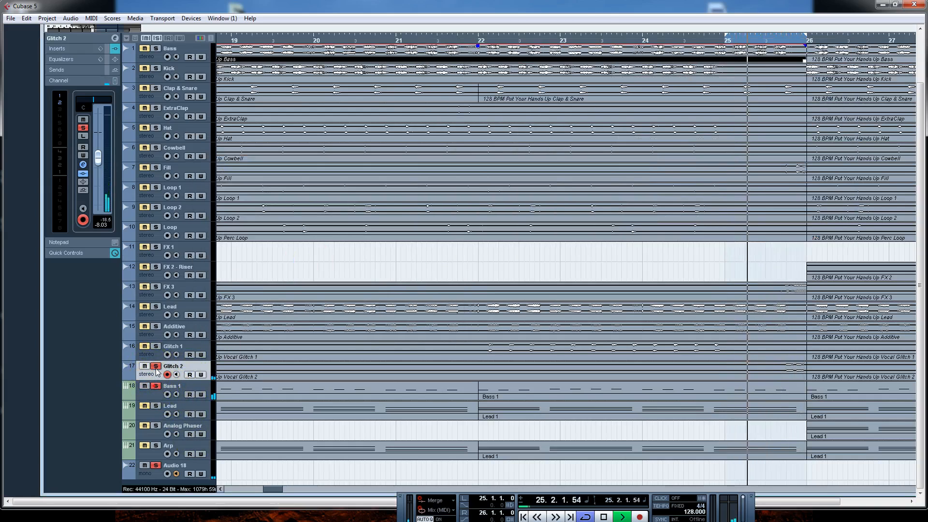
pyautogui.click(155, 368)
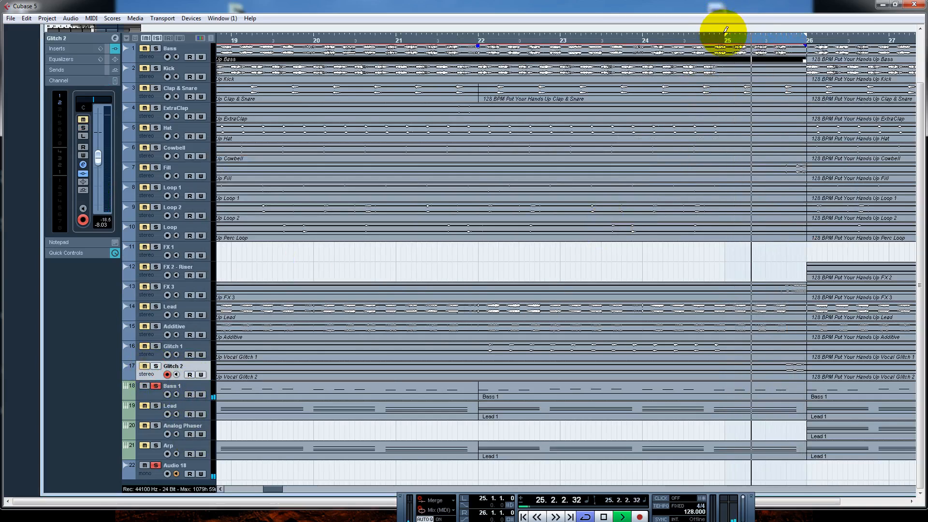
pyautogui.moveTo(725, 35); pyautogui.dragTo(445, 47)
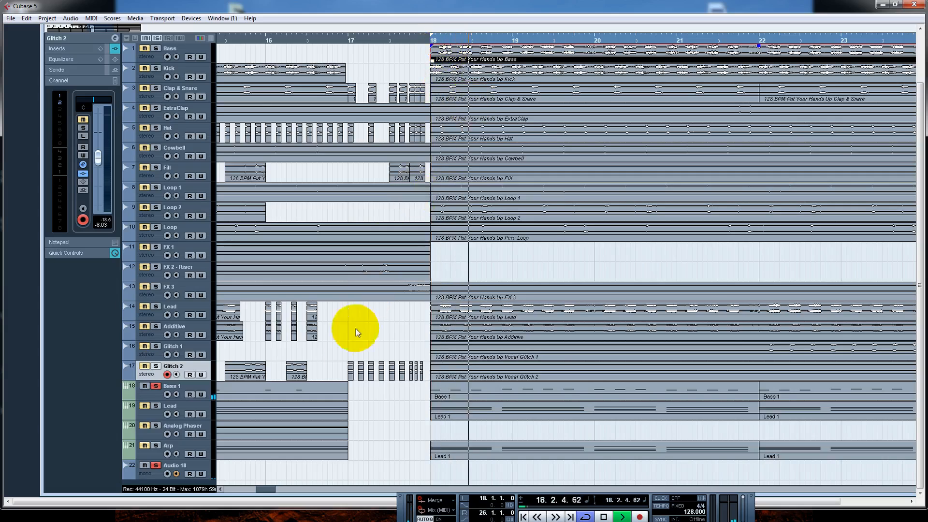
# Open the channel settings of the Bass 1 instrument track and its Q4 Stereo equalizer
pyautogui.click(196, 396)
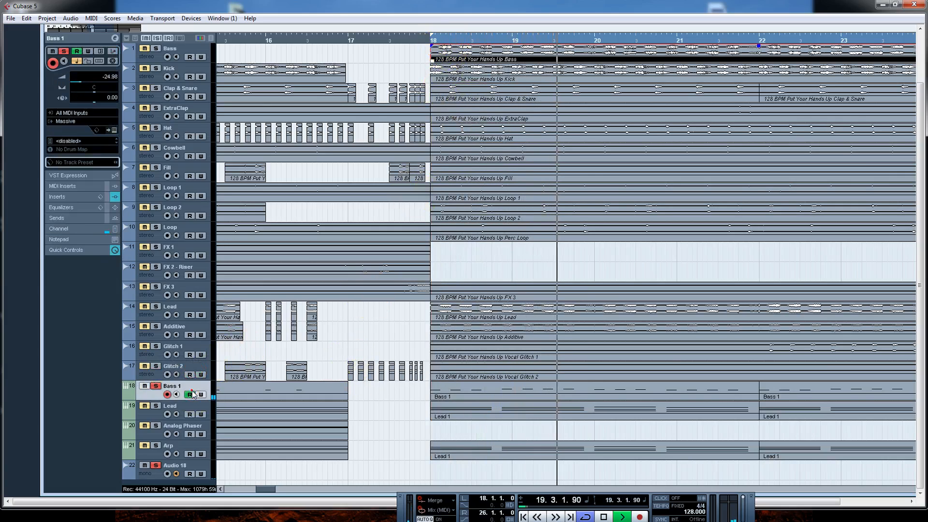
pyautogui.click(116, 38)
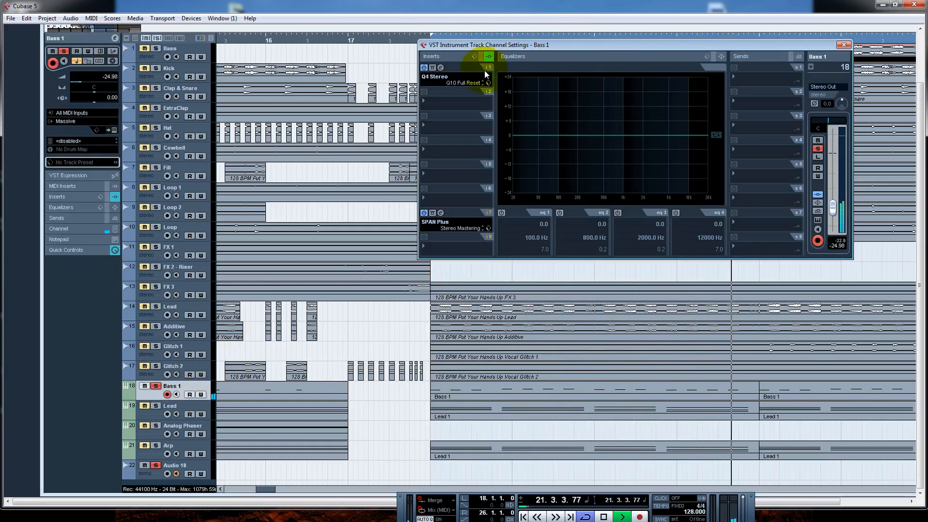
pyautogui.click(440, 67)
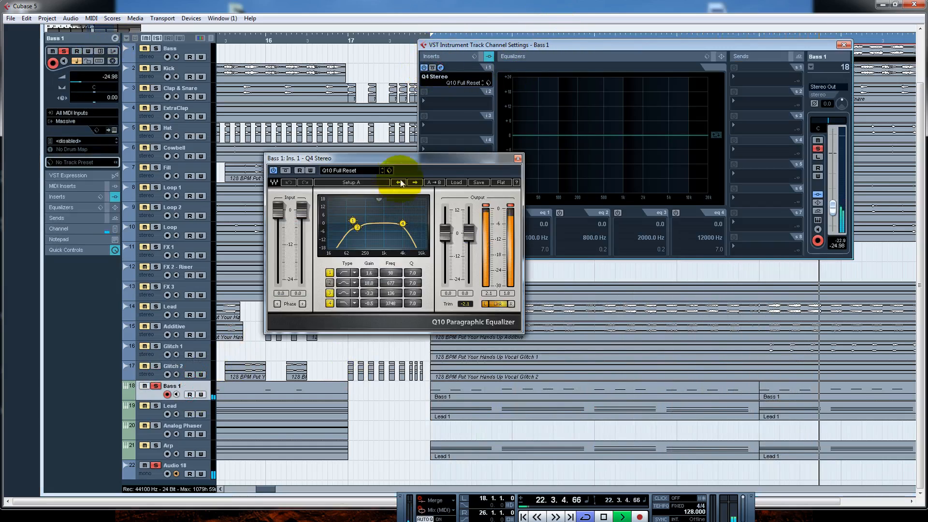
# Toggle the bypass of Bass 1's Q4 Stereo equalizer to compare its sound, and solo the Bass track alongside Bass 1
pyautogui.moveTo(405, 157); pyautogui.dragTo(458, 81)
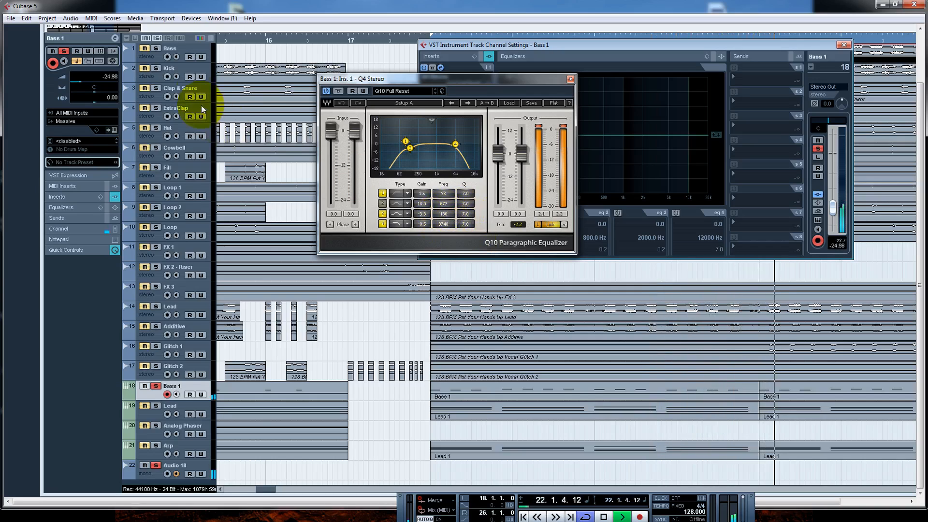
pyautogui.click(339, 91)
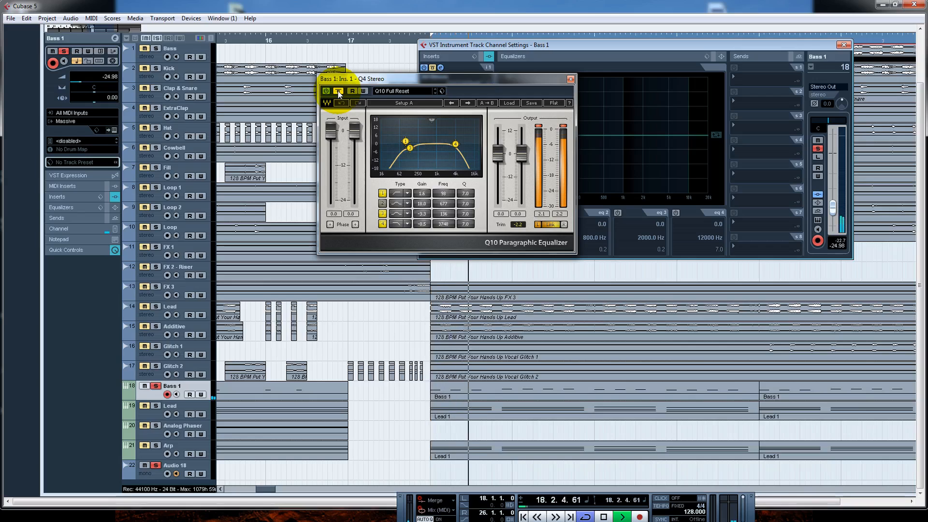
pyautogui.click(338, 91)
pyautogui.moveTo(383, 80); pyautogui.dragTo(404, 67)
pyautogui.click(592, 65)
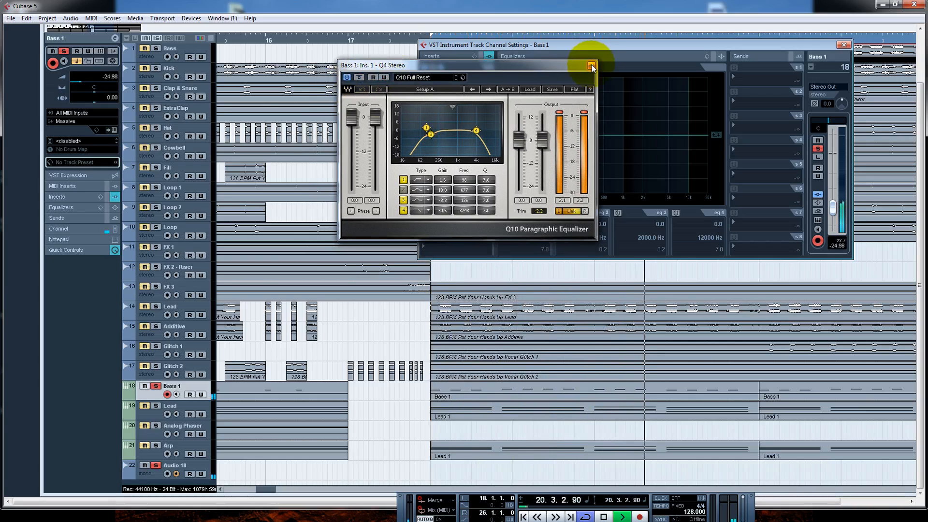
pyautogui.click(155, 49)
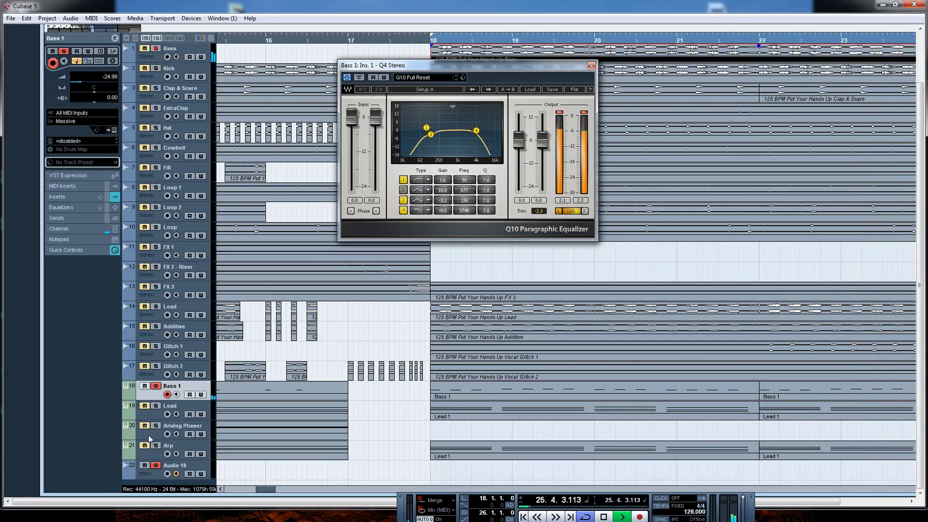
# Solo the Lead instrument track in place of the bass tracks and open its channel settings
pyautogui.click(155, 405)
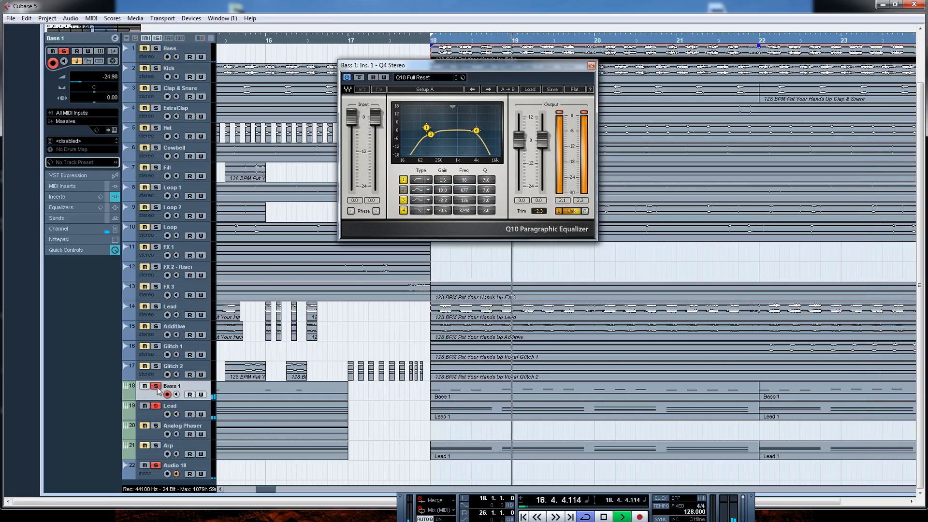
pyautogui.click(194, 406)
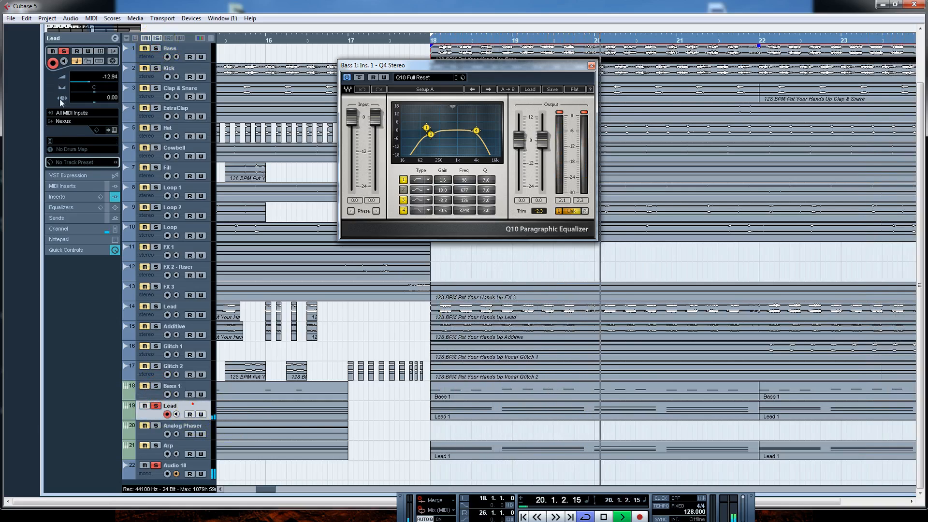
pyautogui.click(114, 38)
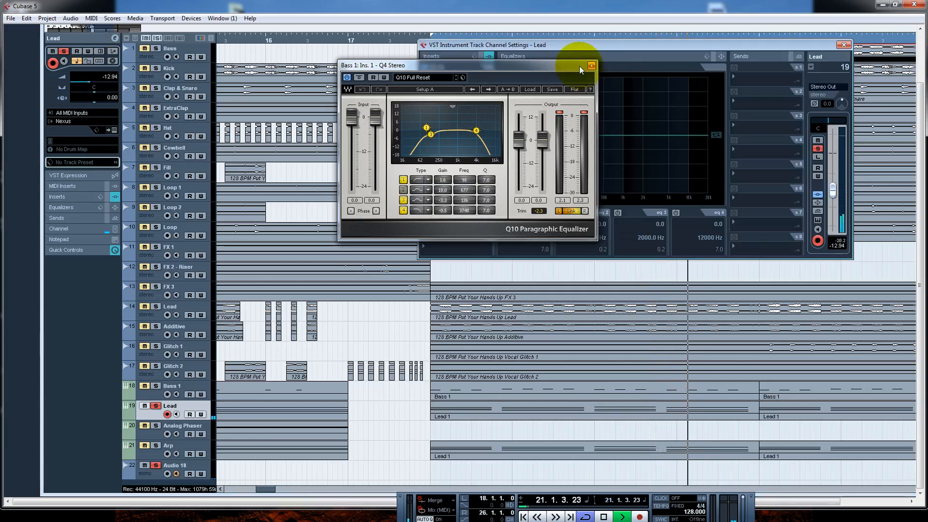
# Close Bass 1's Q4 Stereo window, examine the low-cut curve in Lead's Q4 Stereo equalizer, and close it
pyautogui.click(591, 65)
pyautogui.click(441, 68)
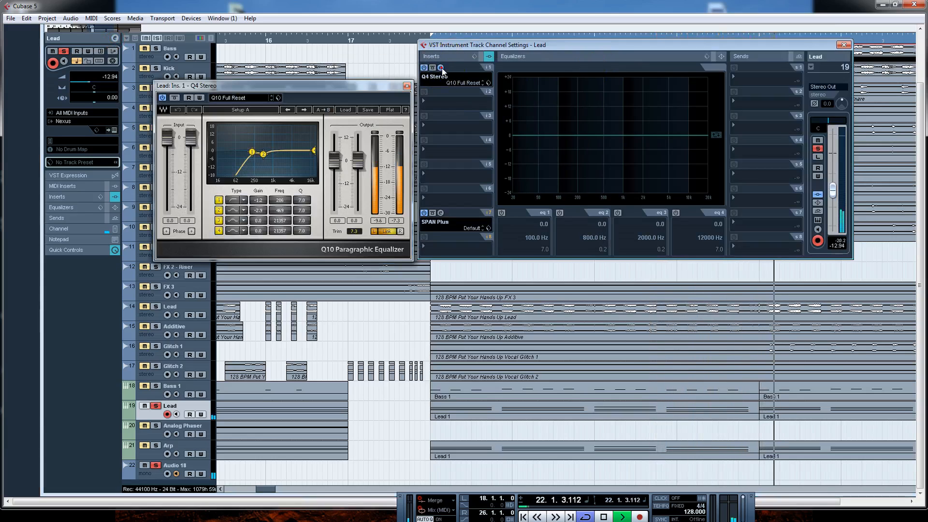
pyautogui.click(288, 87)
pyautogui.moveTo(291, 85); pyautogui.dragTo(333, 60)
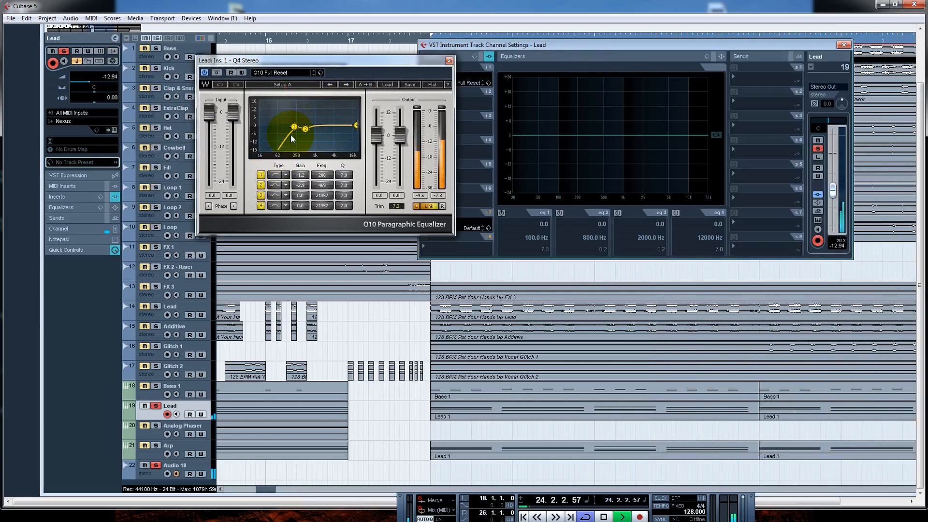
pyautogui.click(449, 60)
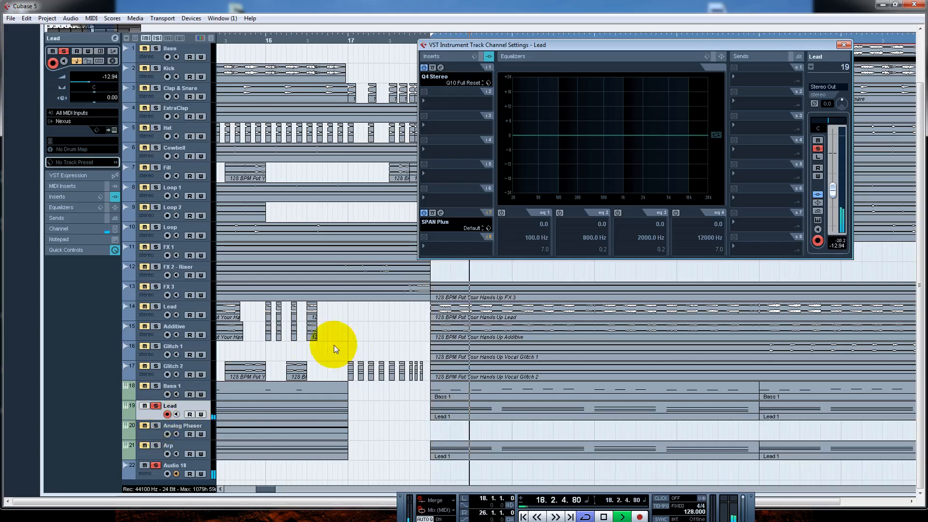
# Solo Analog Phaser in place of Lead, set the loop range from bar 10 to bar 17, and play it
pyautogui.press('space')
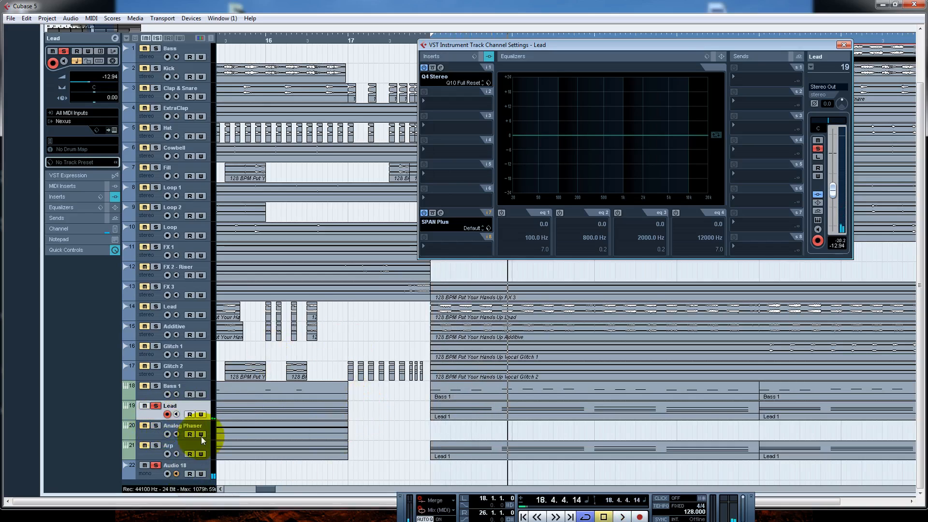
pyautogui.keyDown('ctrl'); pyautogui.click(156, 425); pyautogui.keyUp('ctrl')
pyautogui.moveTo(264, 494); pyautogui.dragTo(249, 496)
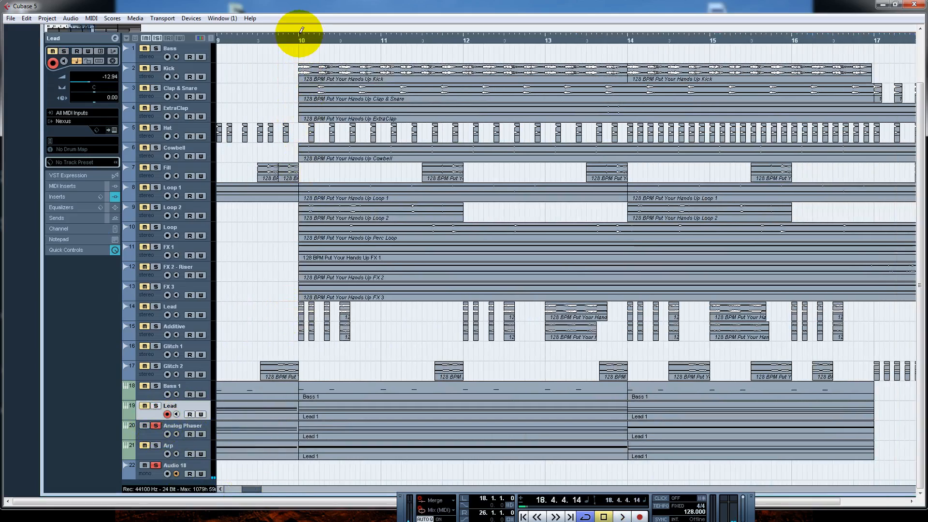
pyautogui.moveTo(306, 31); pyautogui.dragTo(873, 34)
pyautogui.press('space')
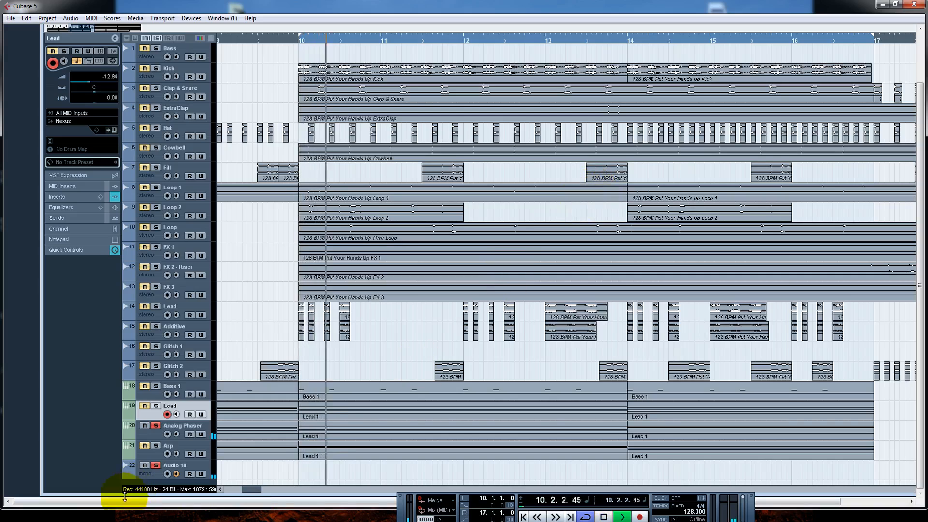
pyautogui.click(182, 426)
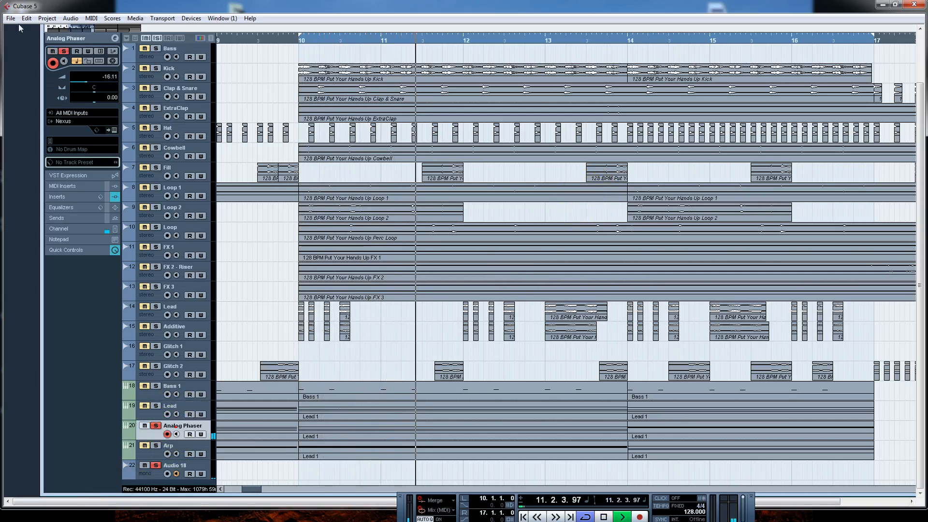
pyautogui.click(114, 39)
pyautogui.moveTo(554, 53); pyautogui.dragTo(554, 53)
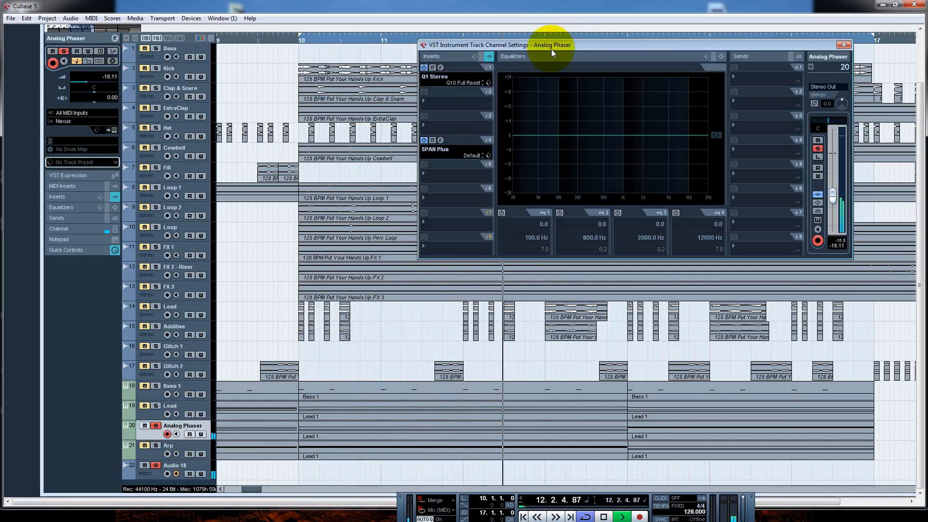
pyautogui.click(440, 68)
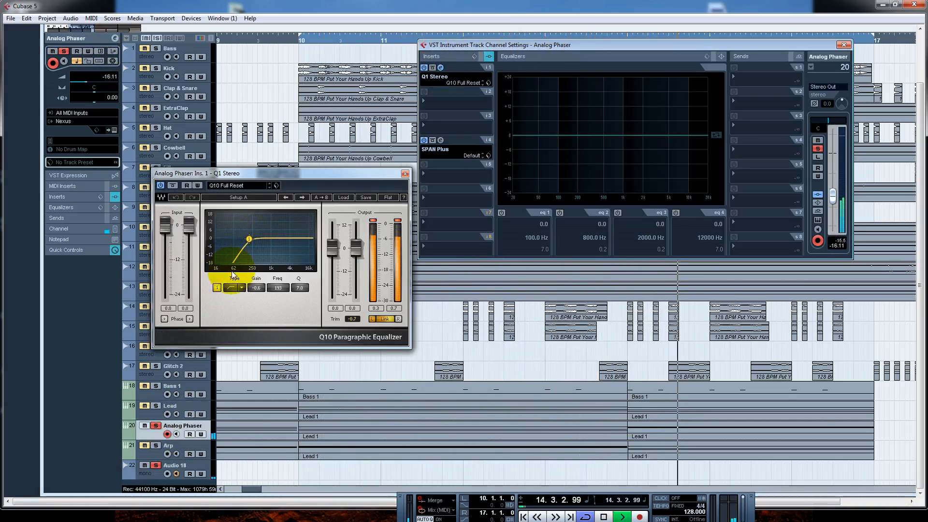
pyautogui.click(404, 174)
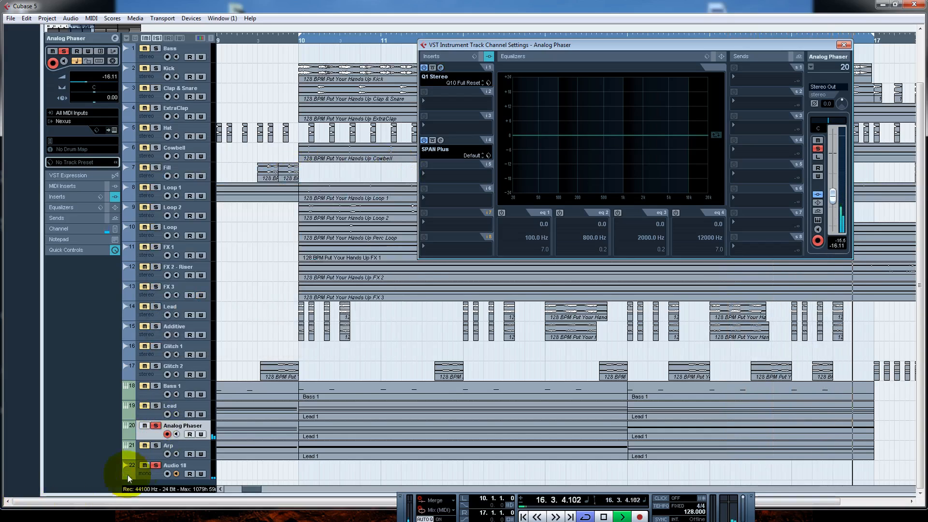
# Solo the Arp track in place of Analog Phaser, play it, and select the Arp track
pyautogui.press('space')
pyautogui.click(157, 445)
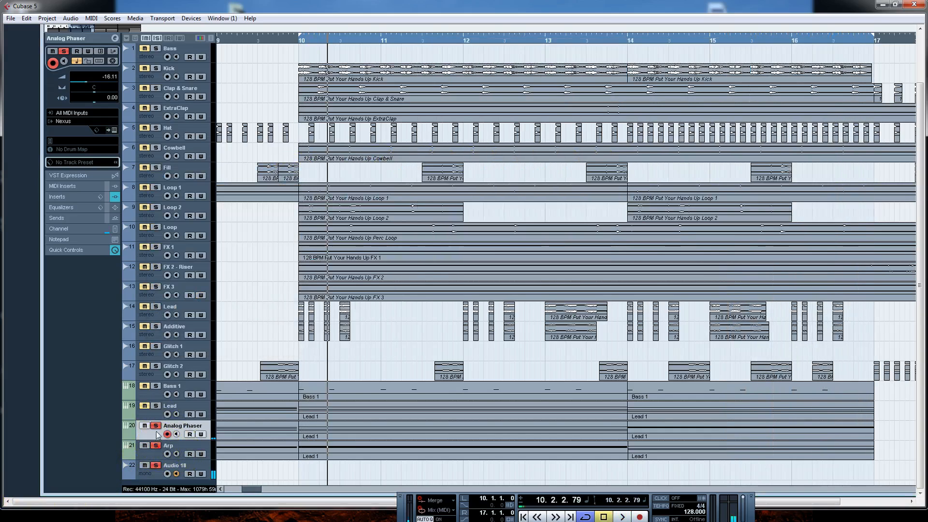
pyautogui.click(155, 426)
pyautogui.click(182, 442)
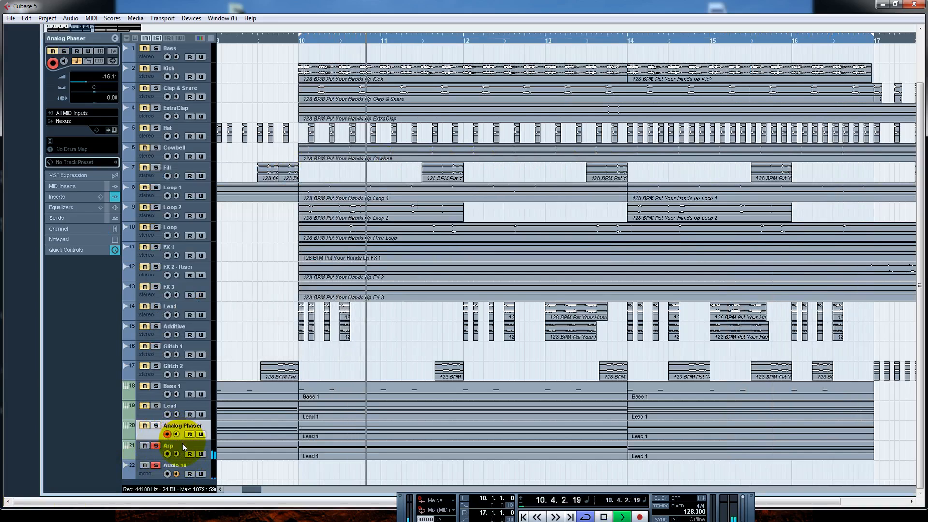
pyautogui.click(114, 39)
pyautogui.click(440, 67)
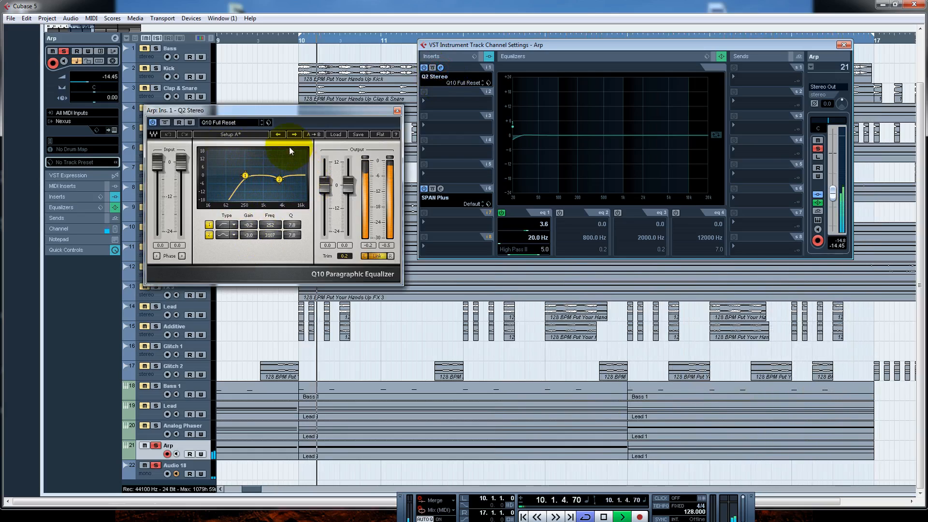
pyautogui.press('space')
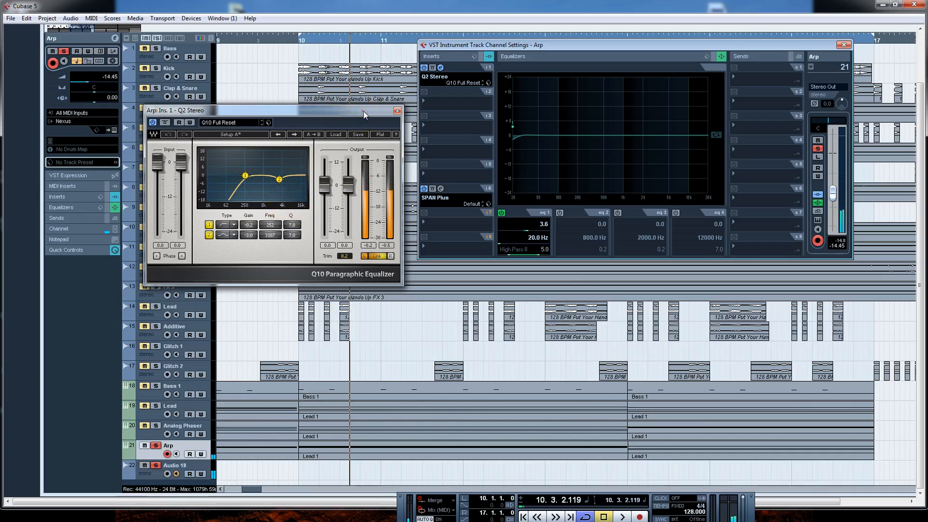
pyautogui.moveTo(363, 111); pyautogui.dragTo(373, 124)
pyautogui.click(407, 123)
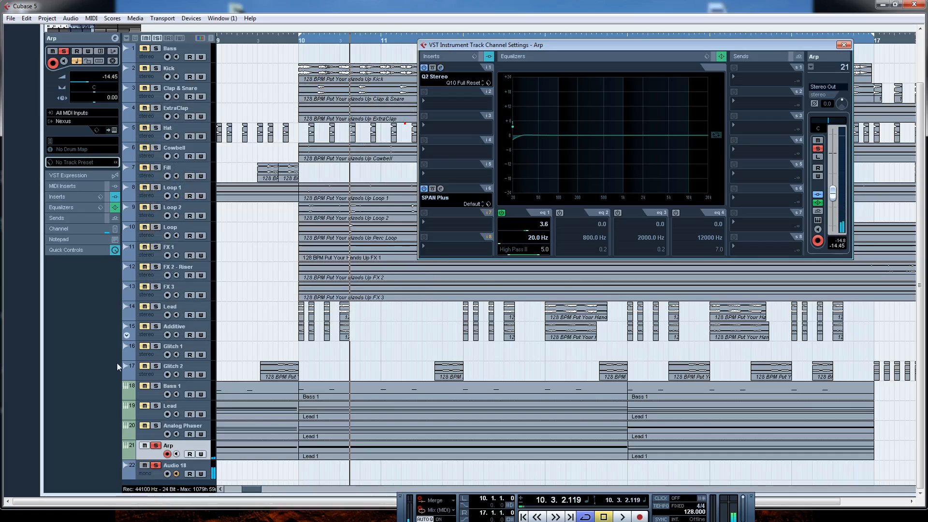
# Clear the solo state of all tracks, play the full mix, and stop playback
pyautogui.click(156, 37)
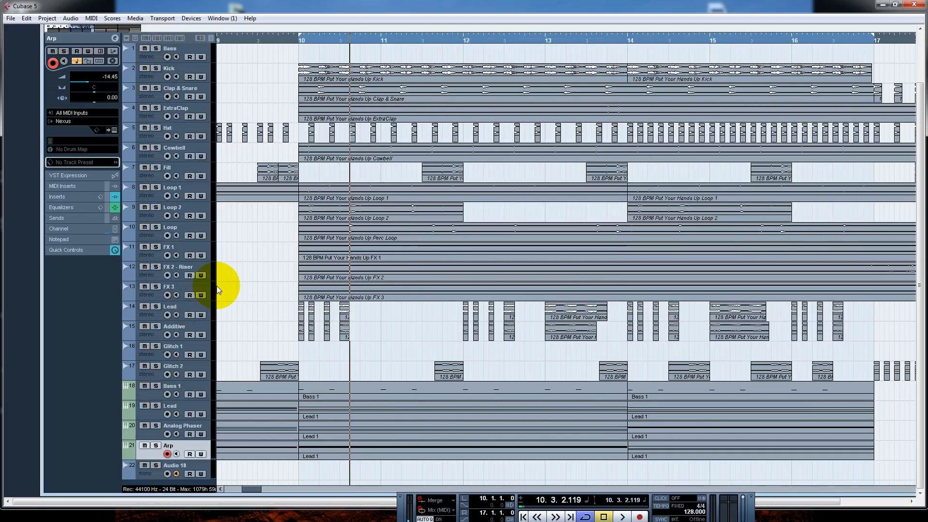
pyautogui.press('space')
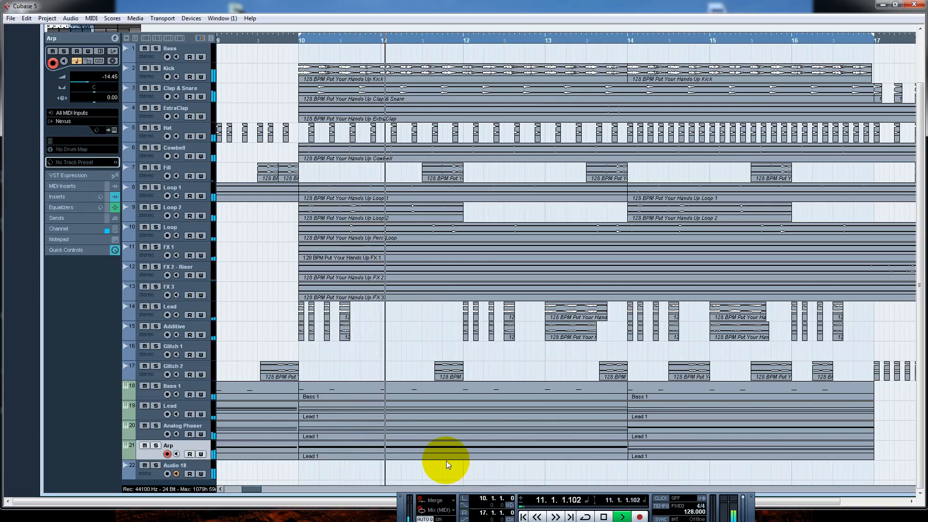
pyautogui.press('space')
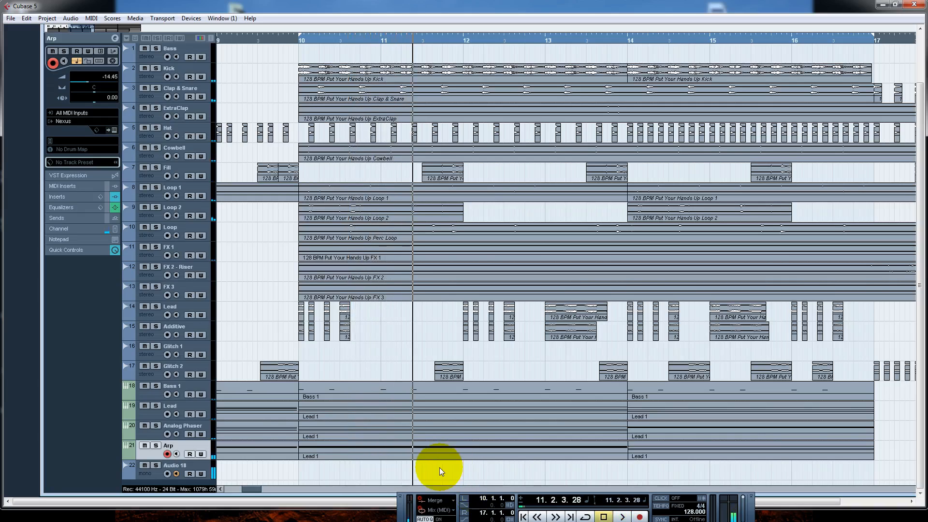